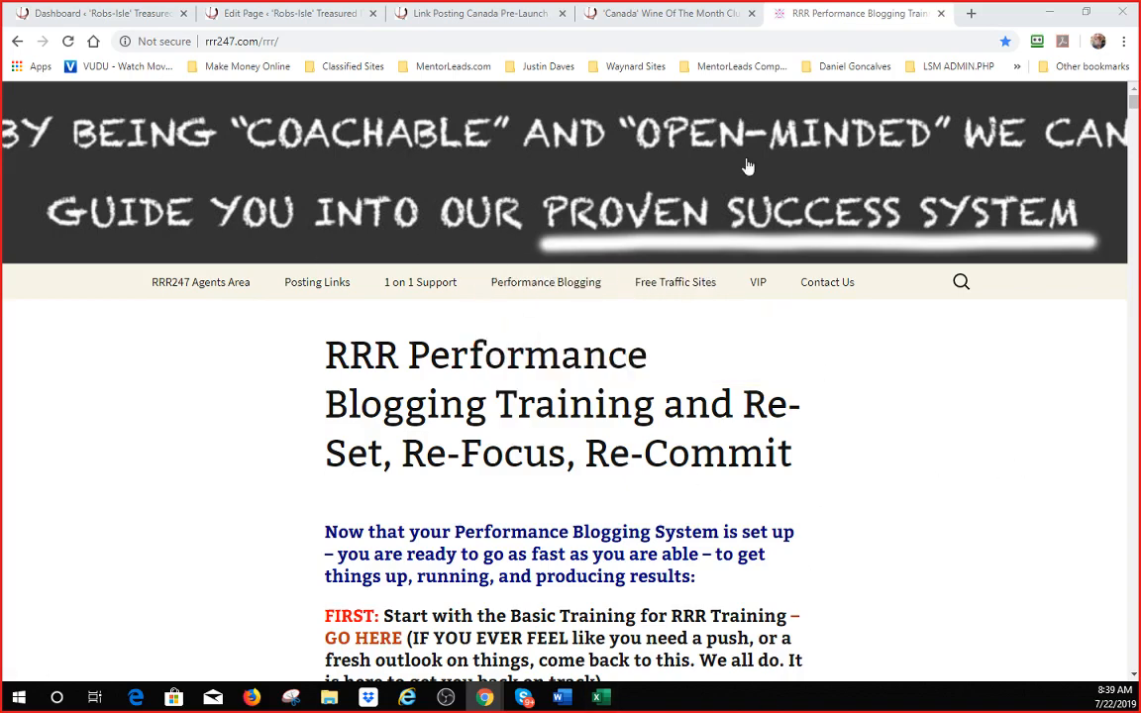
- Scroll the RRR Performance Blogging Training page down to Step 5 and its Response Magic enrollment link
scroll(705, 363, down, 4)
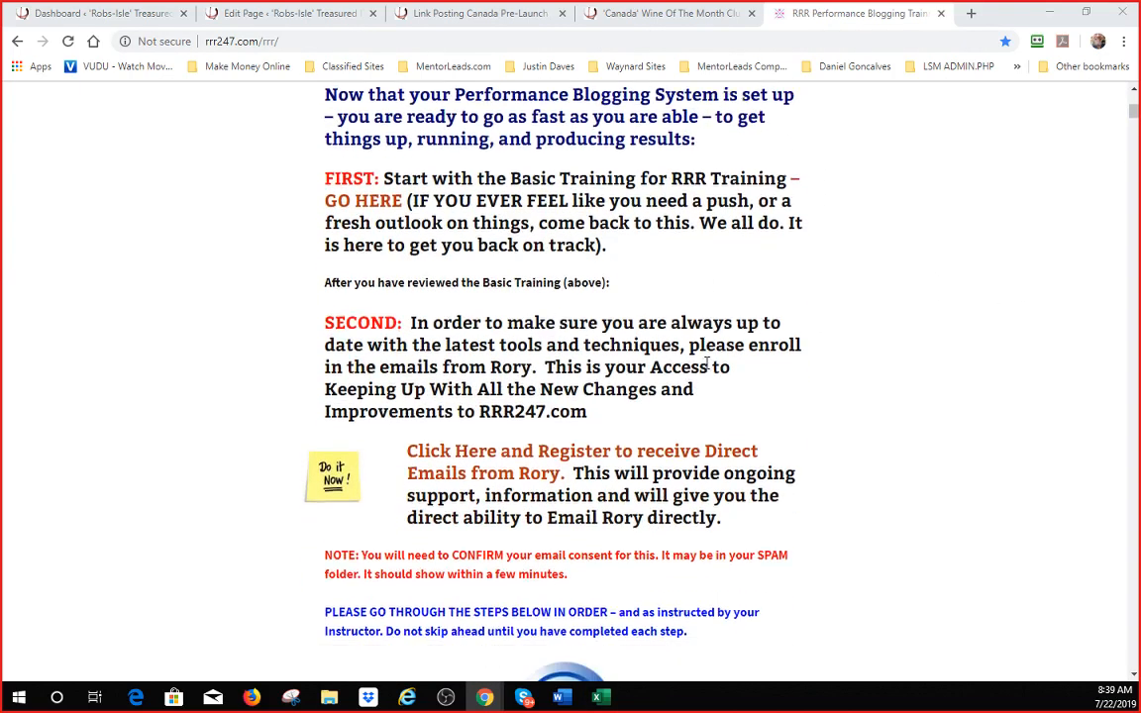
scroll(706, 366, up, 4)
scroll(706, 369, down, 4)
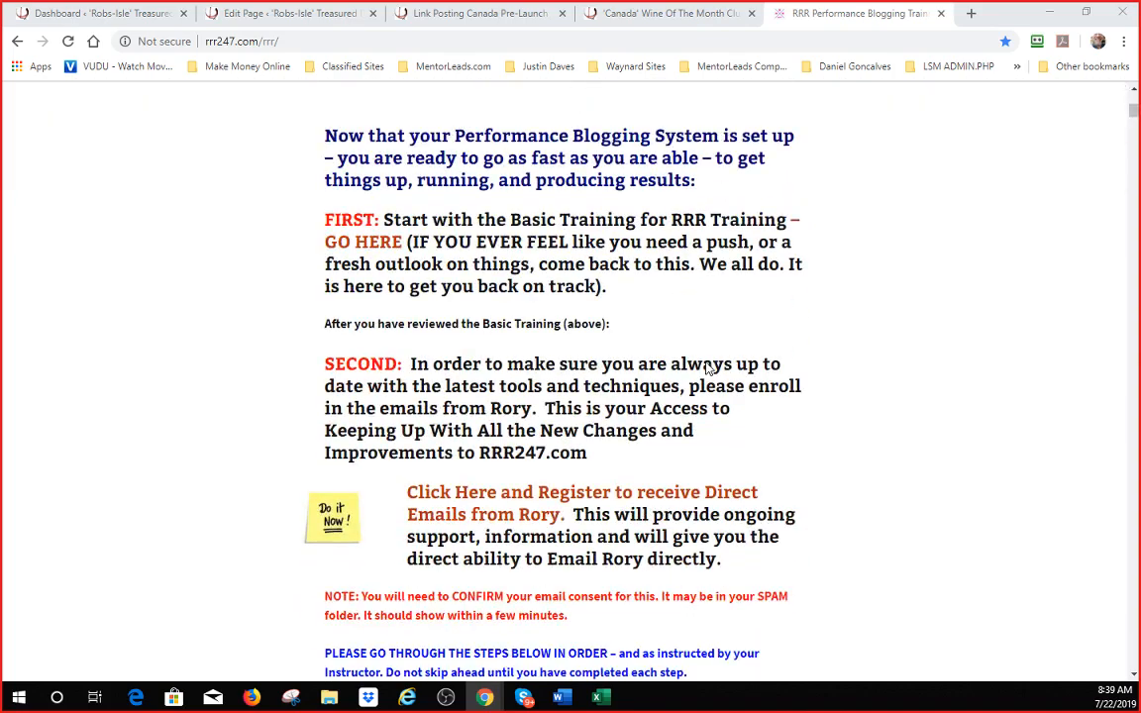
scroll(706, 368, down, 4)
scroll(706, 368, down, 12)
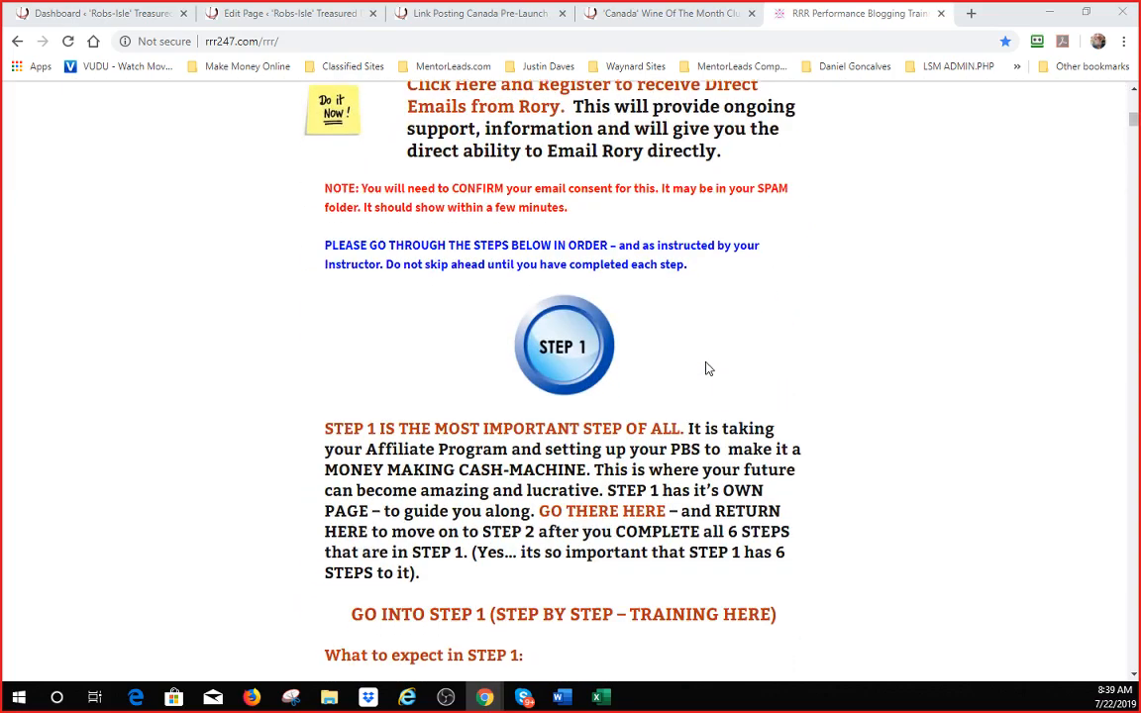
scroll(691, 362, up, 2)
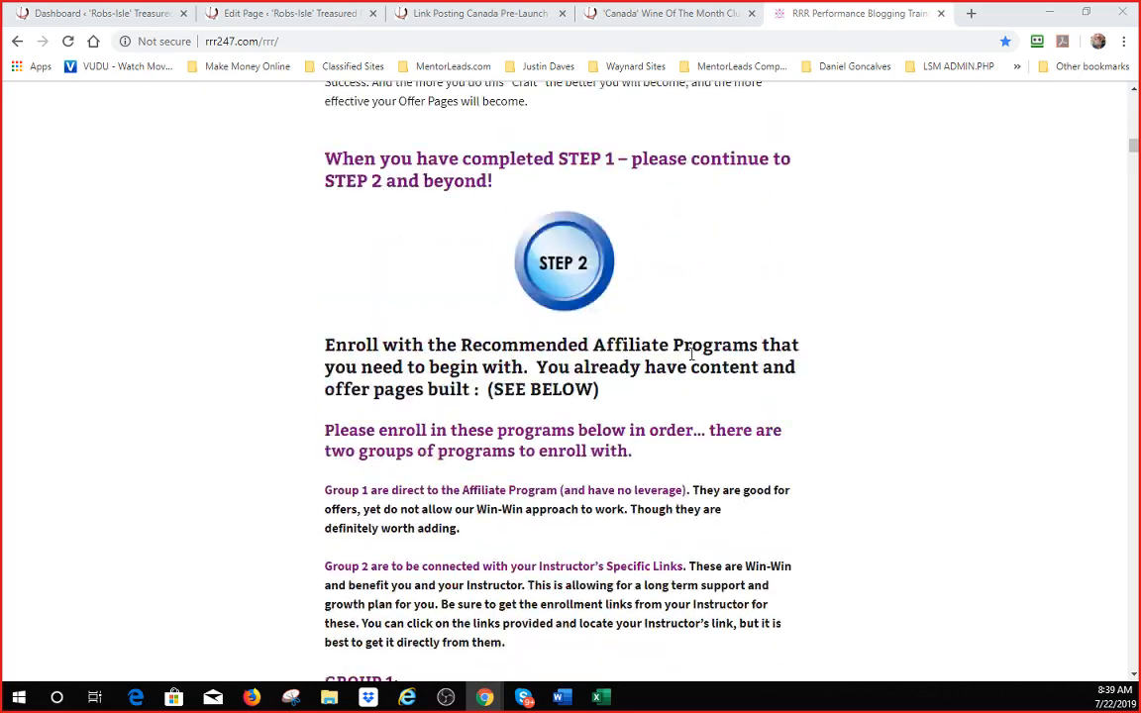
scroll(698, 348, down, 10)
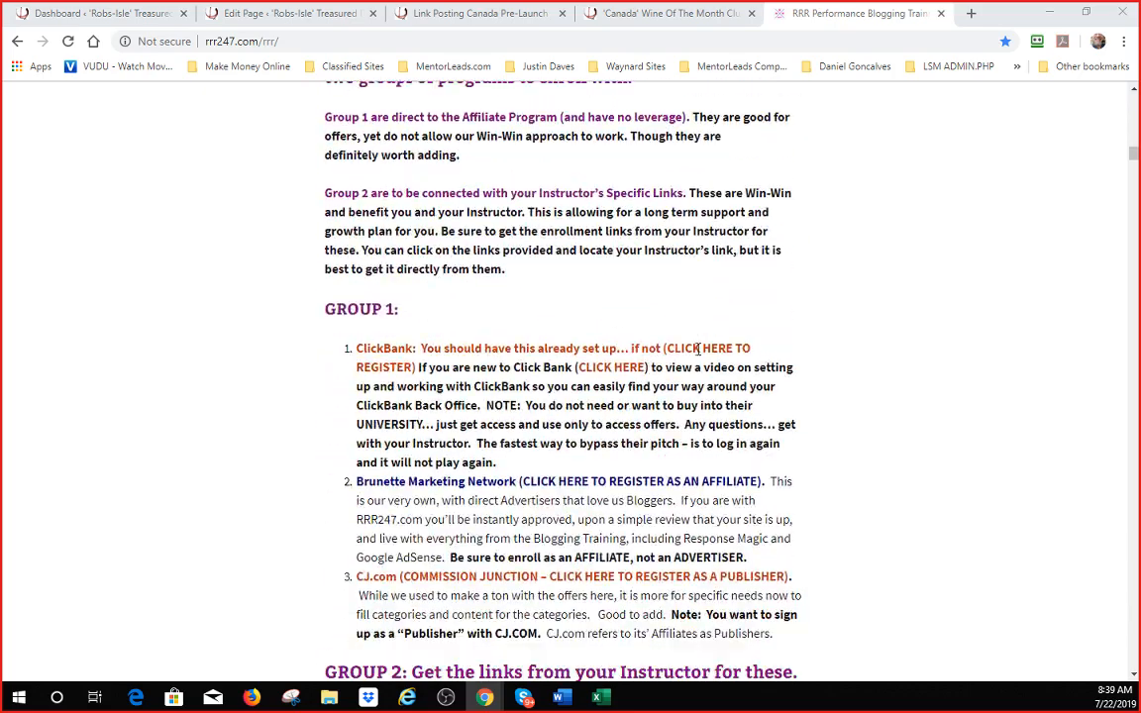
scroll(534, 327, down, 12)
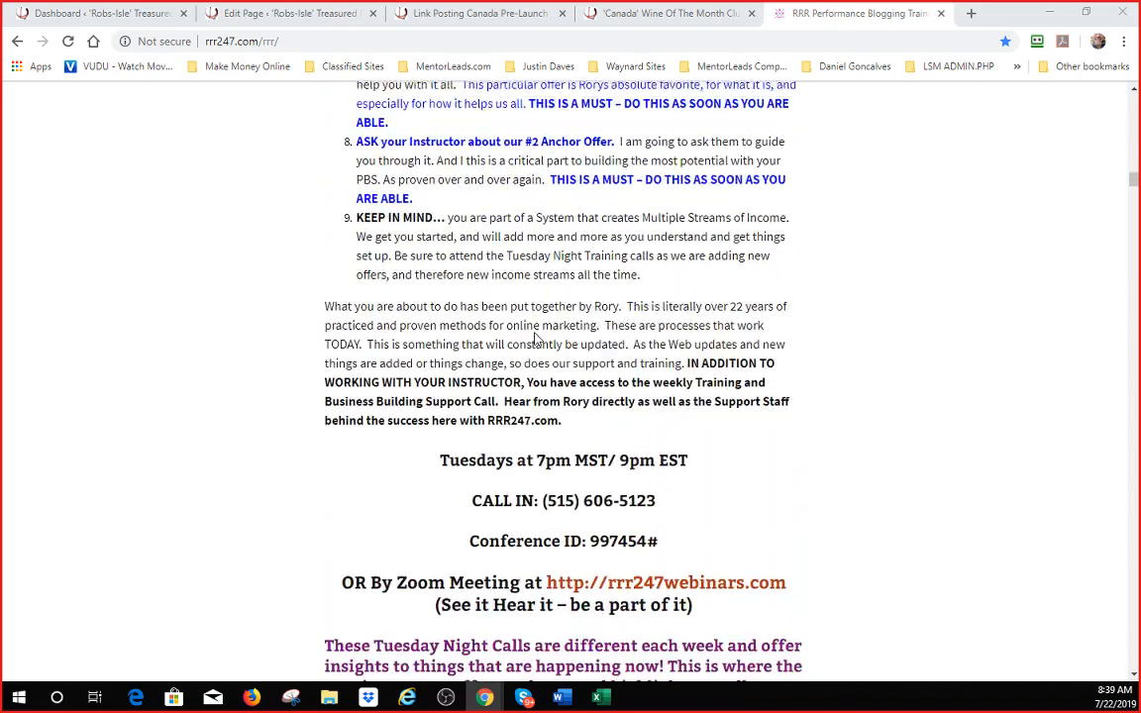
scroll(533, 302, down, 7)
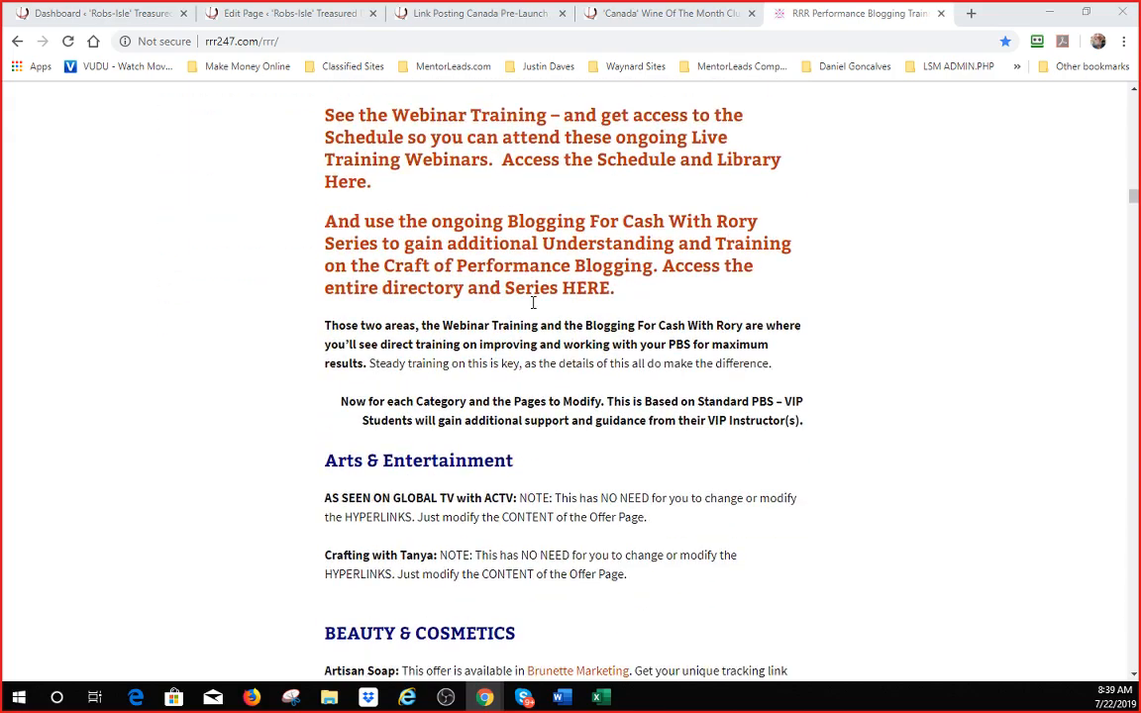
scroll(533, 302, down, 15)
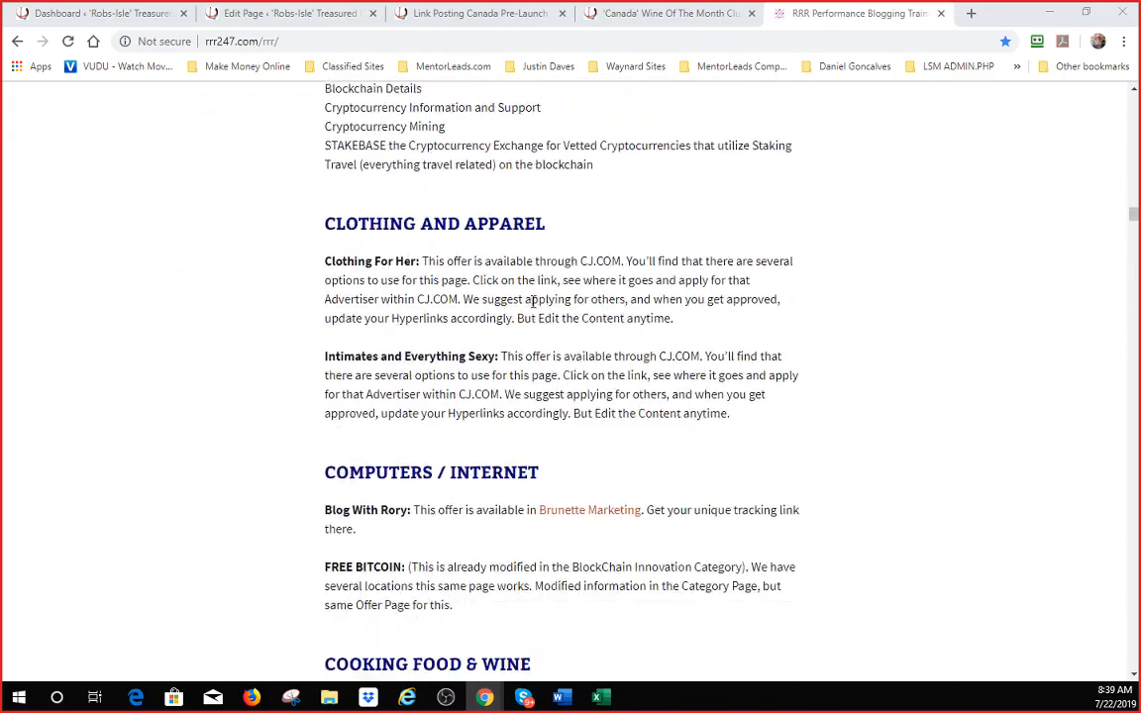
scroll(528, 309, down, 20)
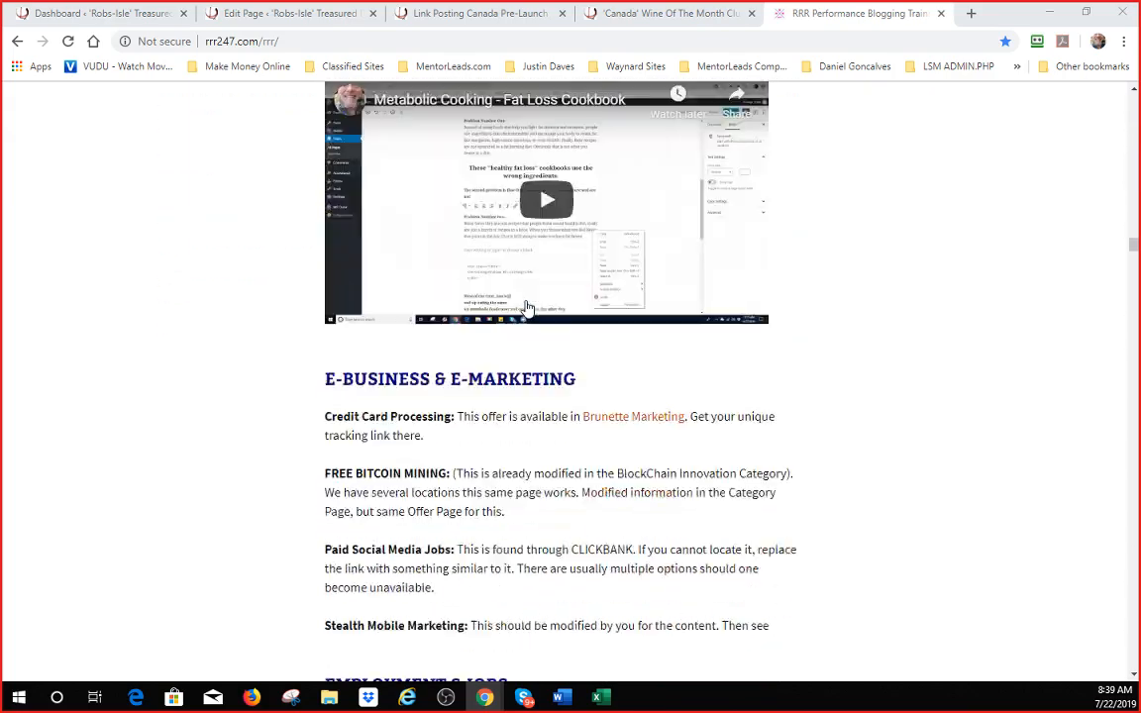
scroll(526, 299, down, 12)
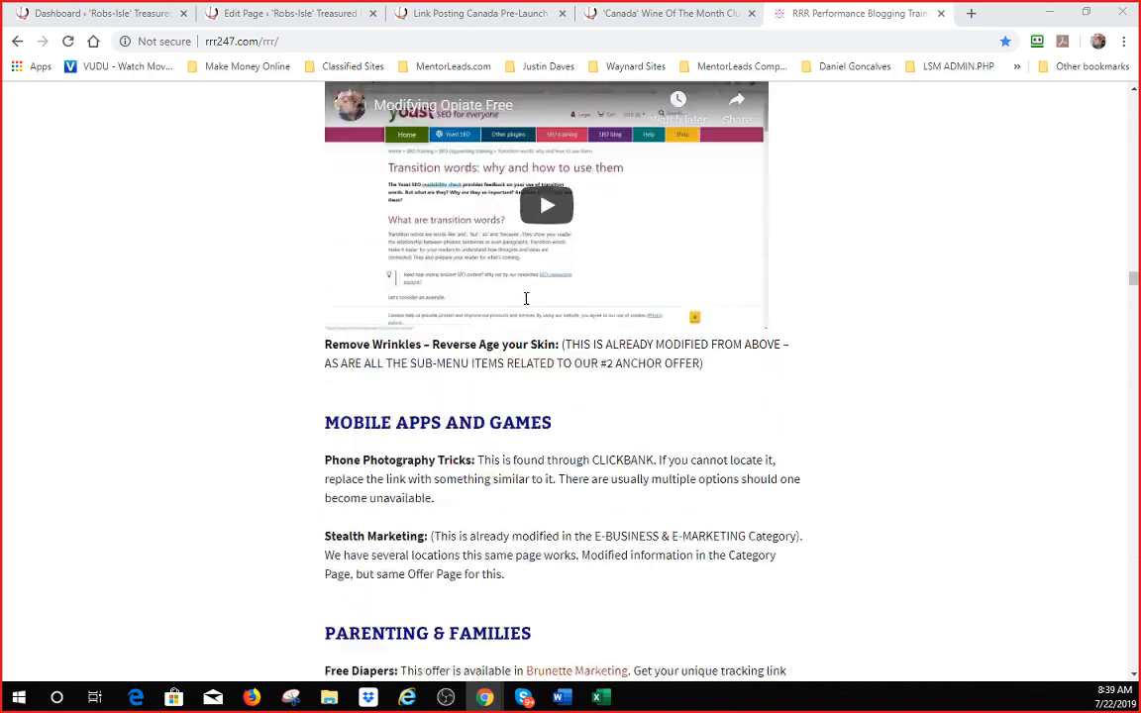
scroll(526, 299, down, 12)
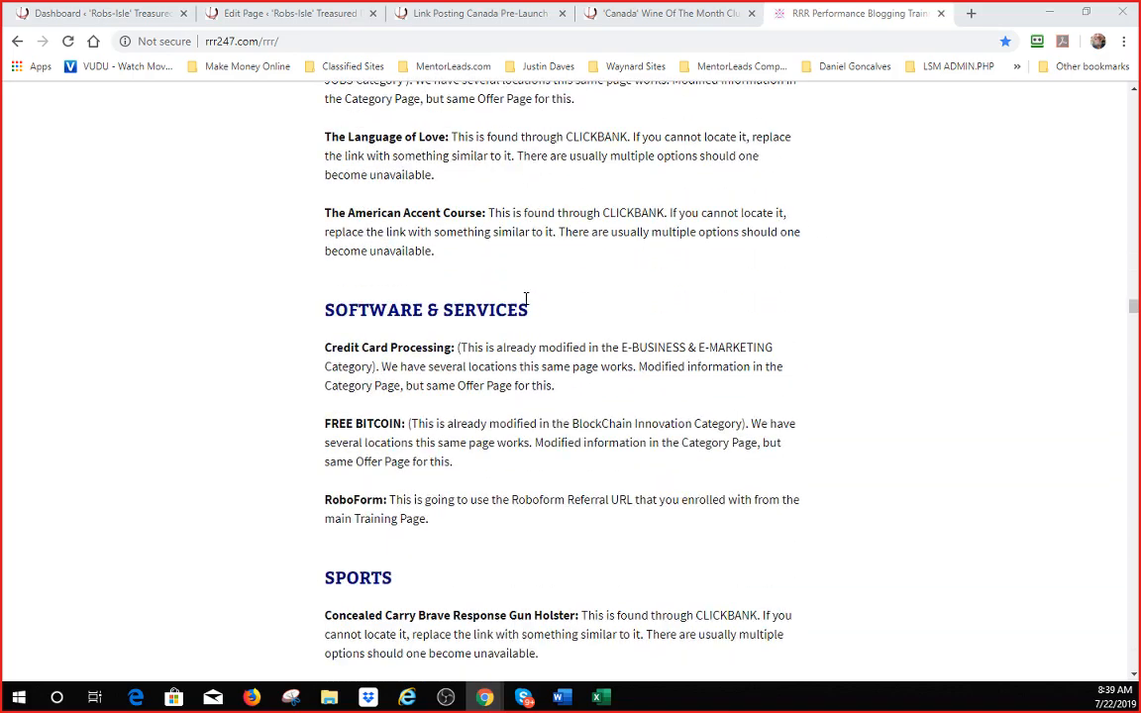
scroll(526, 299, down, 4)
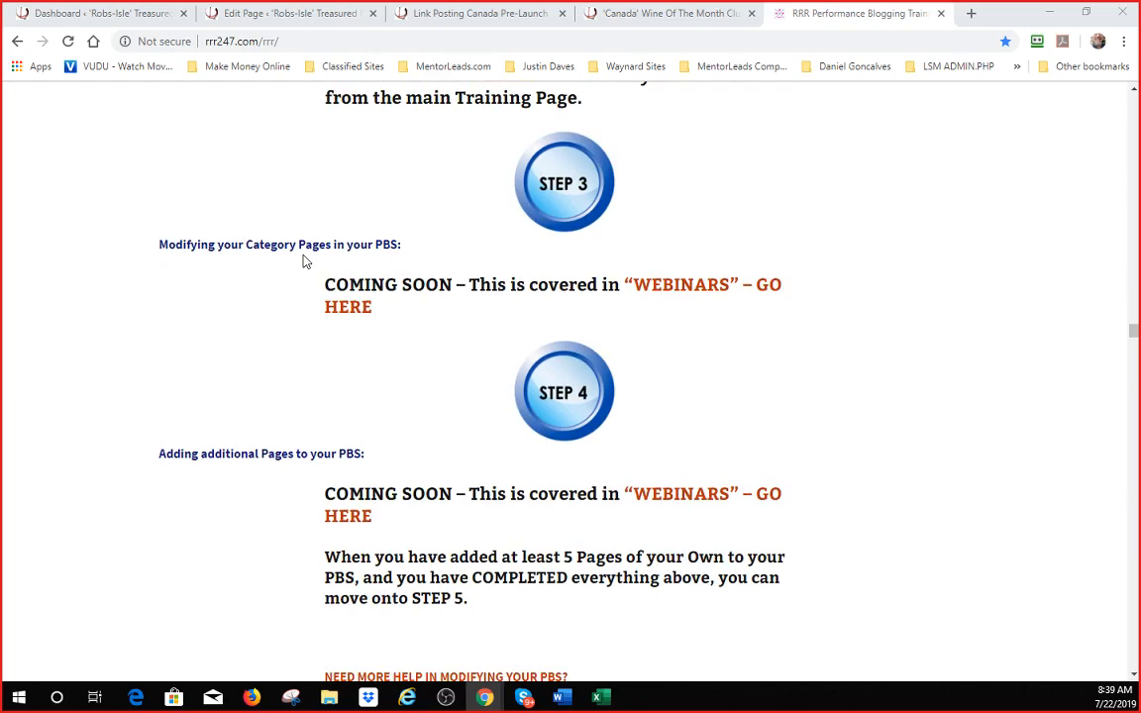
scroll(319, 279, down, 3)
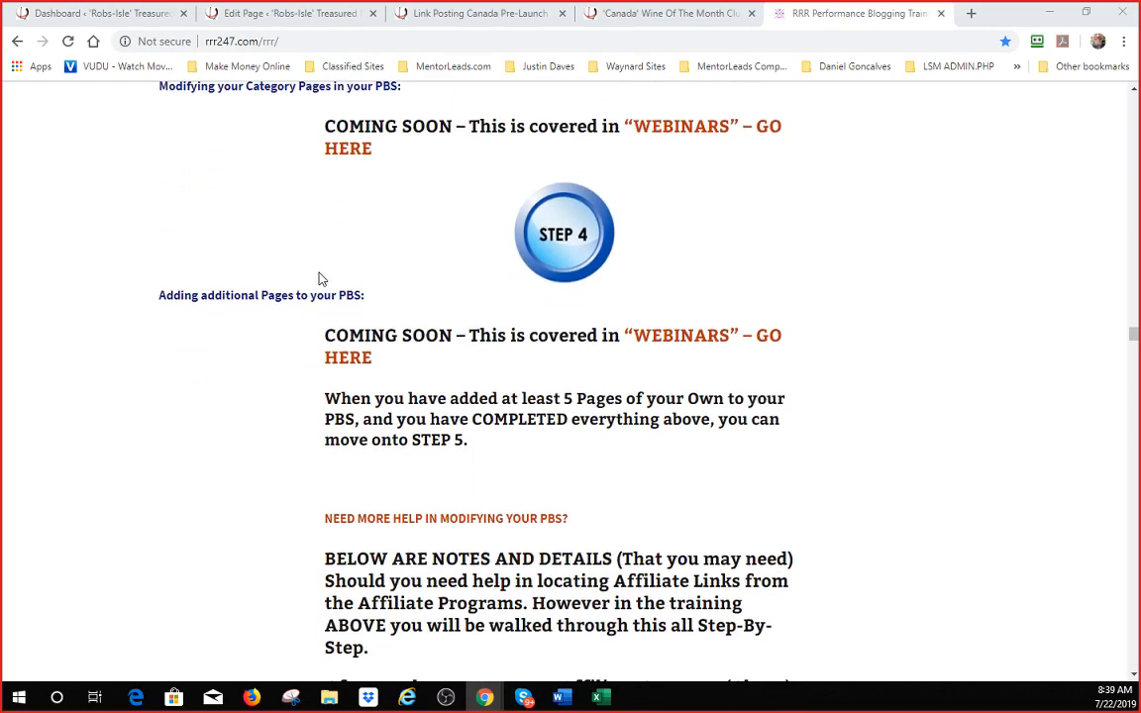
scroll(319, 278, down, 2)
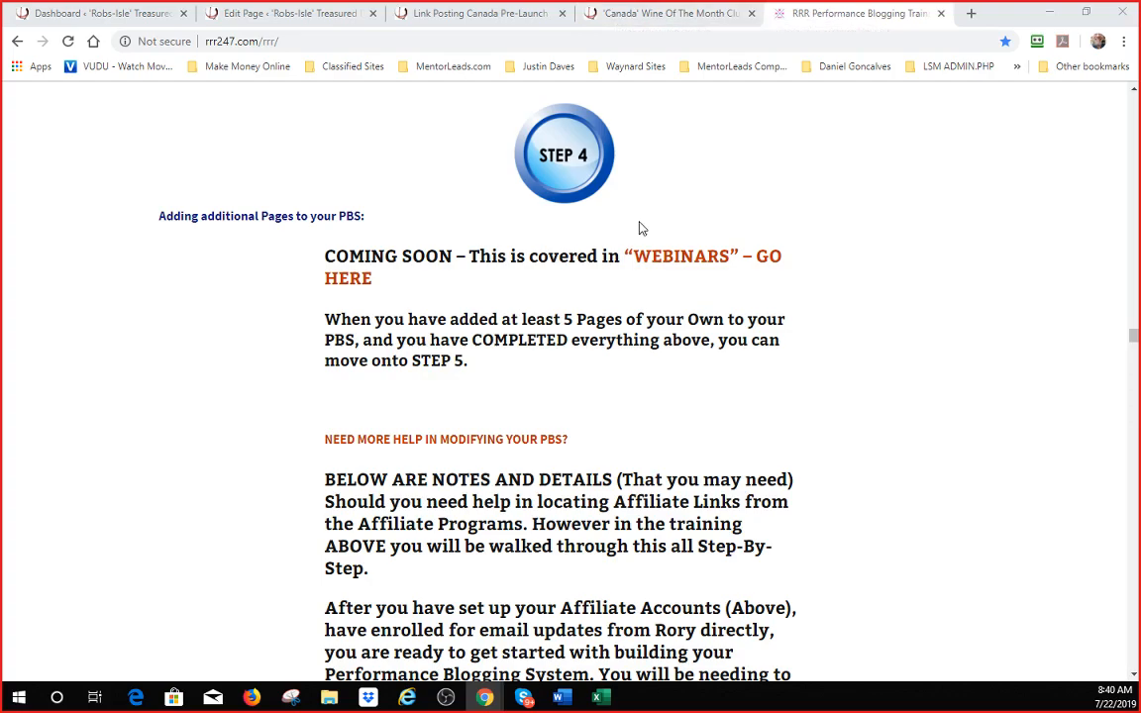
scroll(638, 229, down, 10)
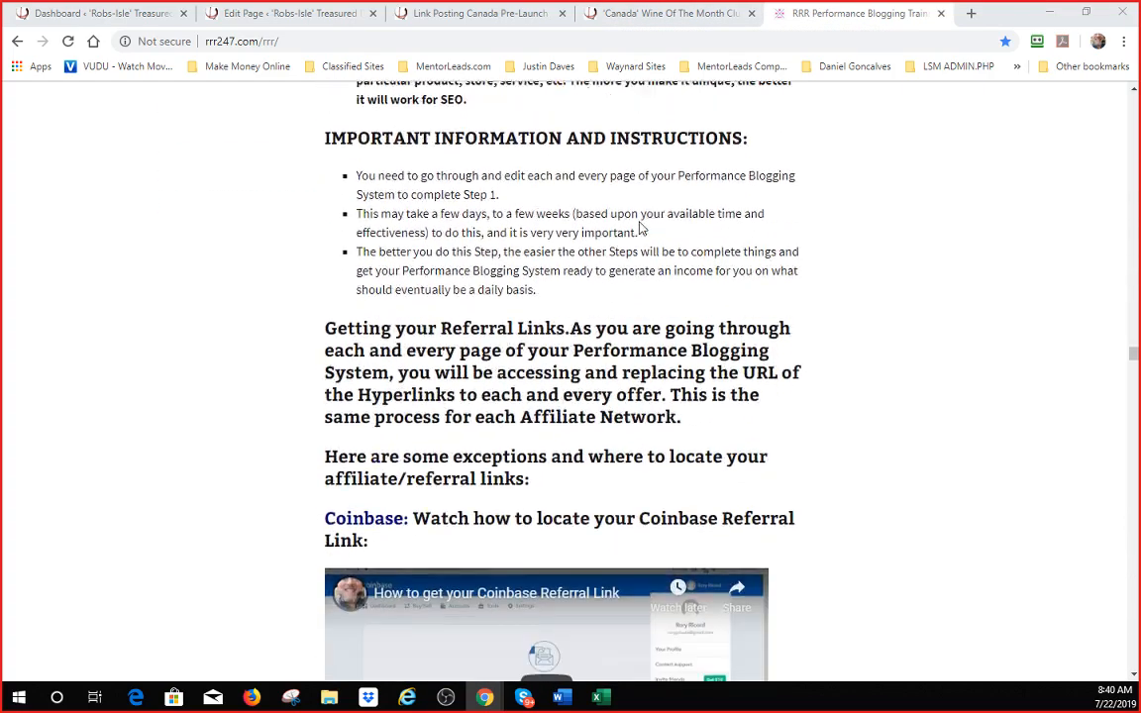
scroll(639, 229, down, 3)
scroll(639, 229, down, 15)
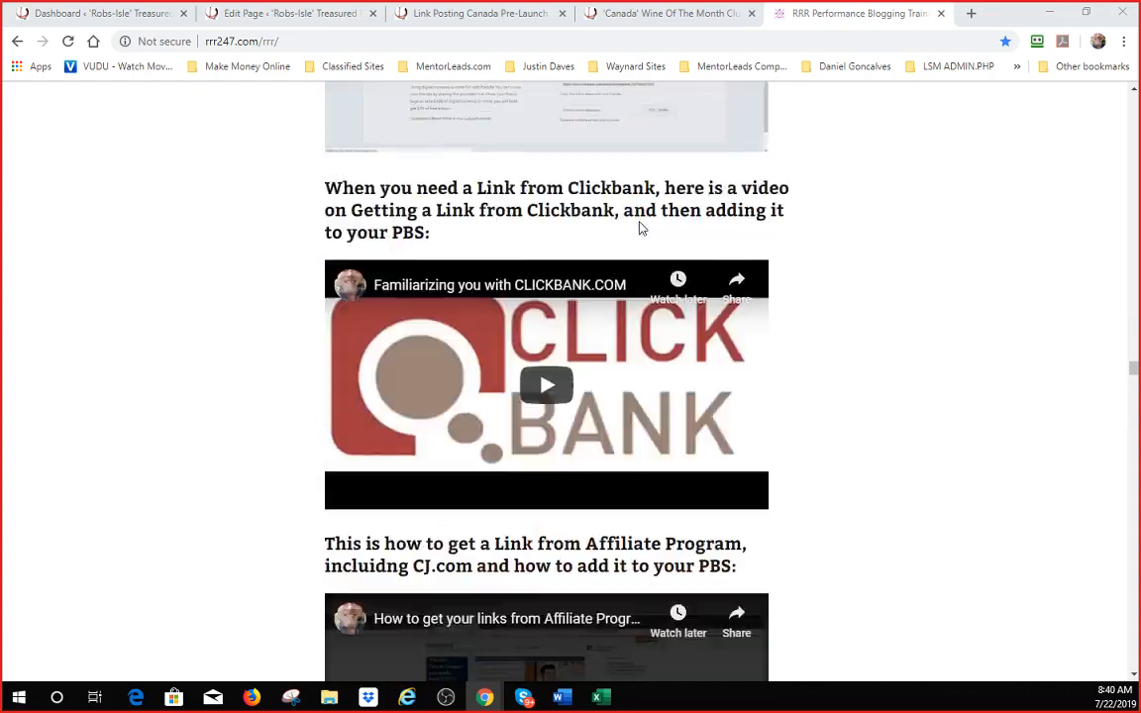
scroll(638, 229, down, 8)
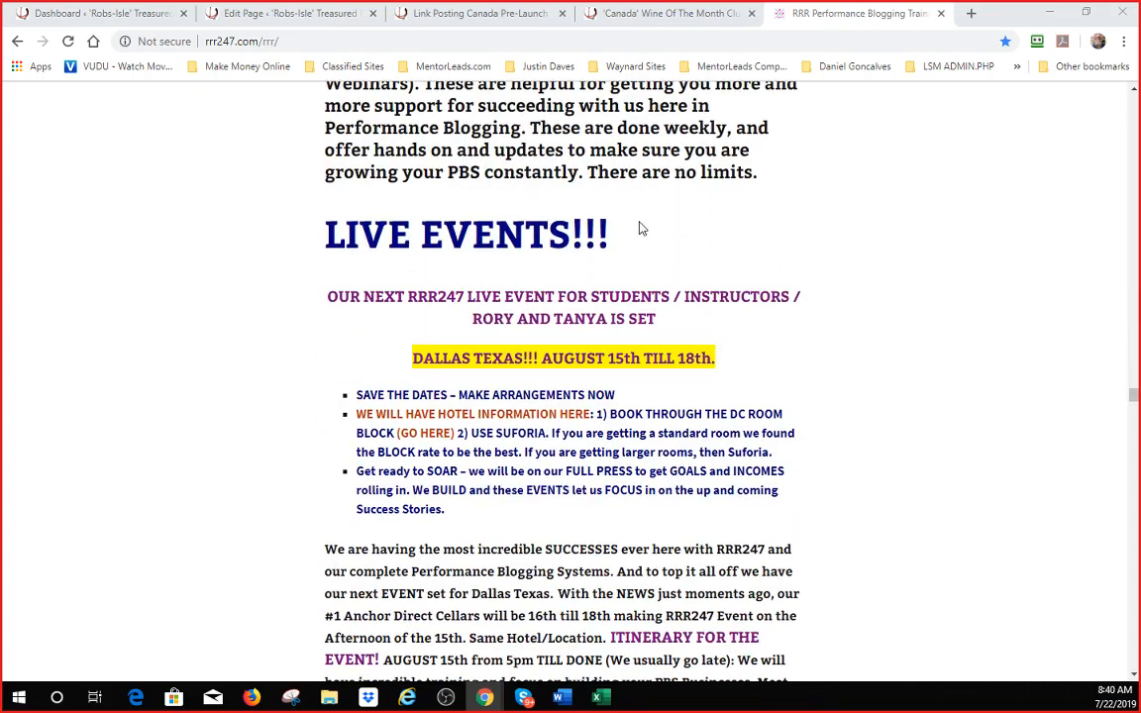
scroll(638, 229, down, 5)
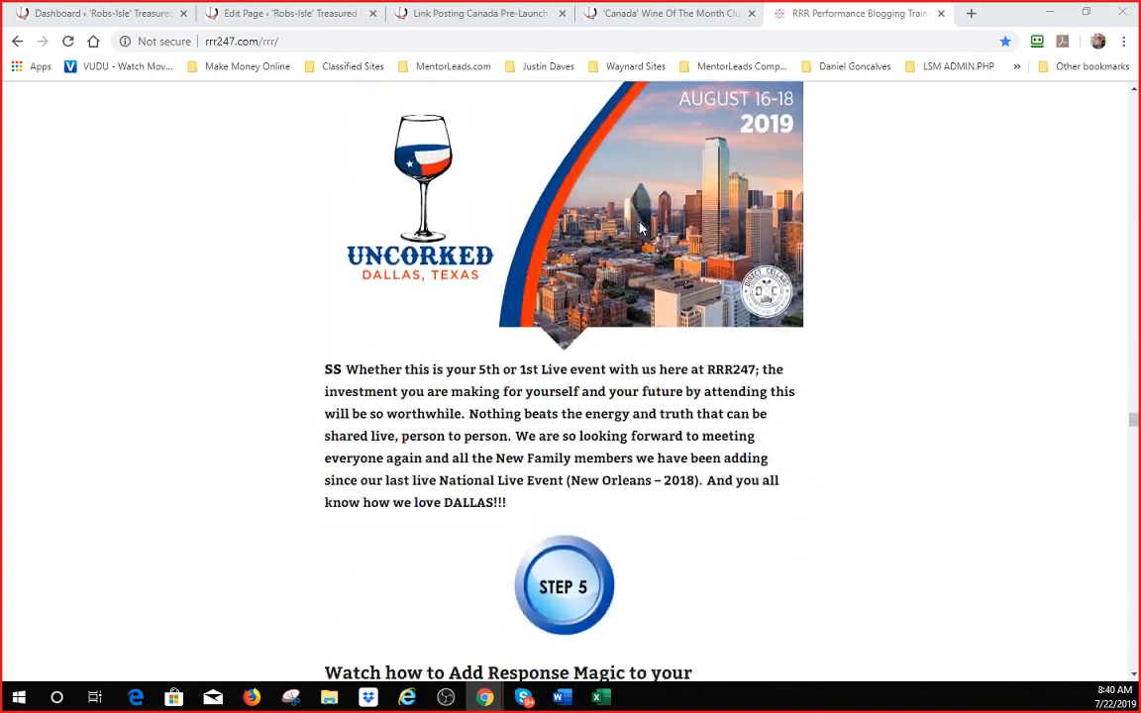
scroll(638, 228, down, 2)
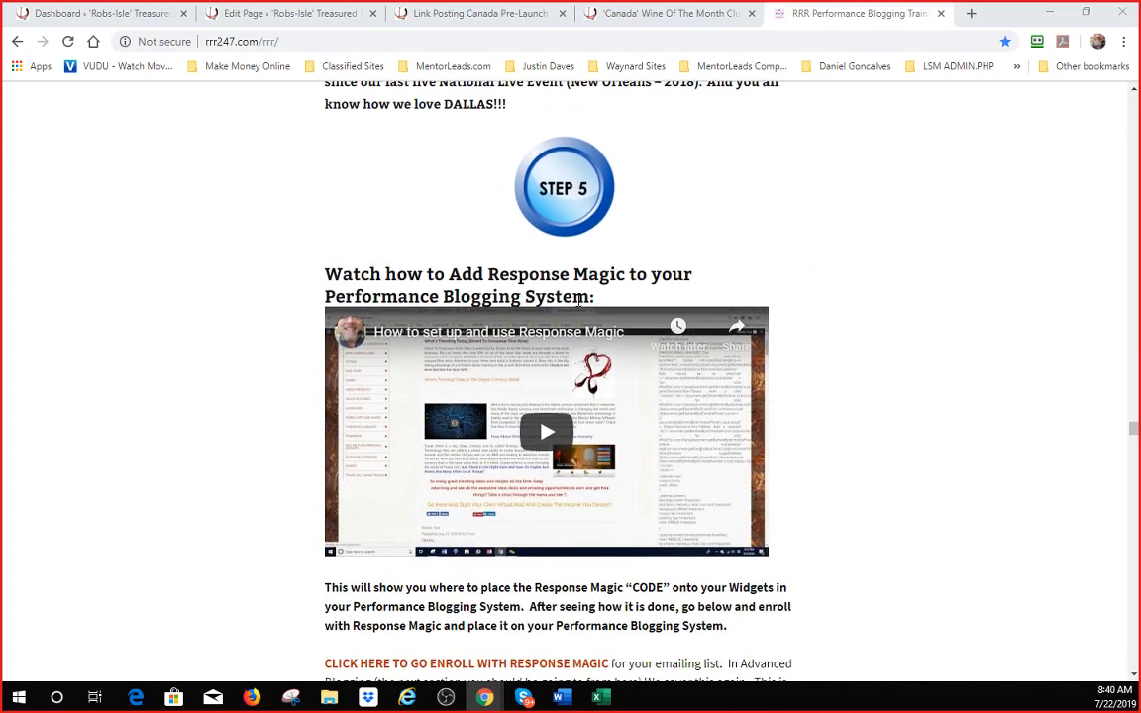
scroll(511, 276, down, 1)
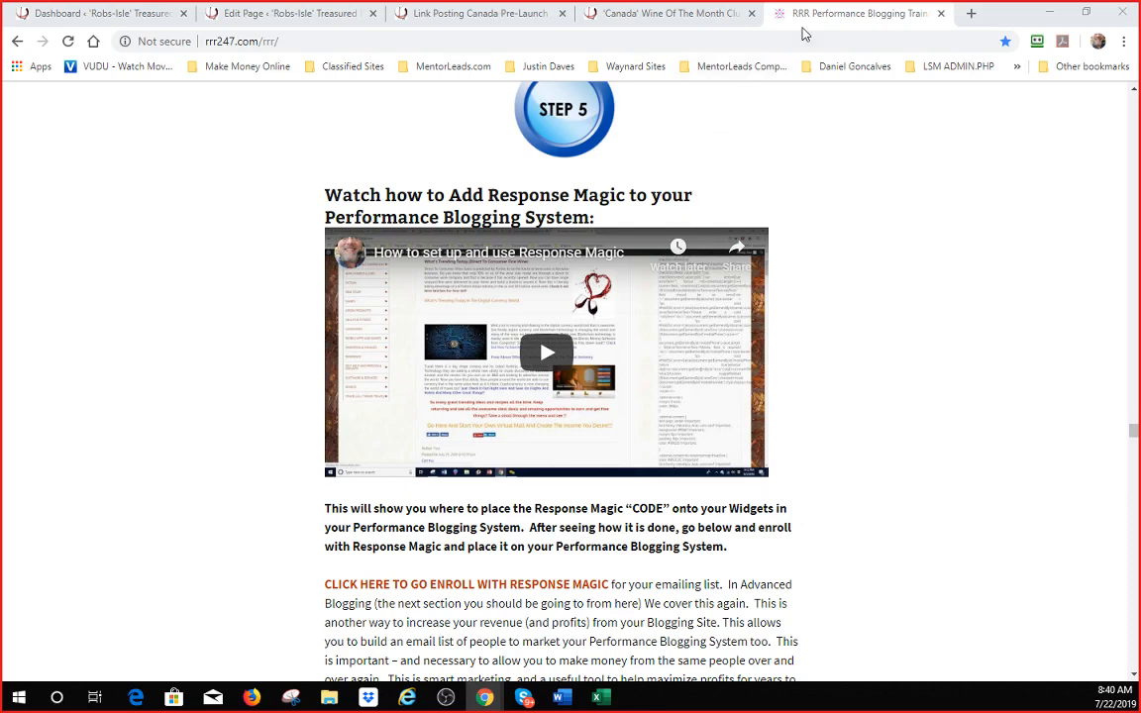
- Open the Response Magic free signup form and enter the account holder's full name
click(513, 592)
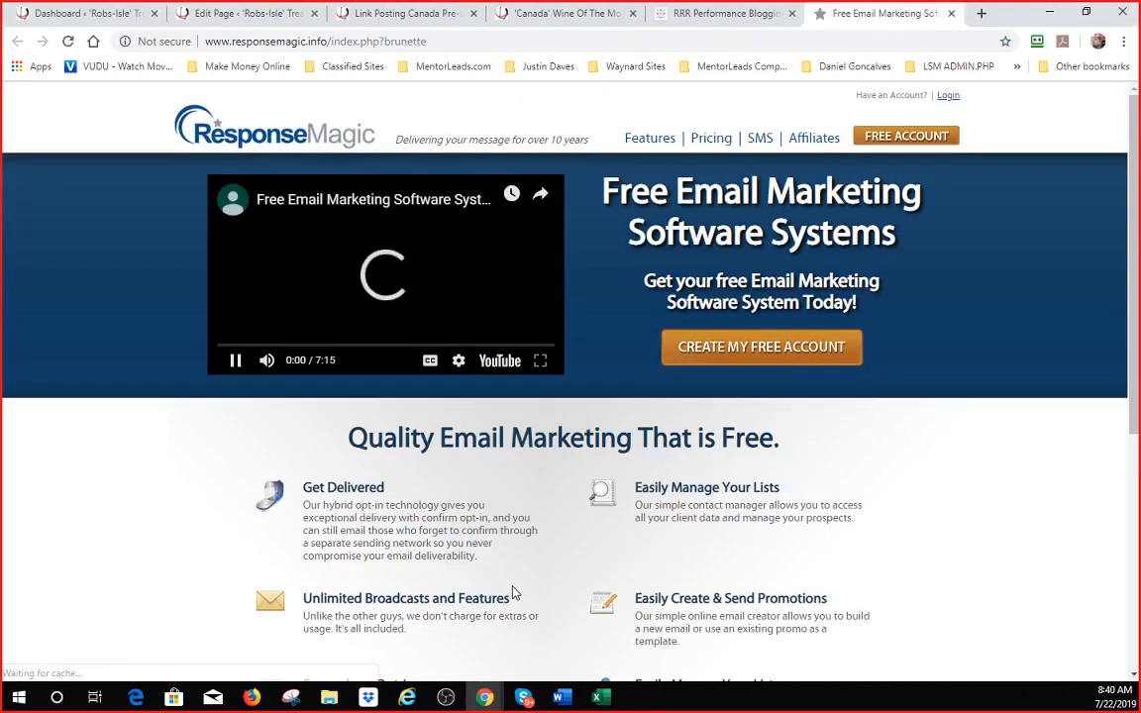
click(724, 361)
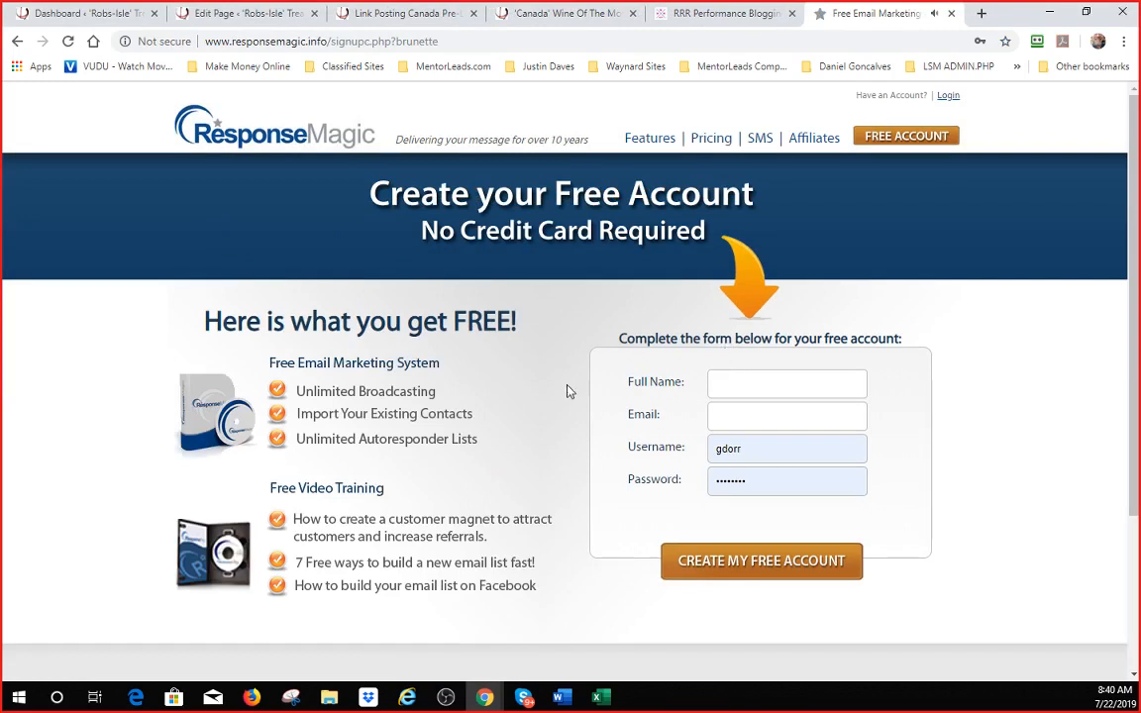
click(781, 381)
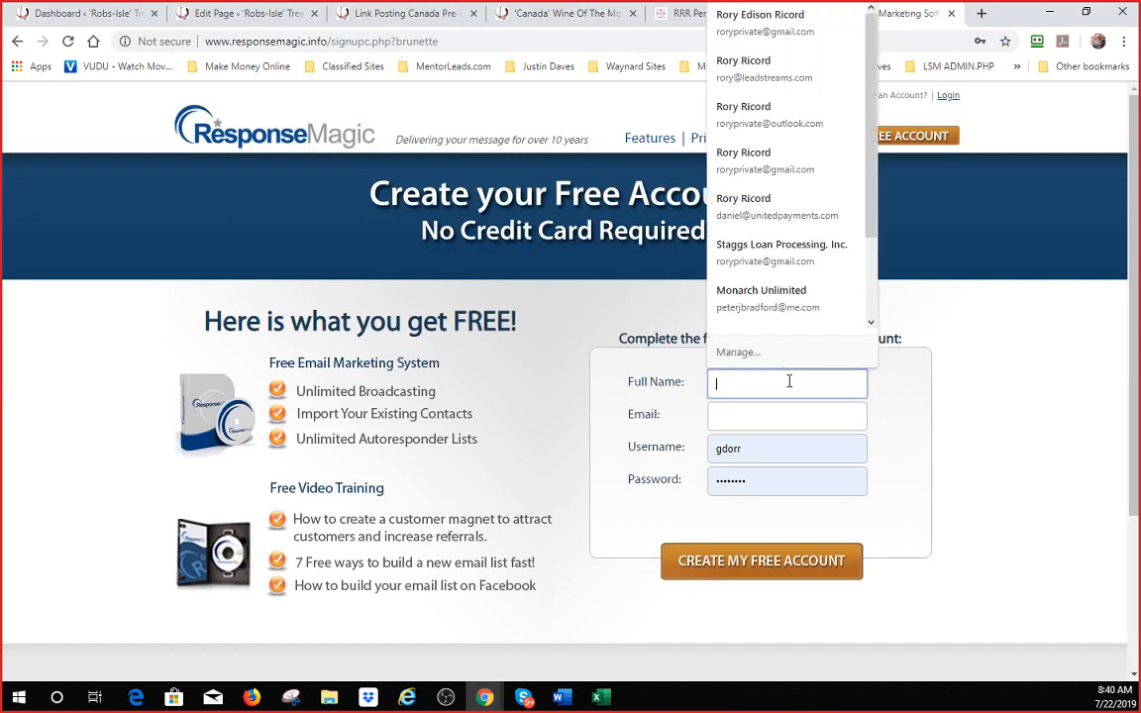
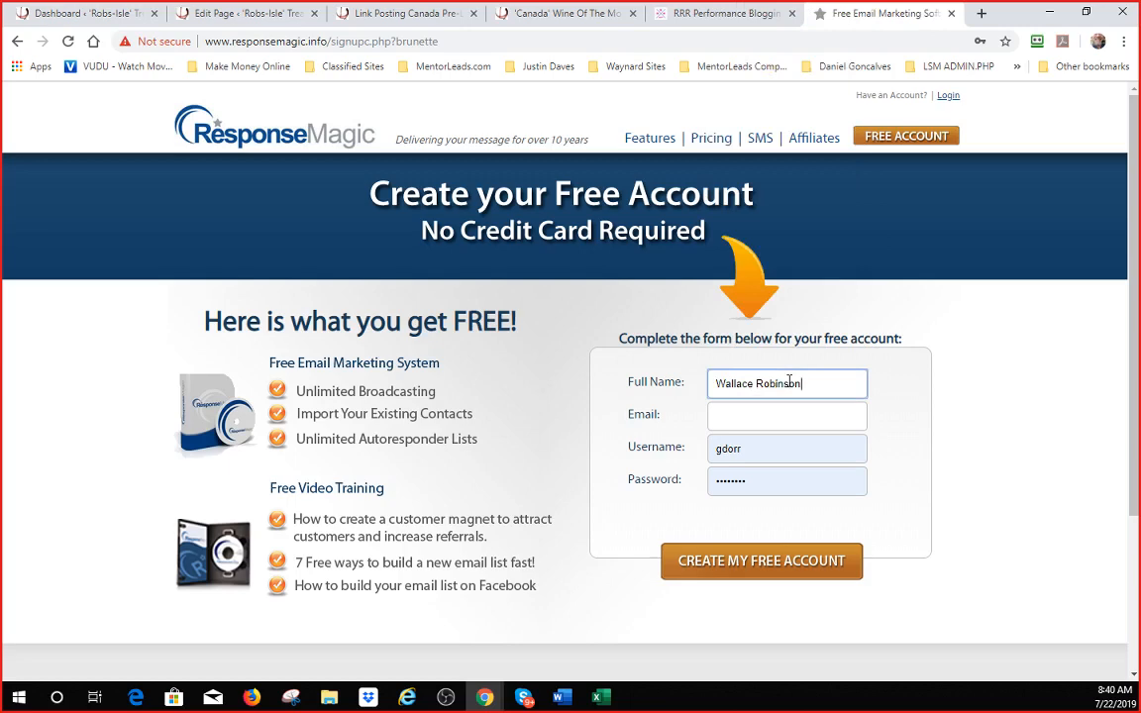
key(Tab)
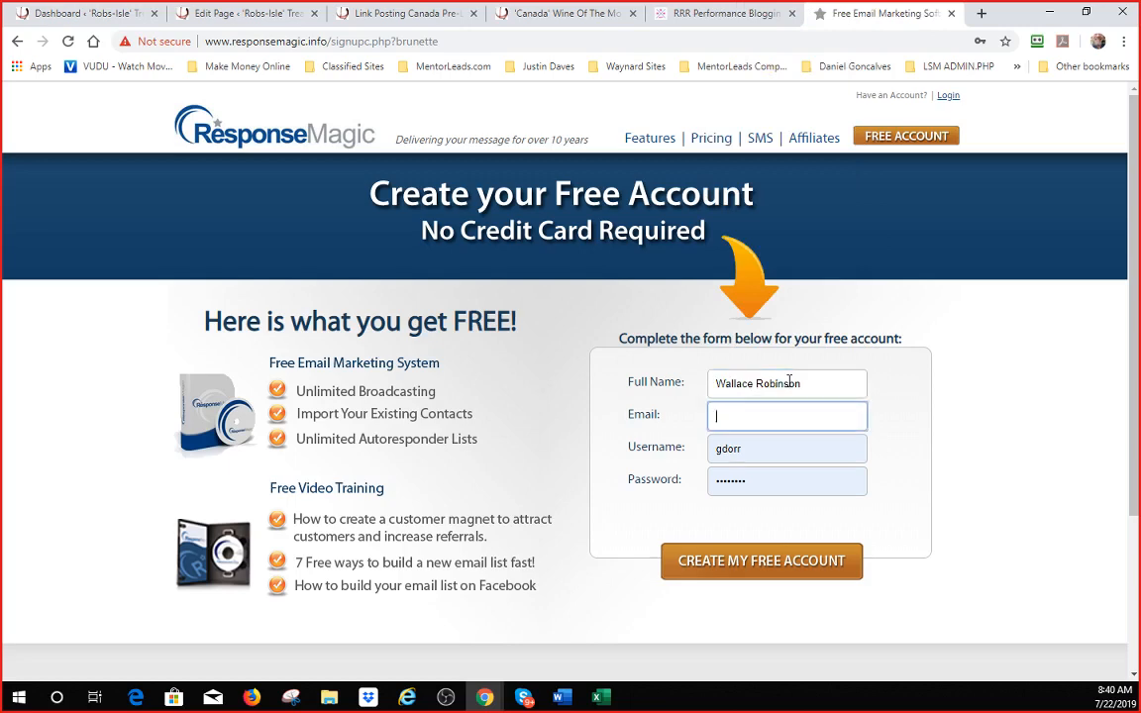
key(Tab)
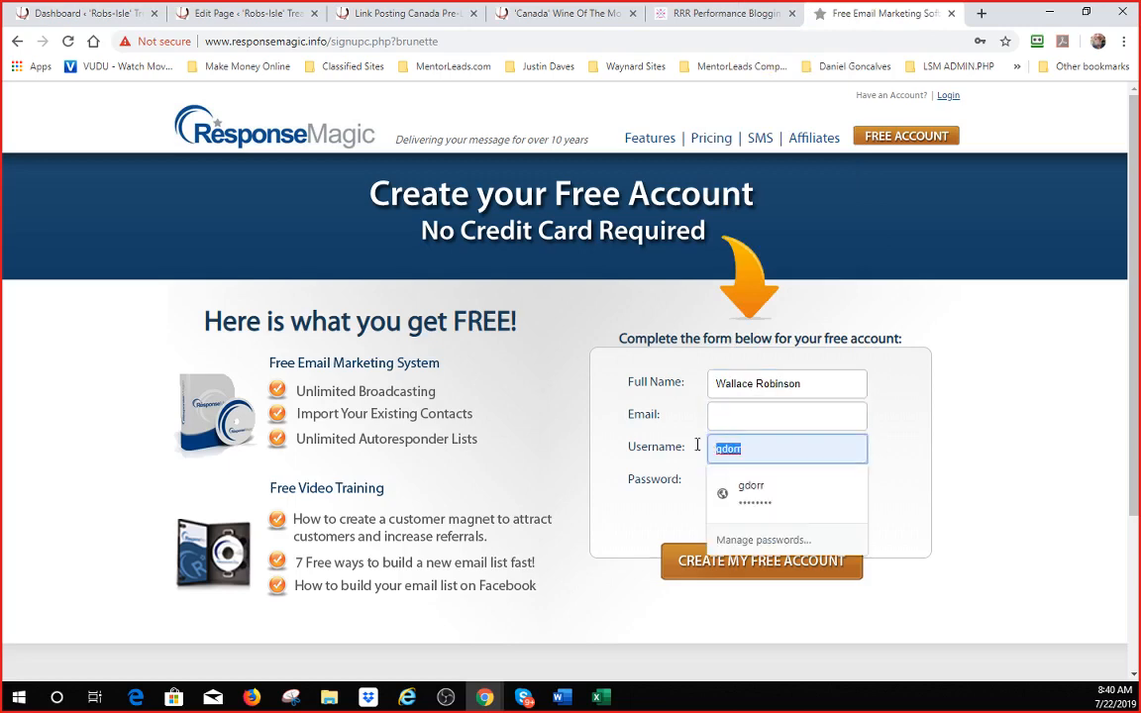
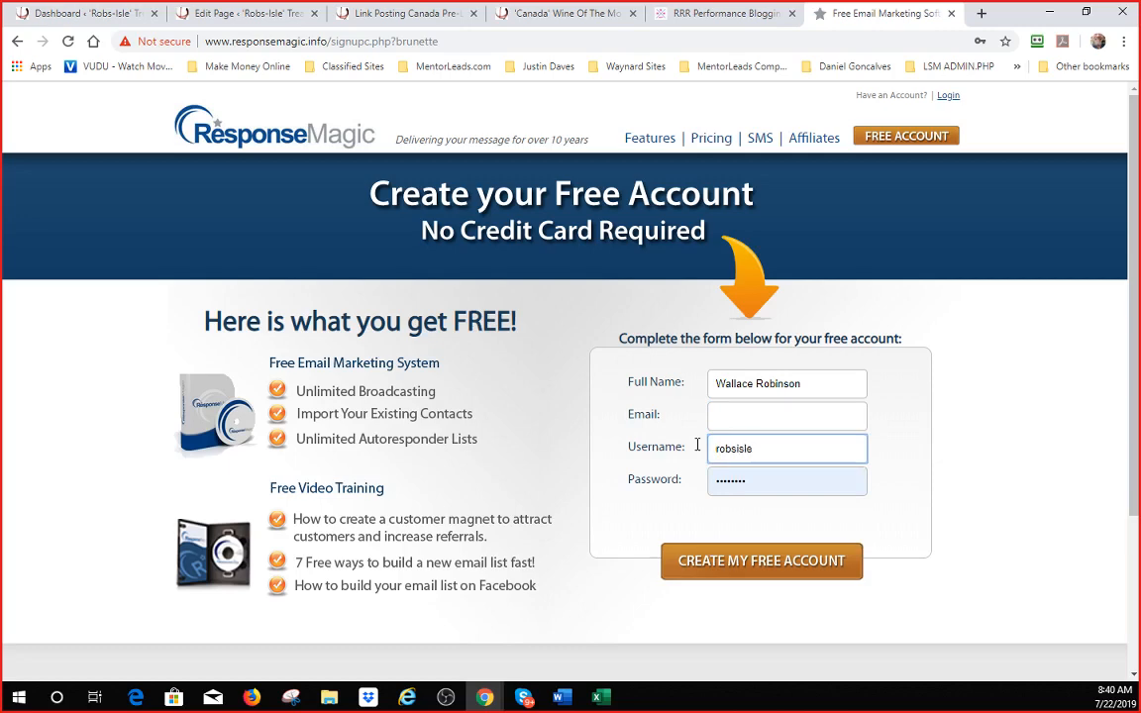
- Fill in the username, password and e-mail address, then submit the free account signup
key(Tab)
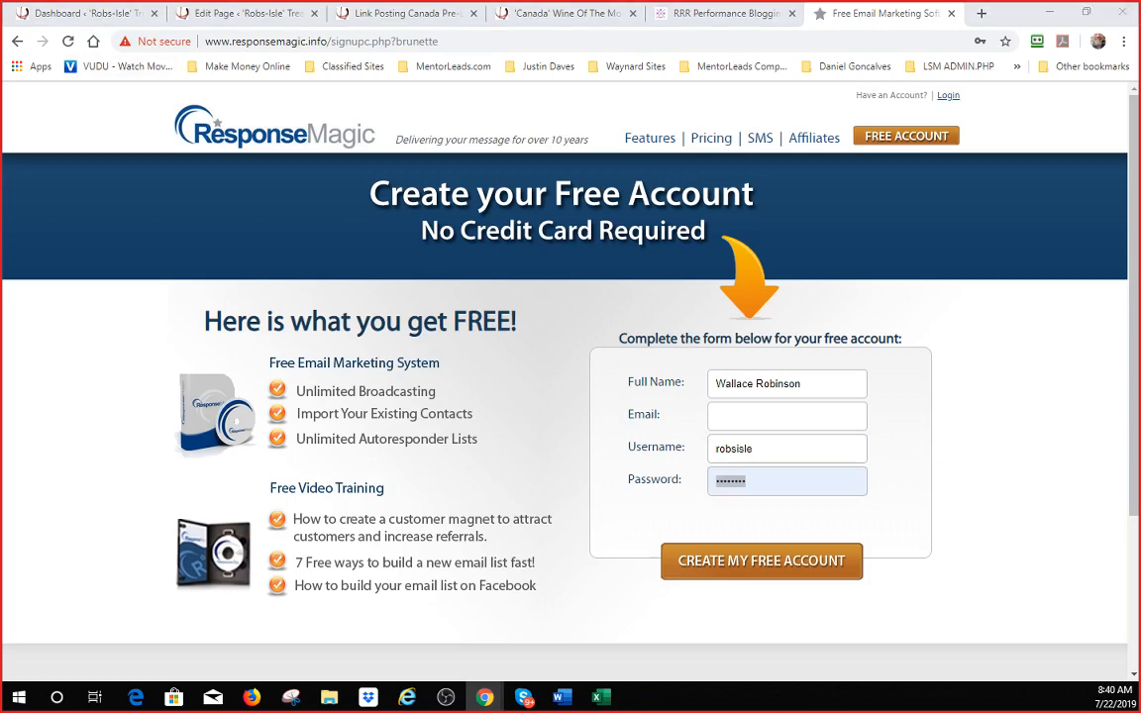
click(763, 479)
key(ctrl+v)
click(646, 519)
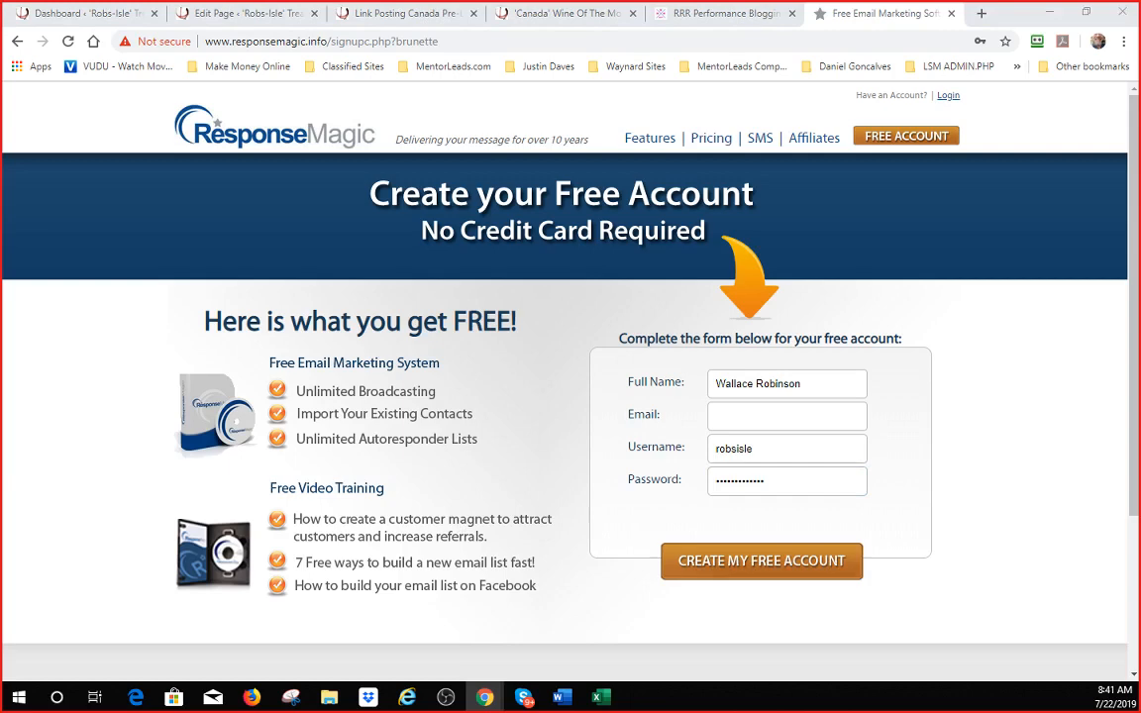
click(742, 414)
key(ctrl+v)
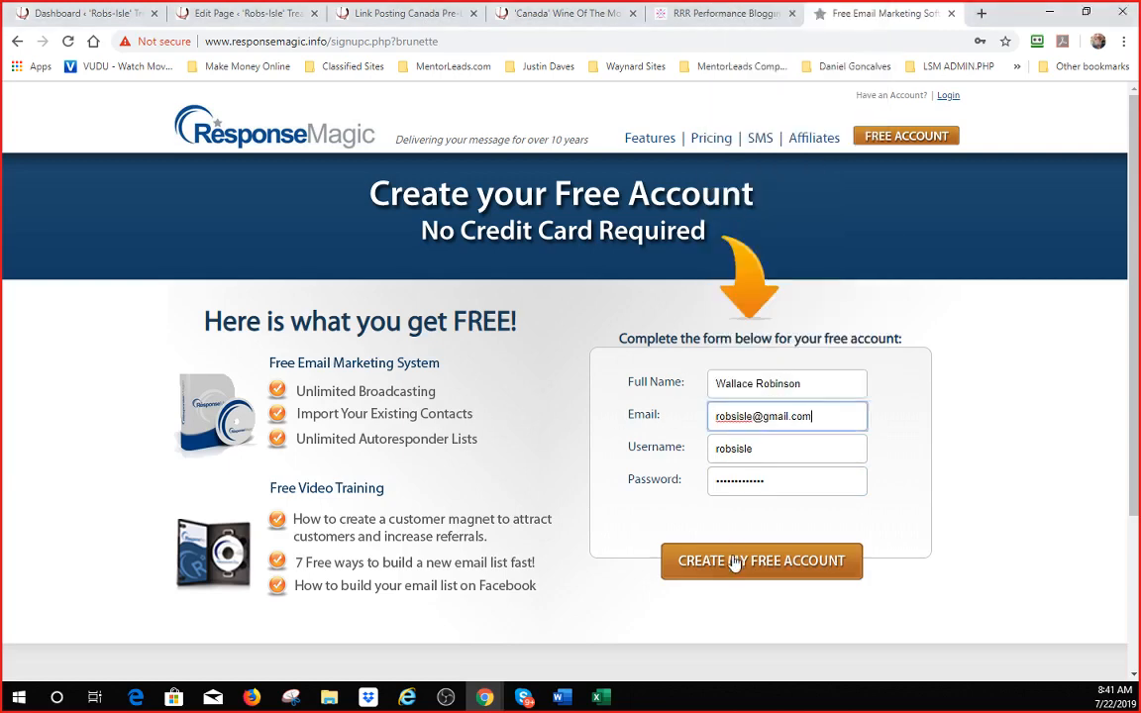
click(734, 562)
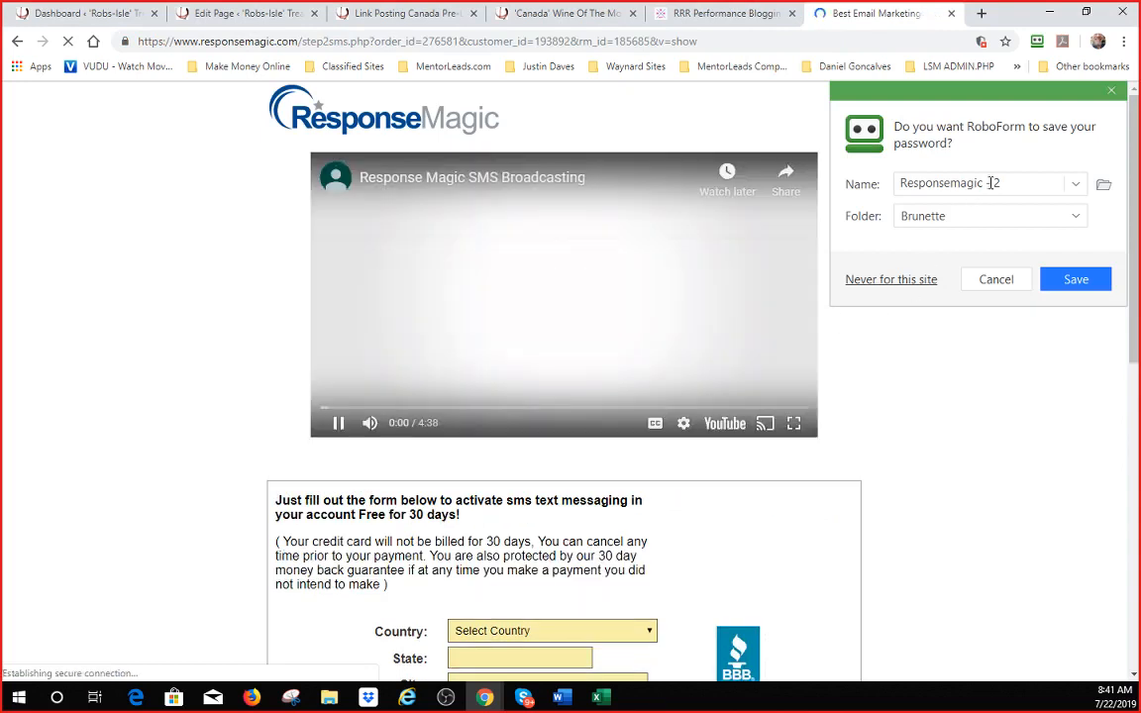
- Replace the number in the RoboForm login name with the account holder's name, save it, and close the notice
double_click(996, 183)
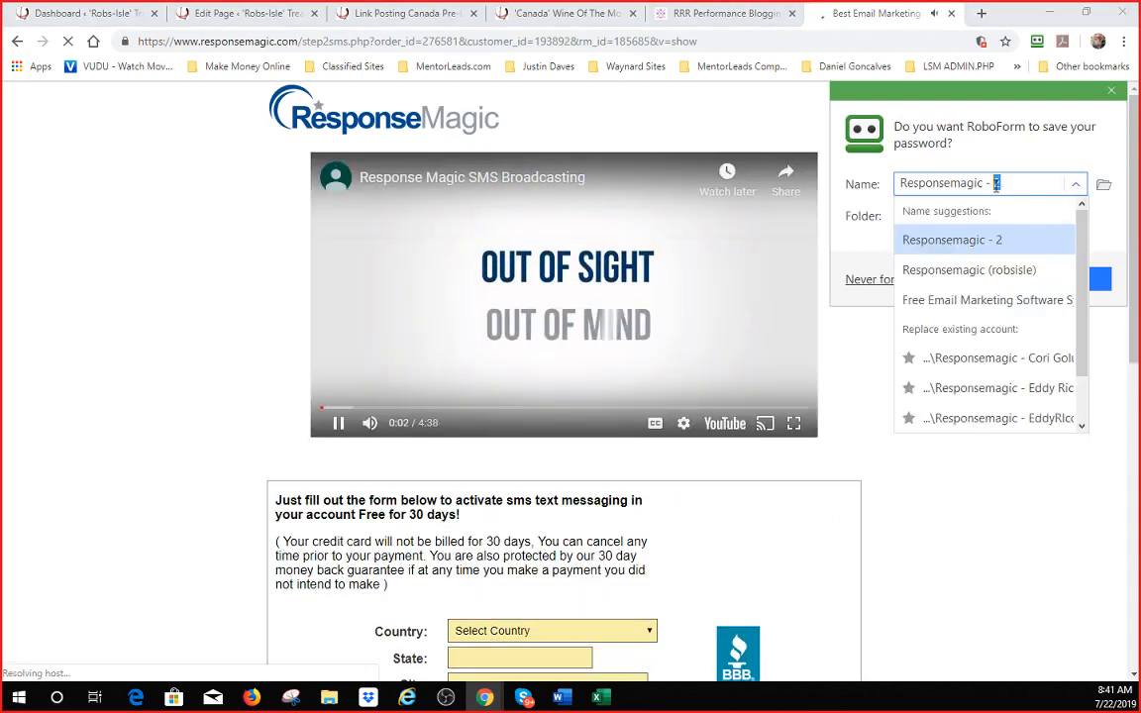
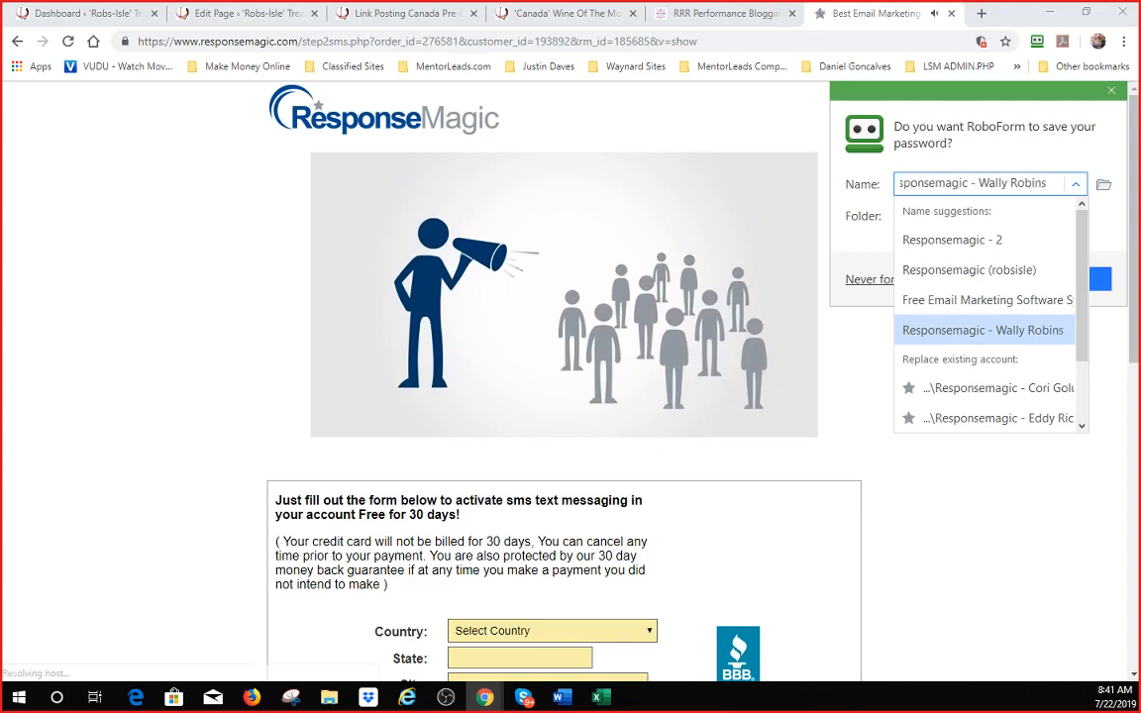
click(1099, 279)
click(1078, 198)
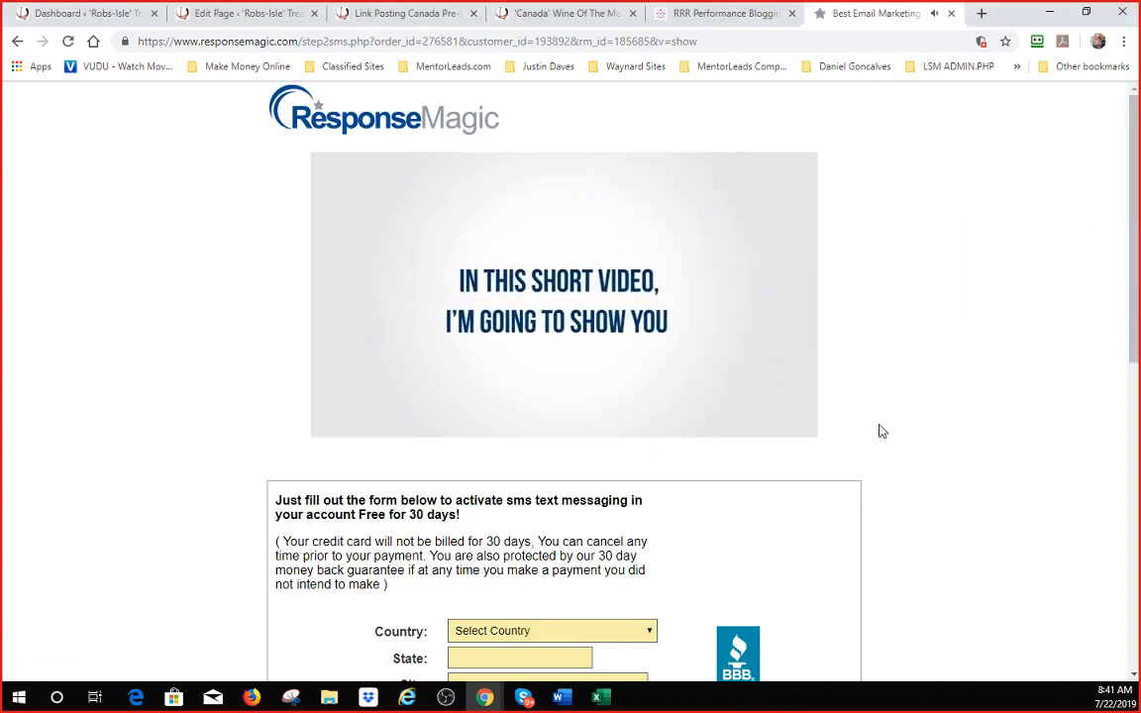
- Decline the 30-day SMS trial using the No thanks link below the form
mouse_move(689, 352)
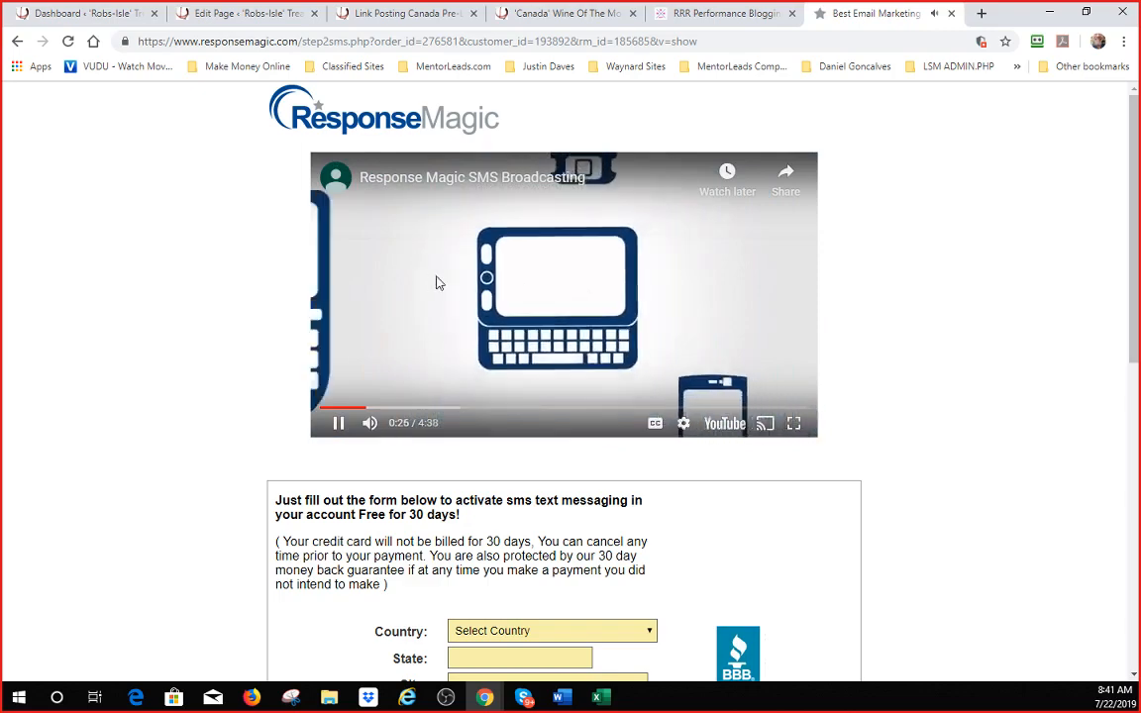
scroll(603, 389, down, 5)
scroll(483, 314, down, 3)
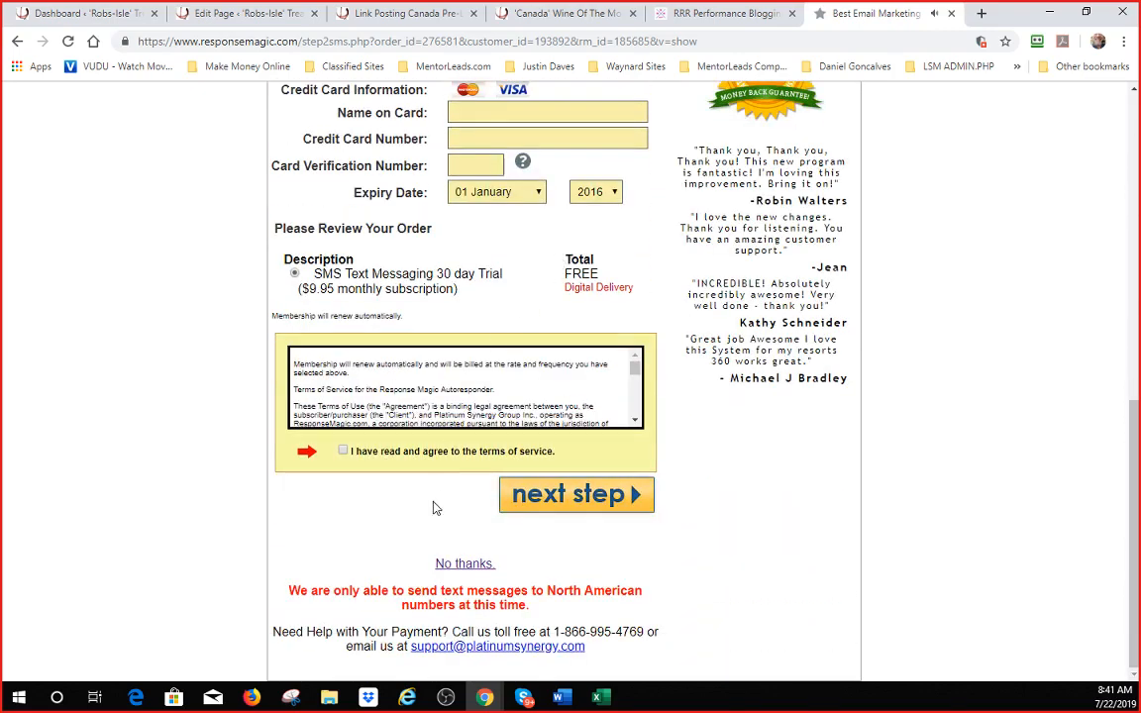
click(473, 564)
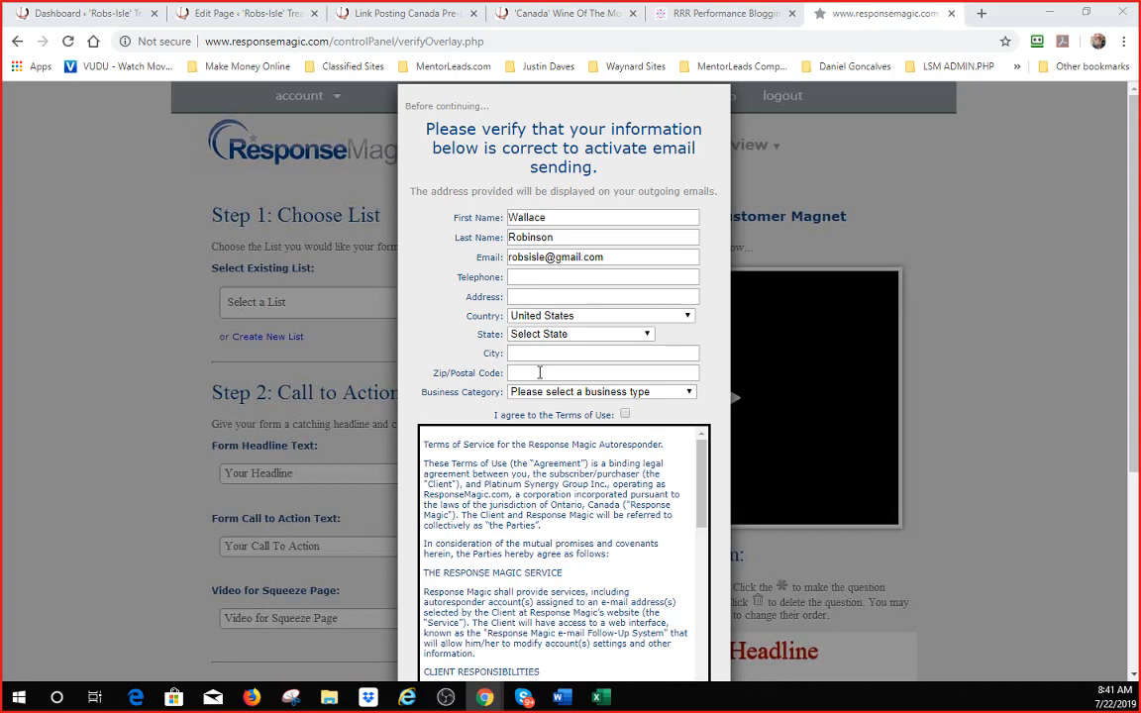
- Set the country to Canada and the province to Nova Scotia, and enter the city
click(594, 319)
scroll(580, 402, up, 20)
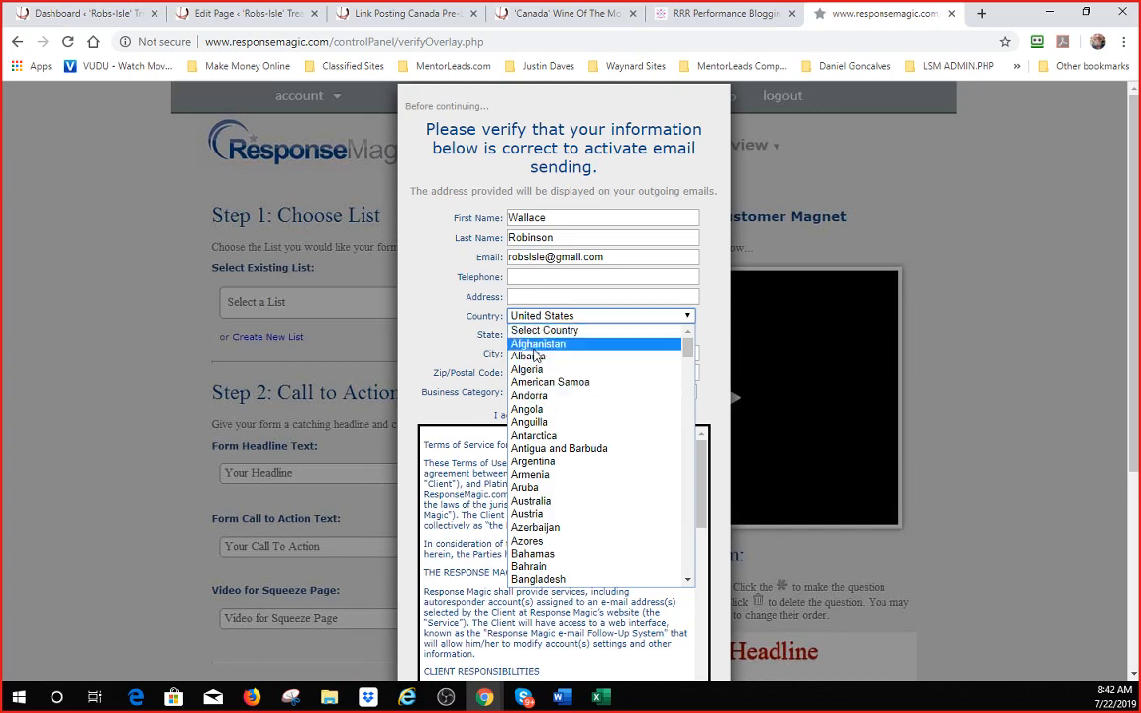
scroll(540, 533, down, 8)
click(540, 538)
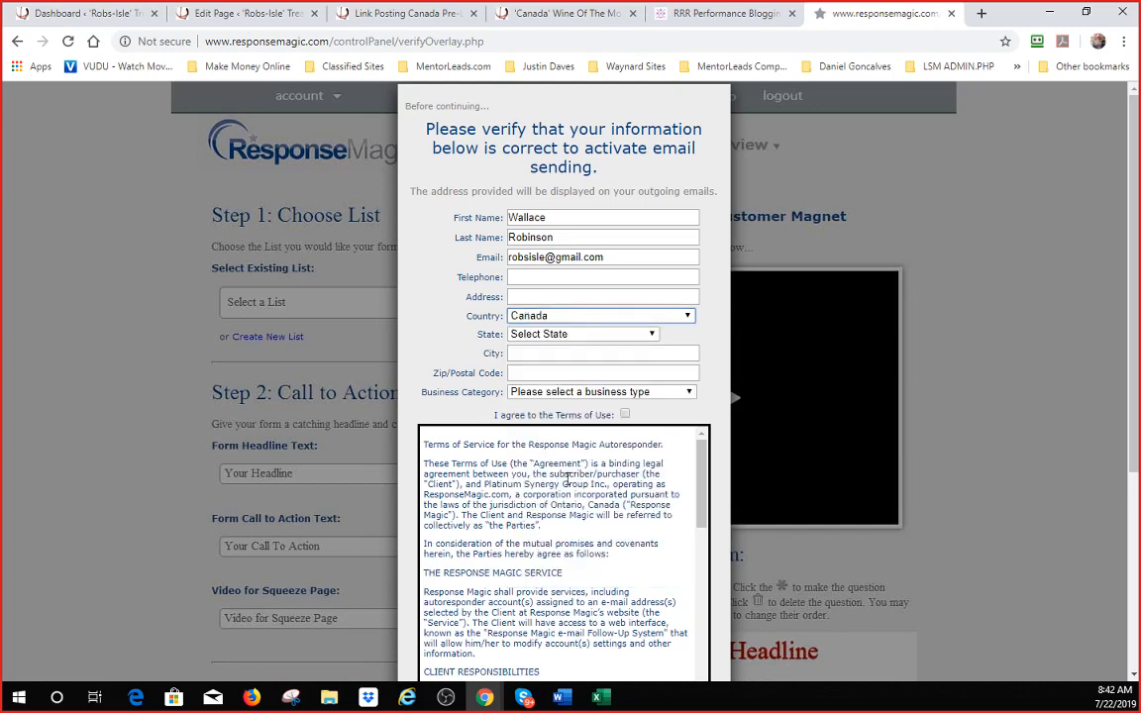
click(555, 336)
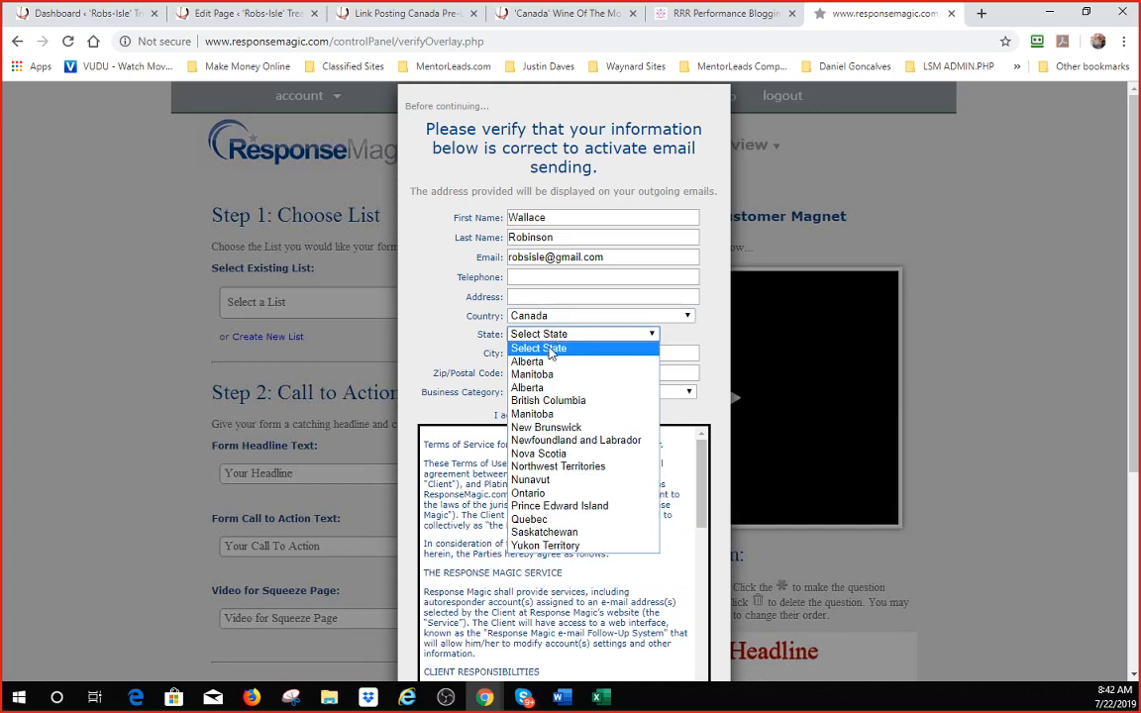
click(540, 454)
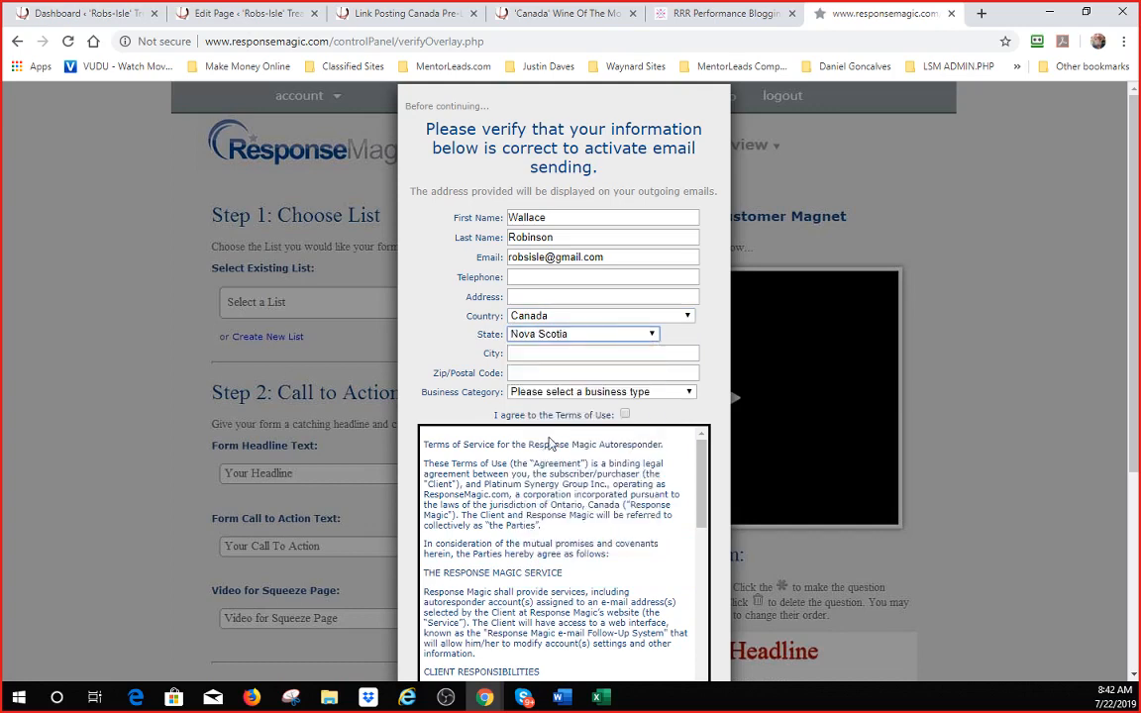
click(561, 352)
text(Sydney Mines)
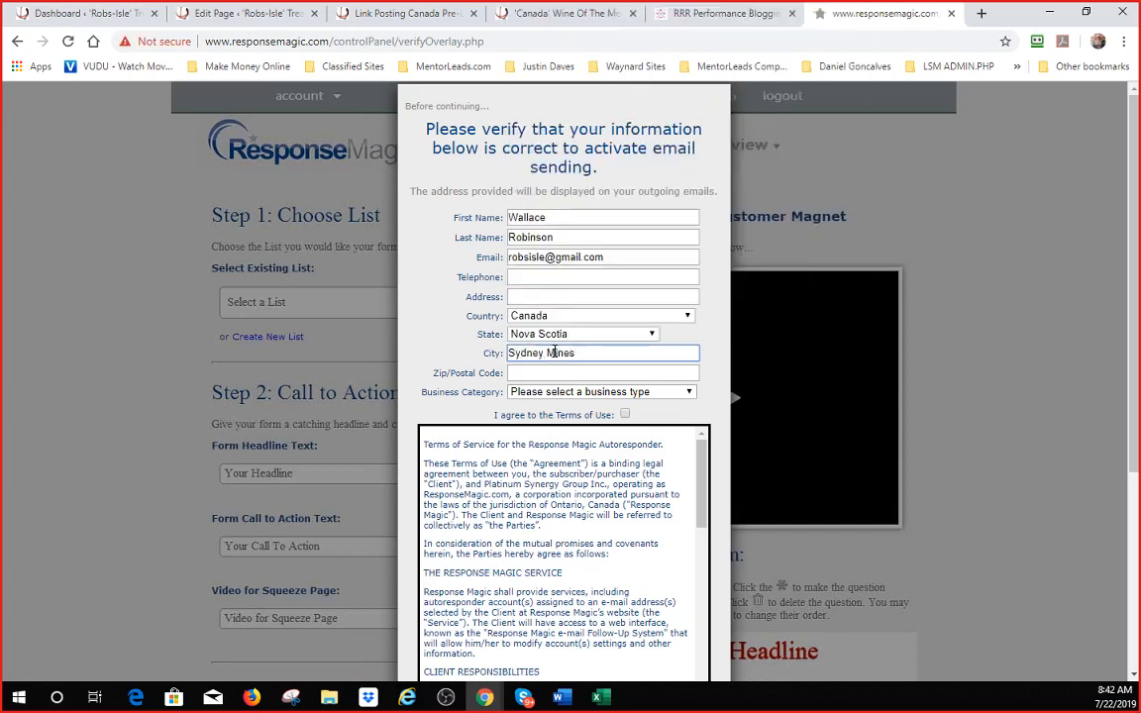
- Set Business Category to Brand or Product and Business Type to Health/Beauty
click(638, 391)
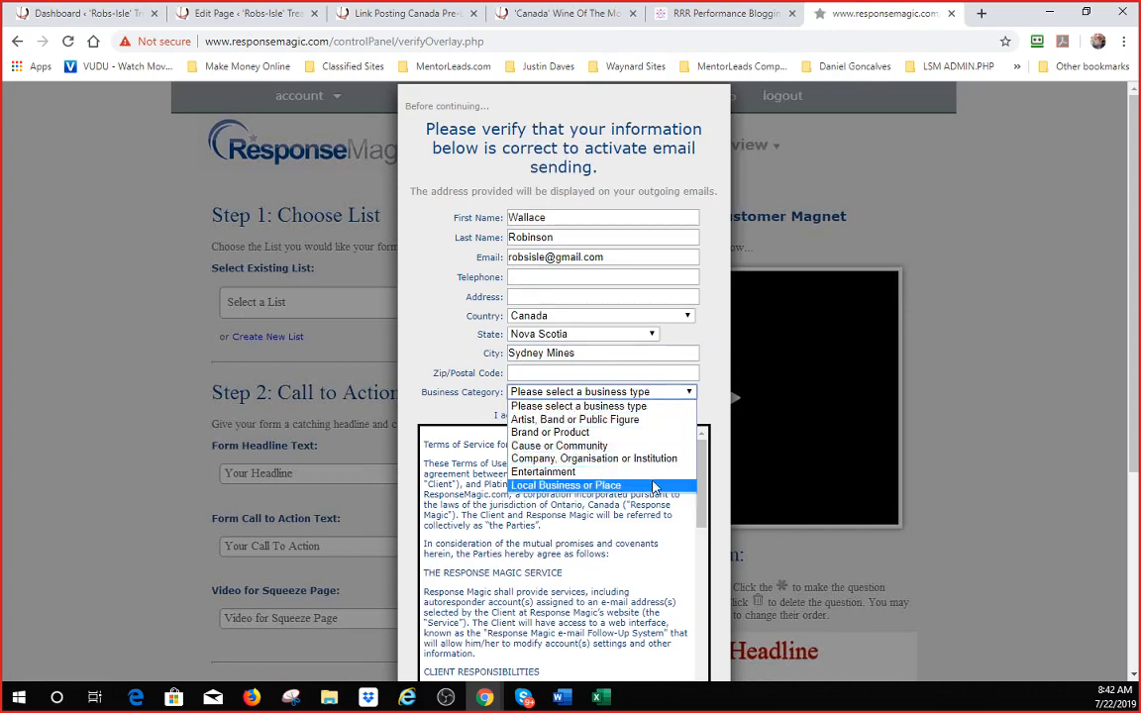
click(554, 436)
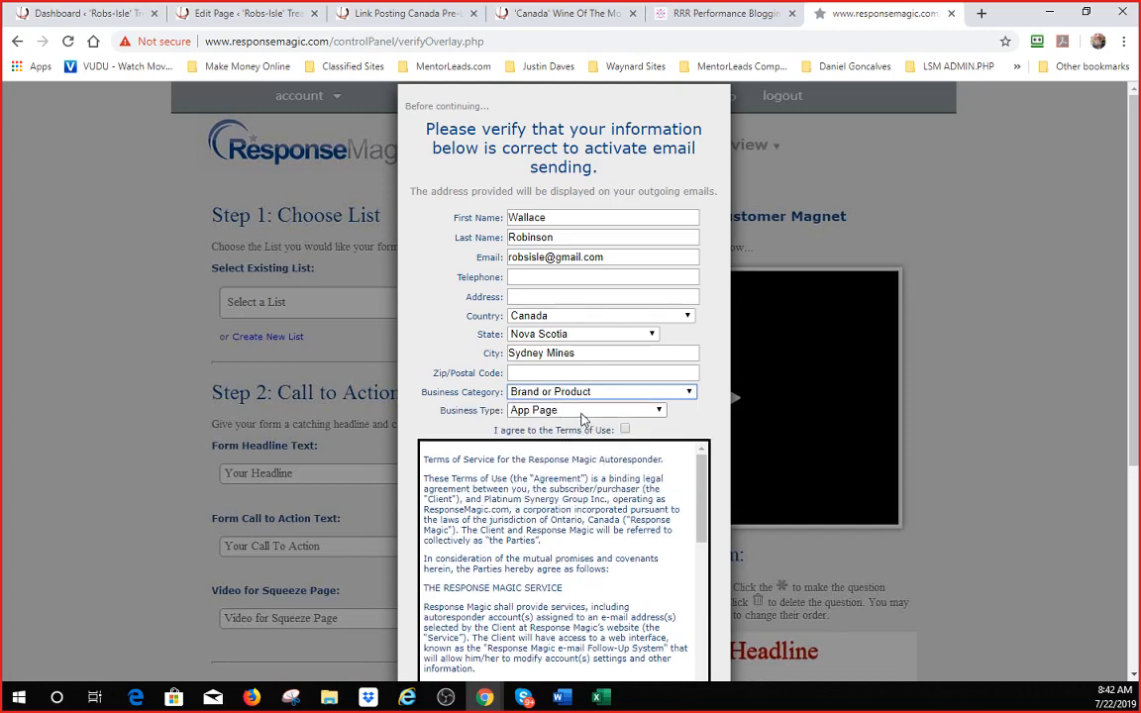
click(570, 416)
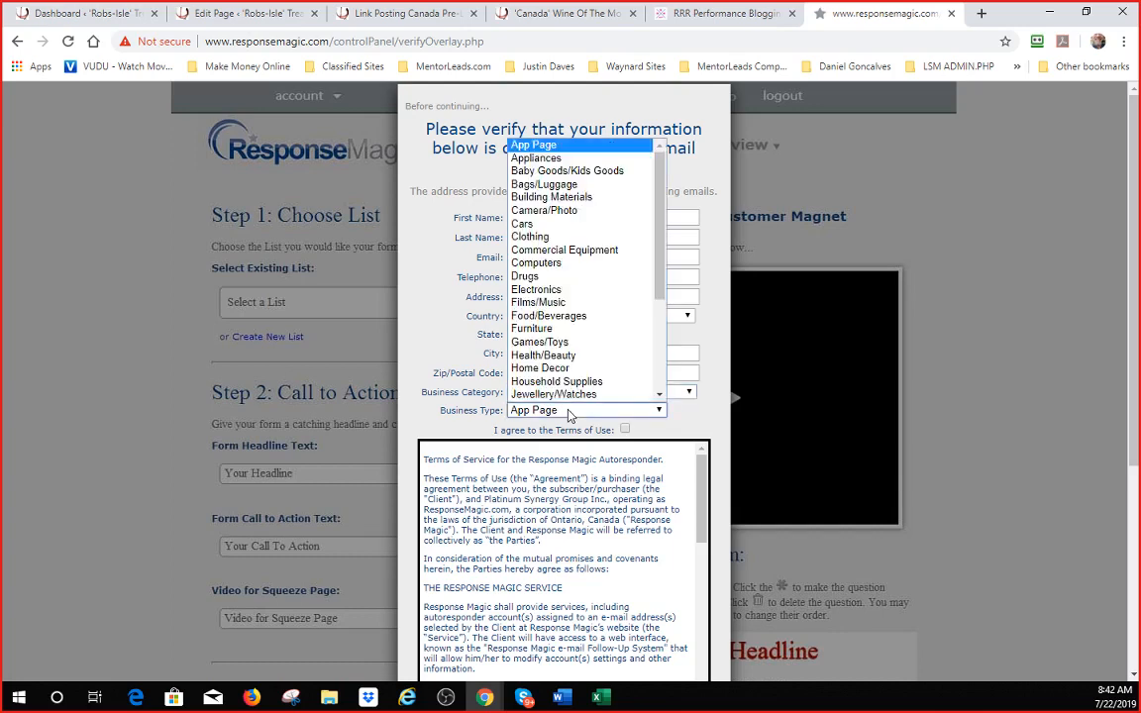
scroll(625, 350, down, 3)
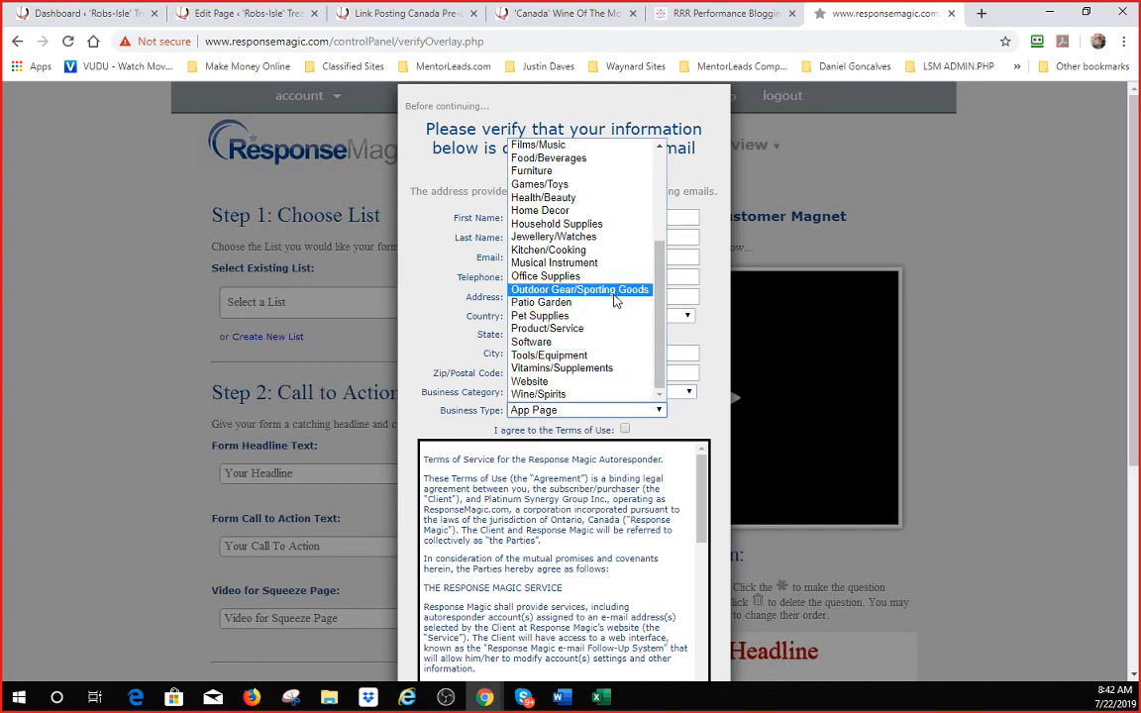
scroll(620, 315, up, 3)
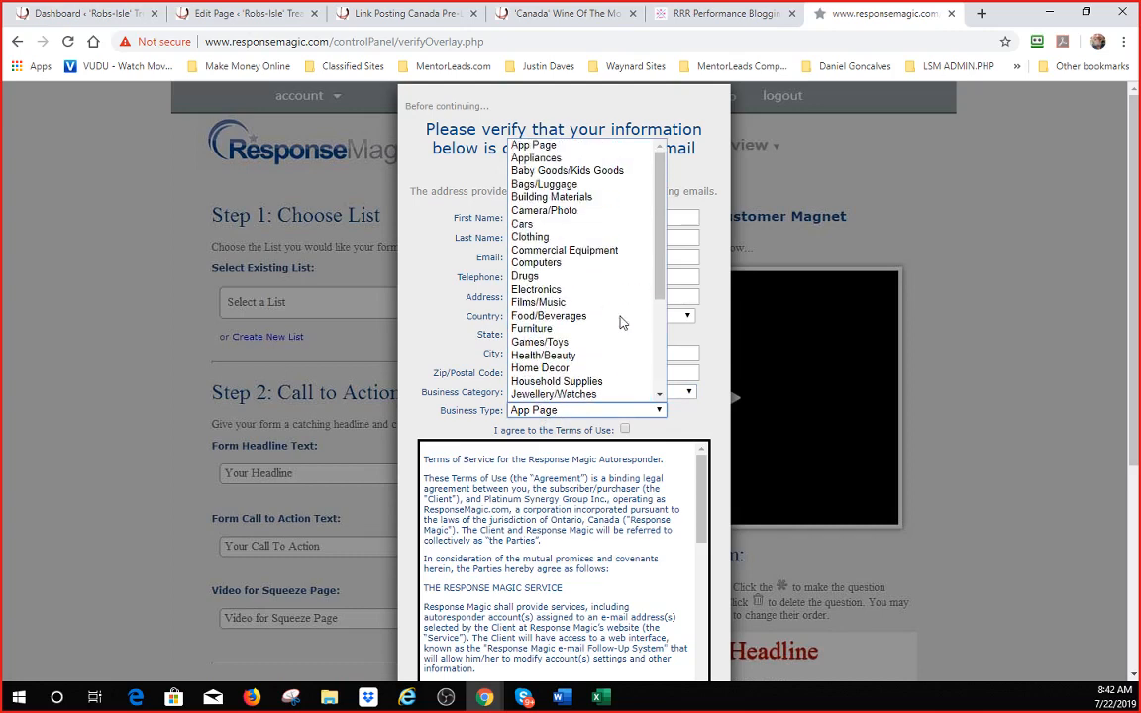
click(563, 356)
scroll(611, 365, down, 1)
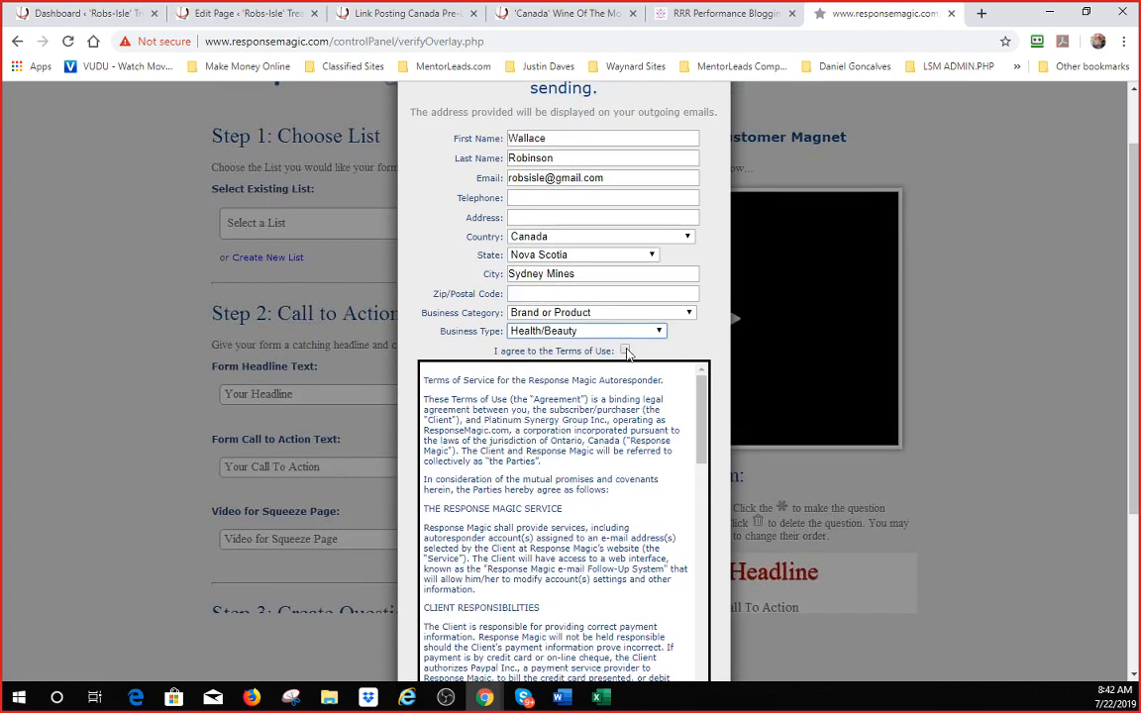
- Accept the Terms of Use and submit the verification, dismissing the missing phone number warning
click(625, 351)
scroll(614, 336, down, 2)
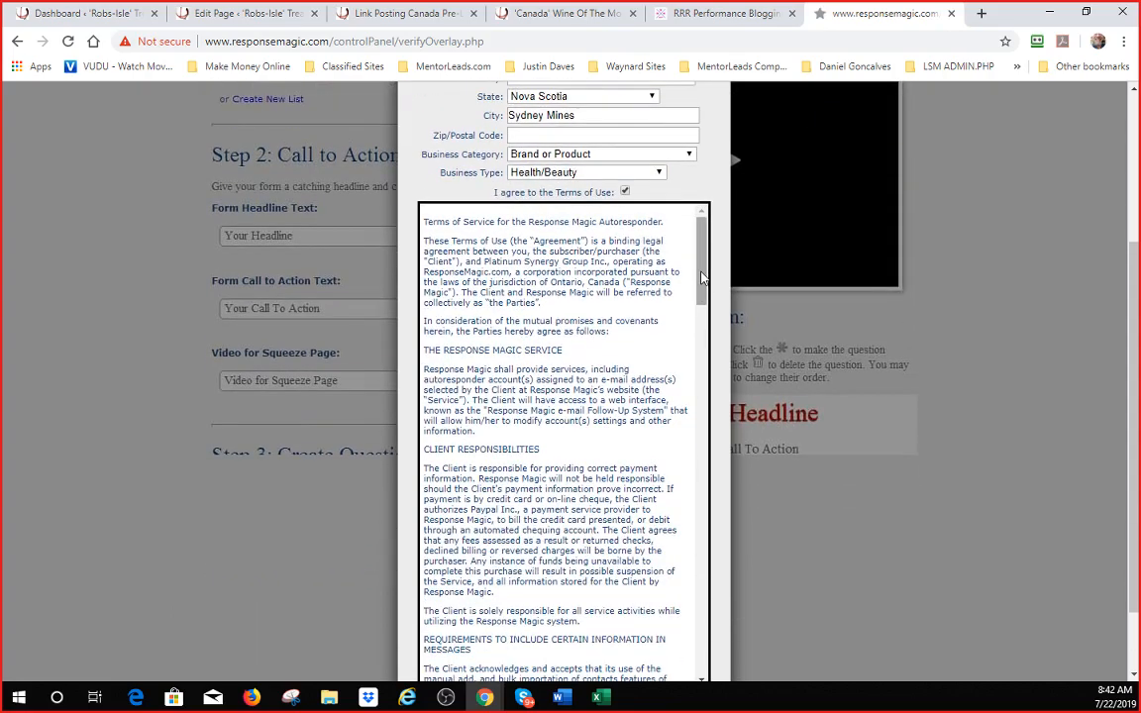
drag(701, 278, 709, 602)
scroll(542, 432, down, 1)
scroll(920, 410, down, 2)
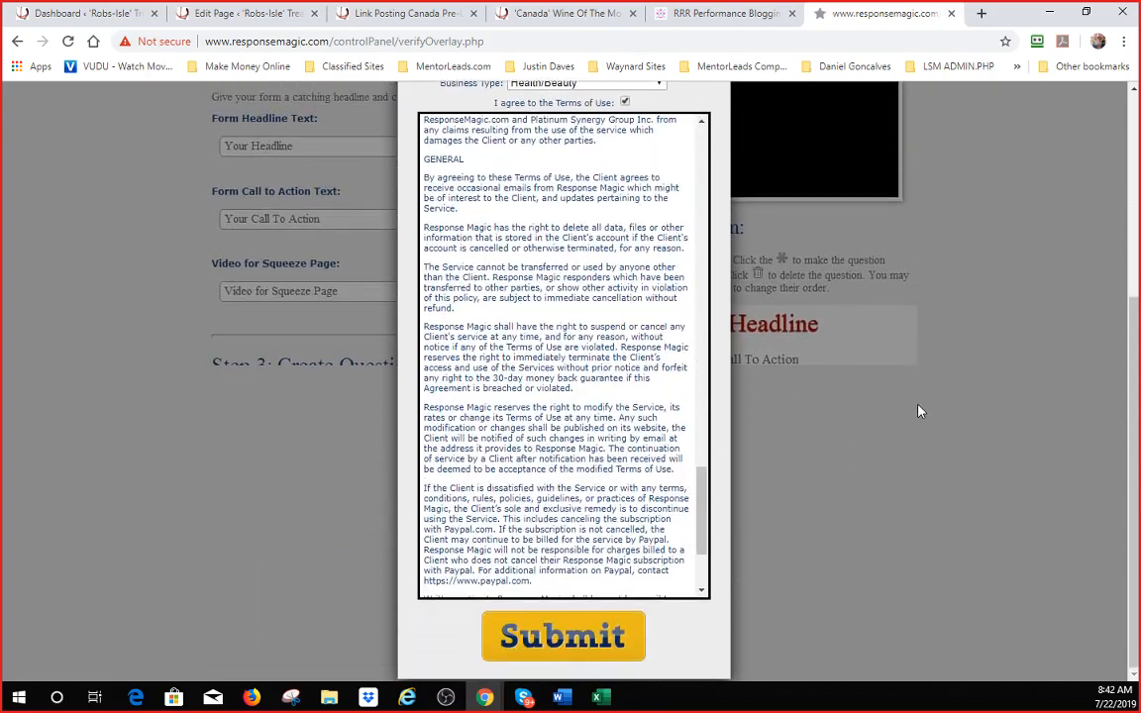
scroll(687, 550, down, 3)
click(544, 634)
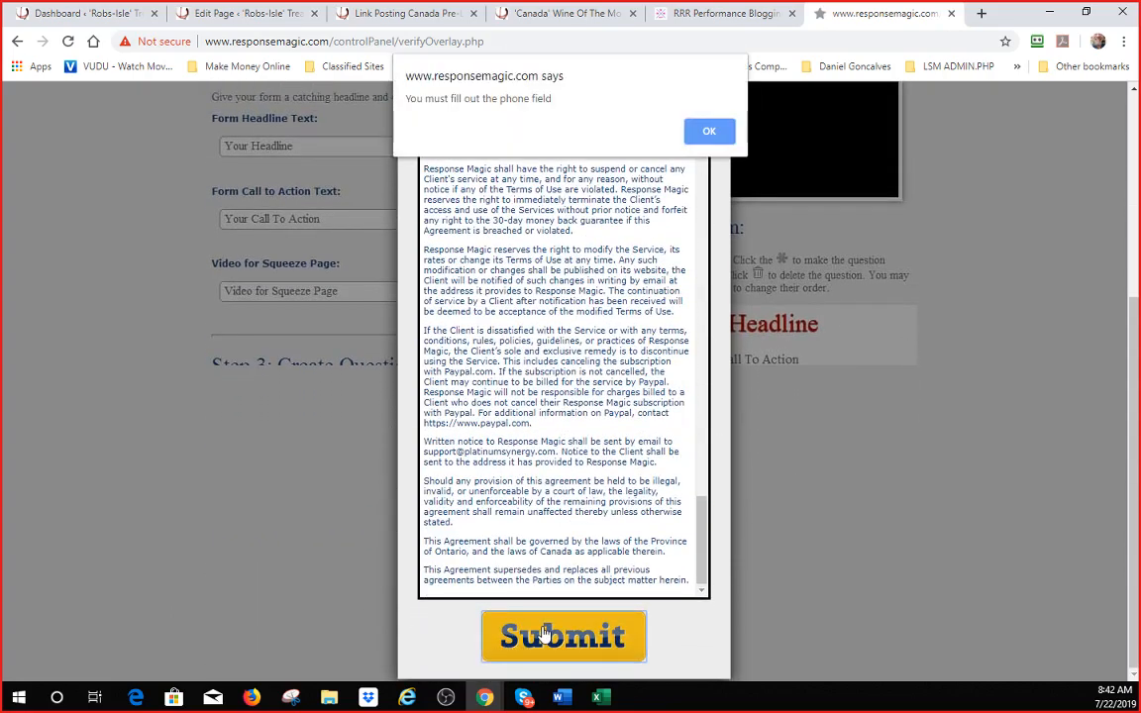
click(709, 130)
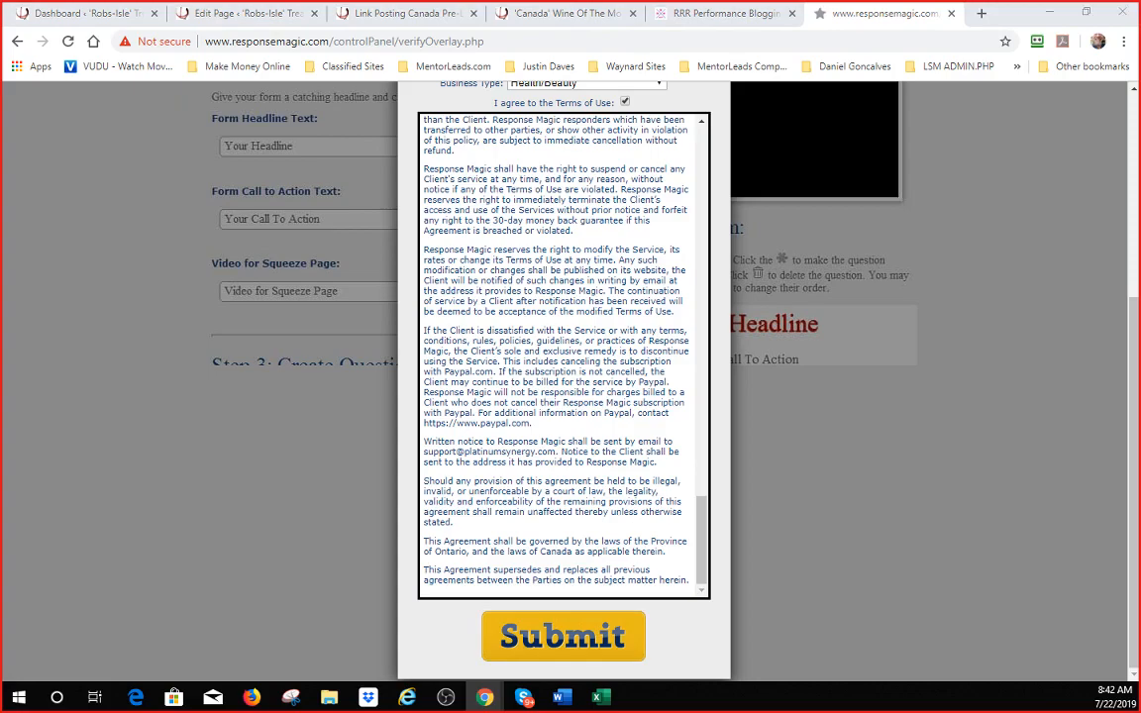
- Add the telephone number and resubmit, dismissing the missing address warning
scroll(514, 393, up, 10)
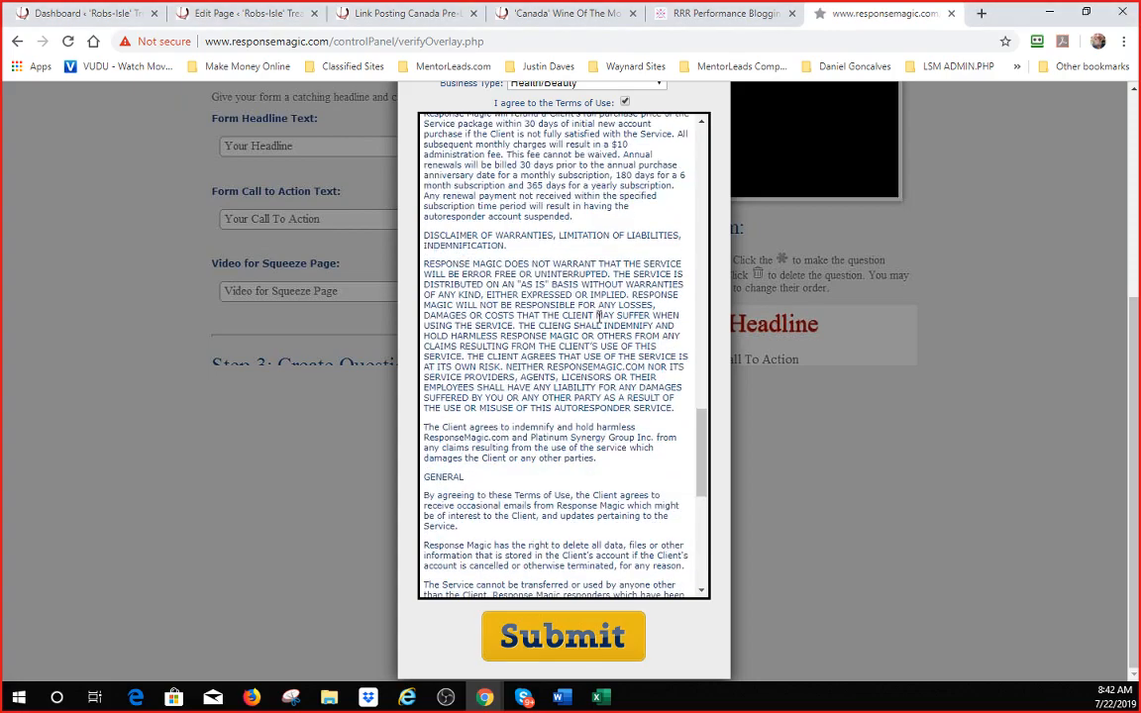
scroll(954, 287, up, 1)
scroll(953, 287, up, 3)
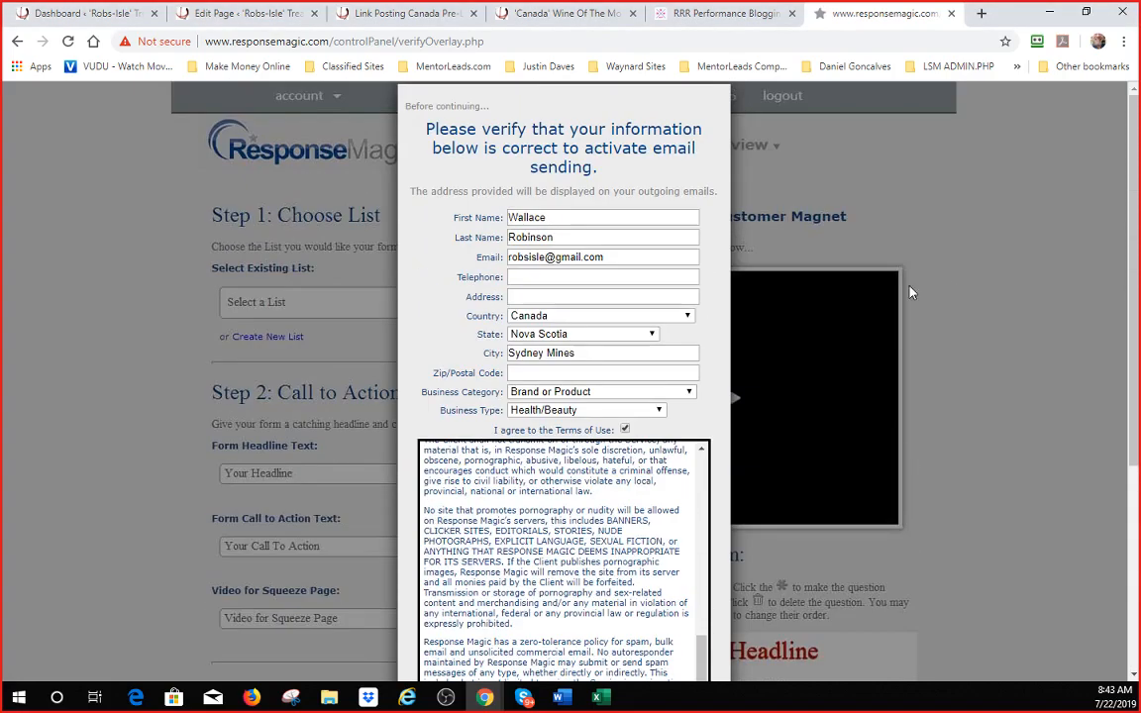
click(559, 277)
key(ctrl+v)
scroll(702, 339, down, 5)
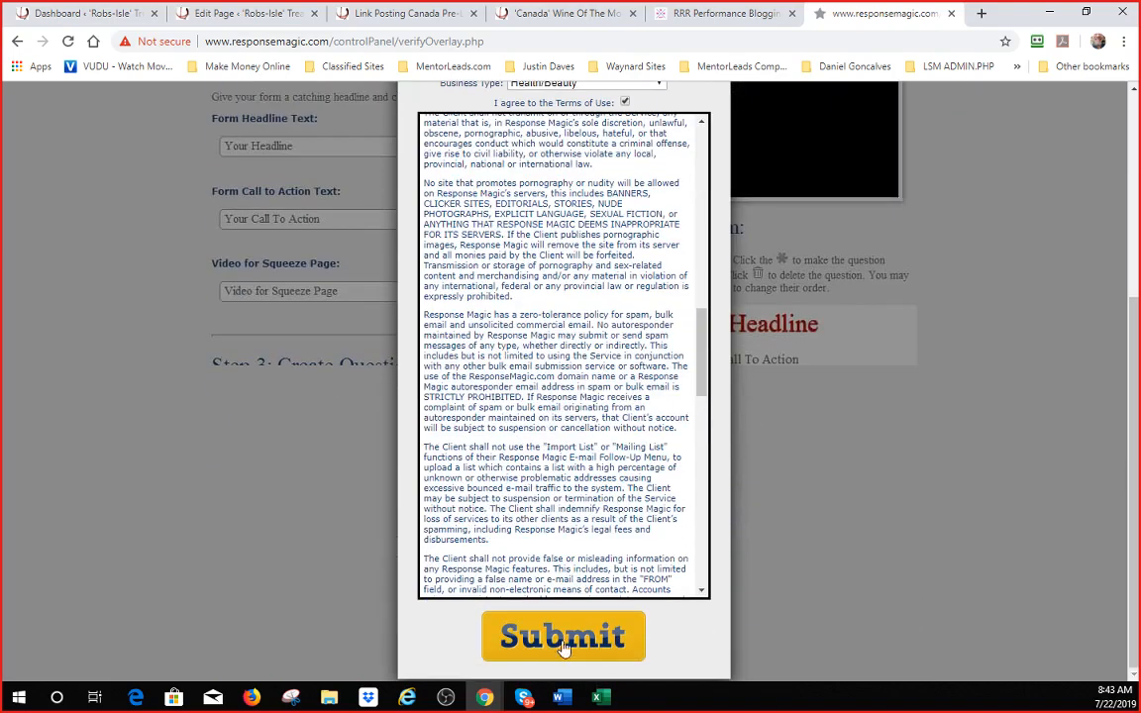
click(560, 644)
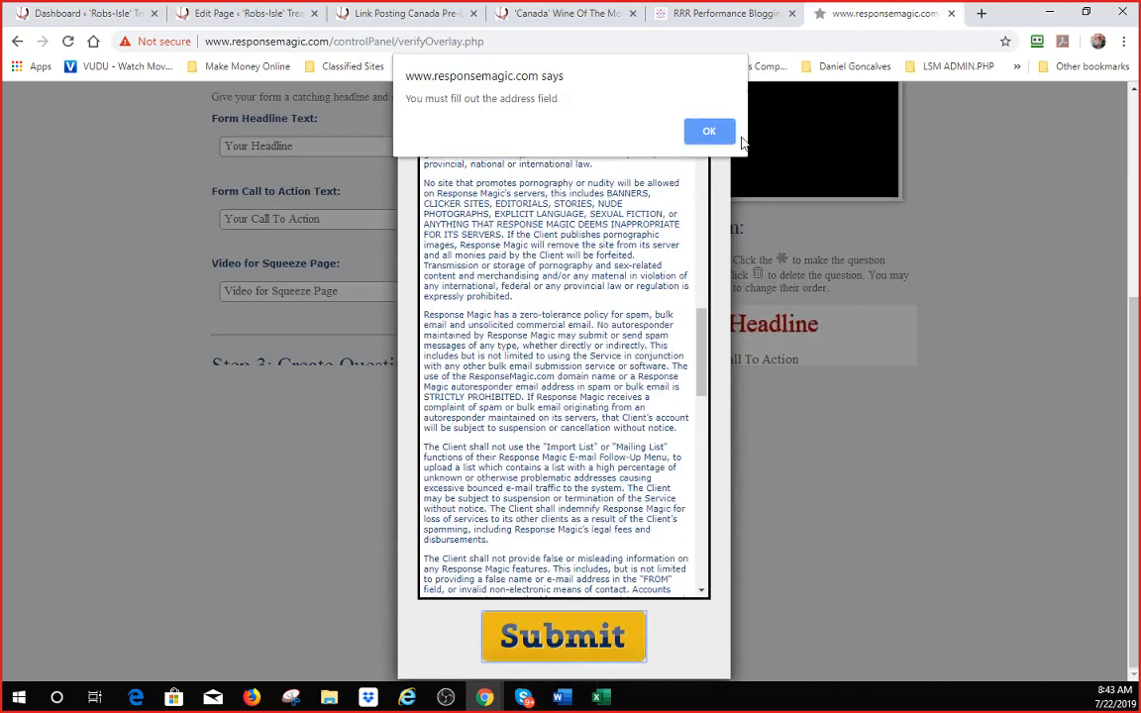
click(709, 131)
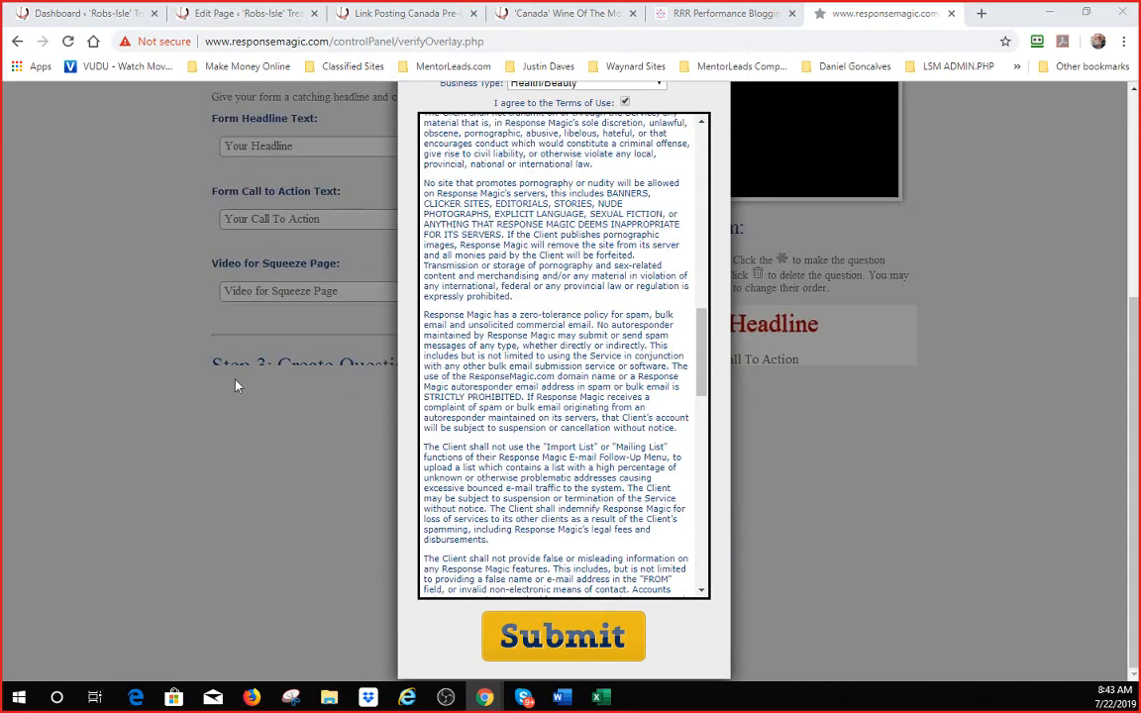
- Enter the street address and postal code, then submit the completed verification
scroll(236, 385, up, 3)
click(570, 296)
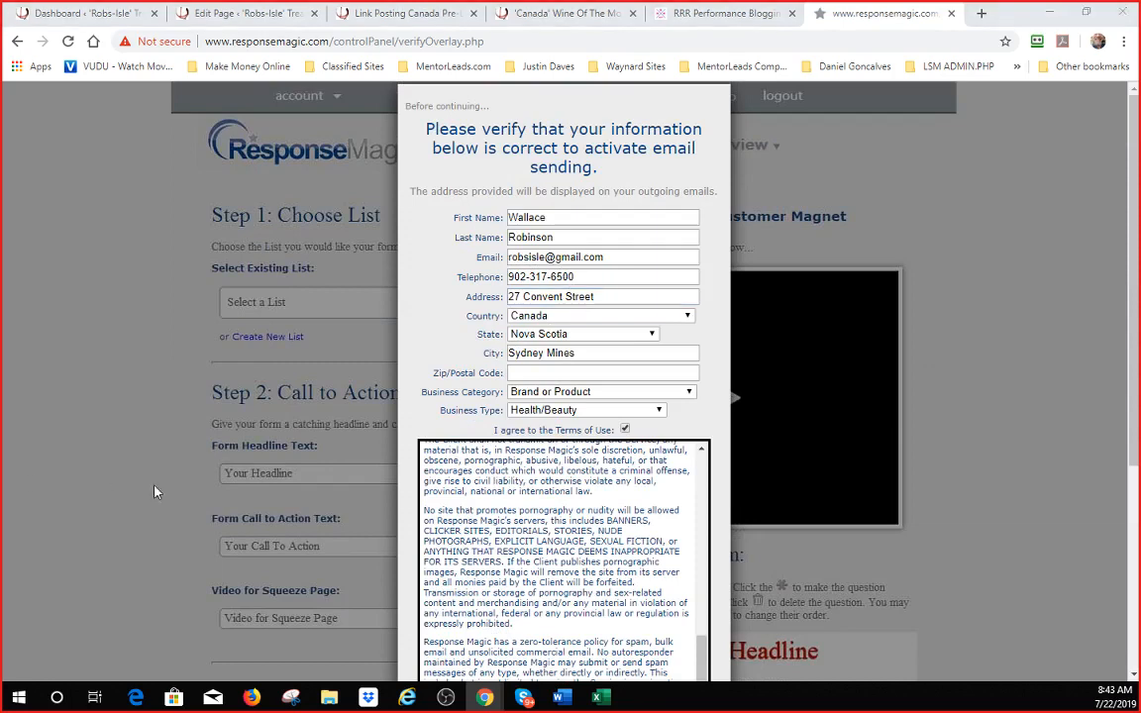
click(601, 372)
scroll(763, 382, down, 4)
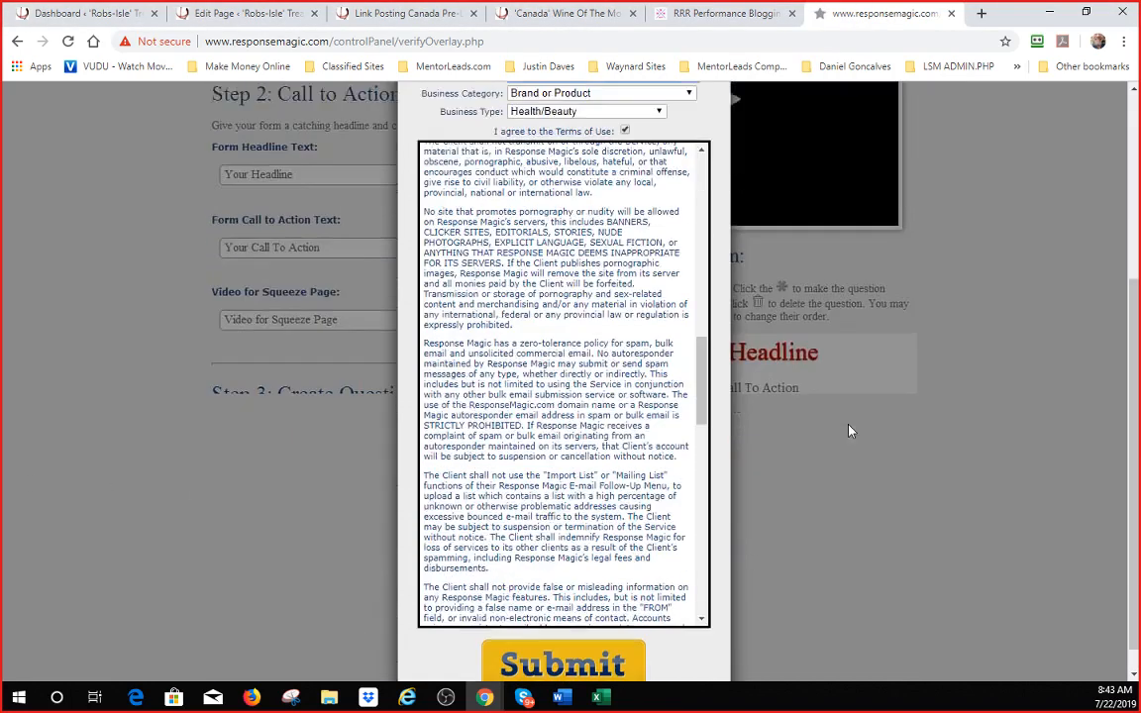
click(548, 634)
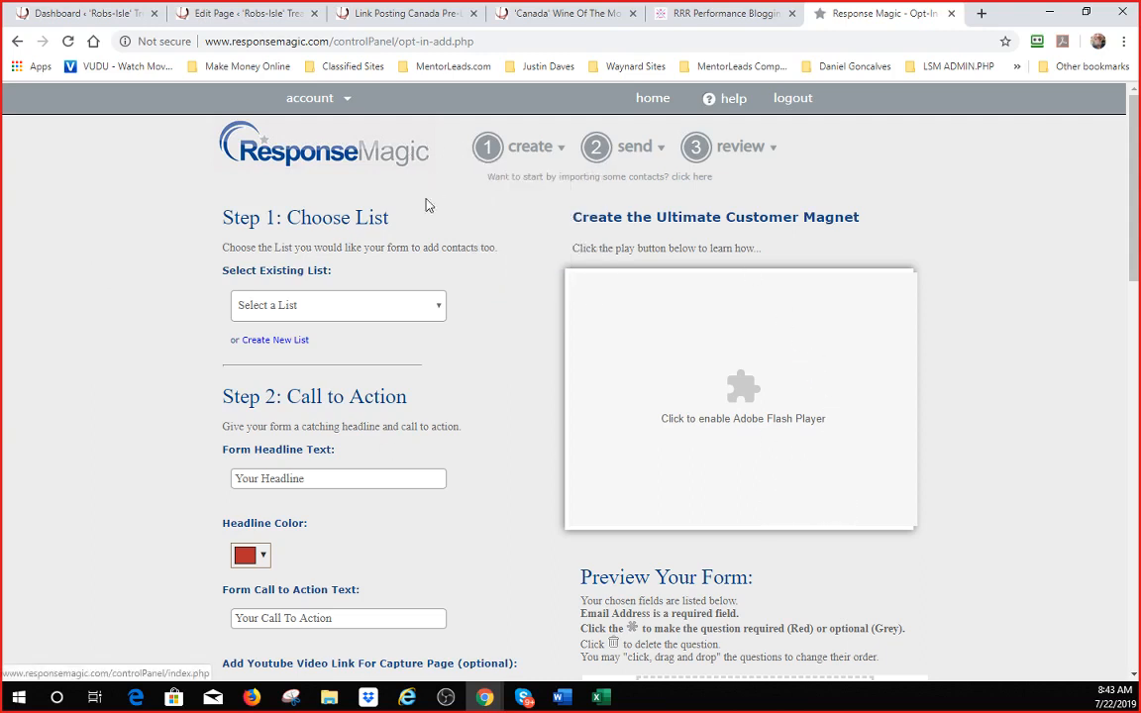
- Choose Email List from the create menu in the top navigation
mouse_move(539, 154)
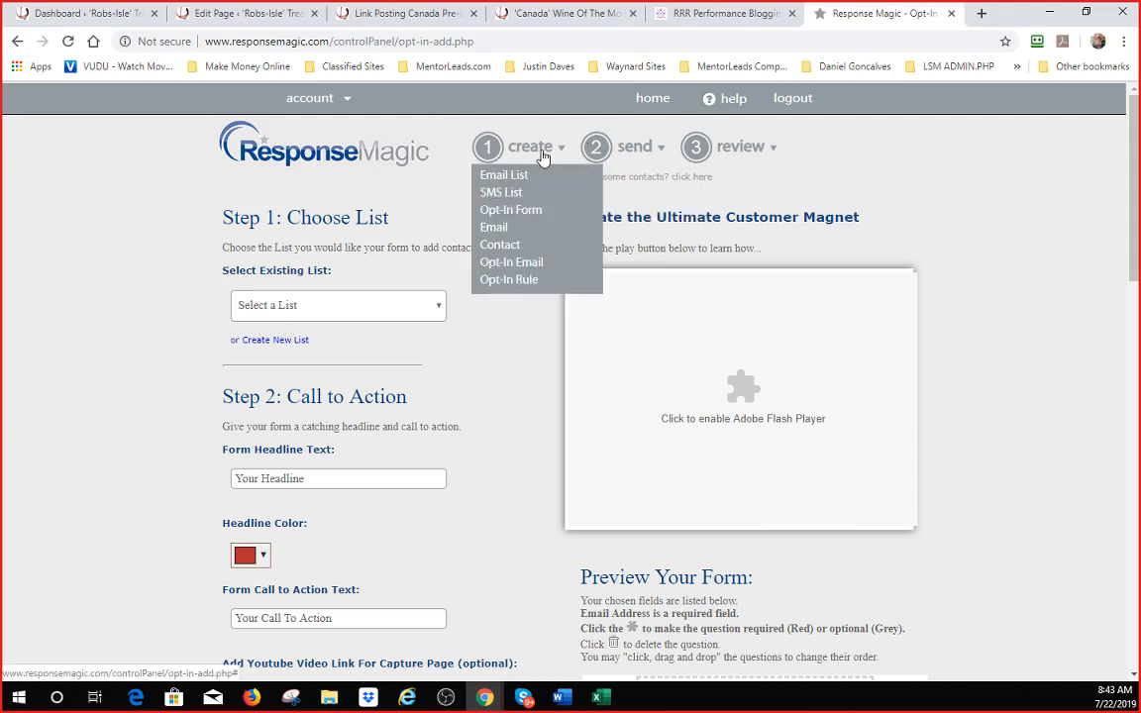
click(507, 178)
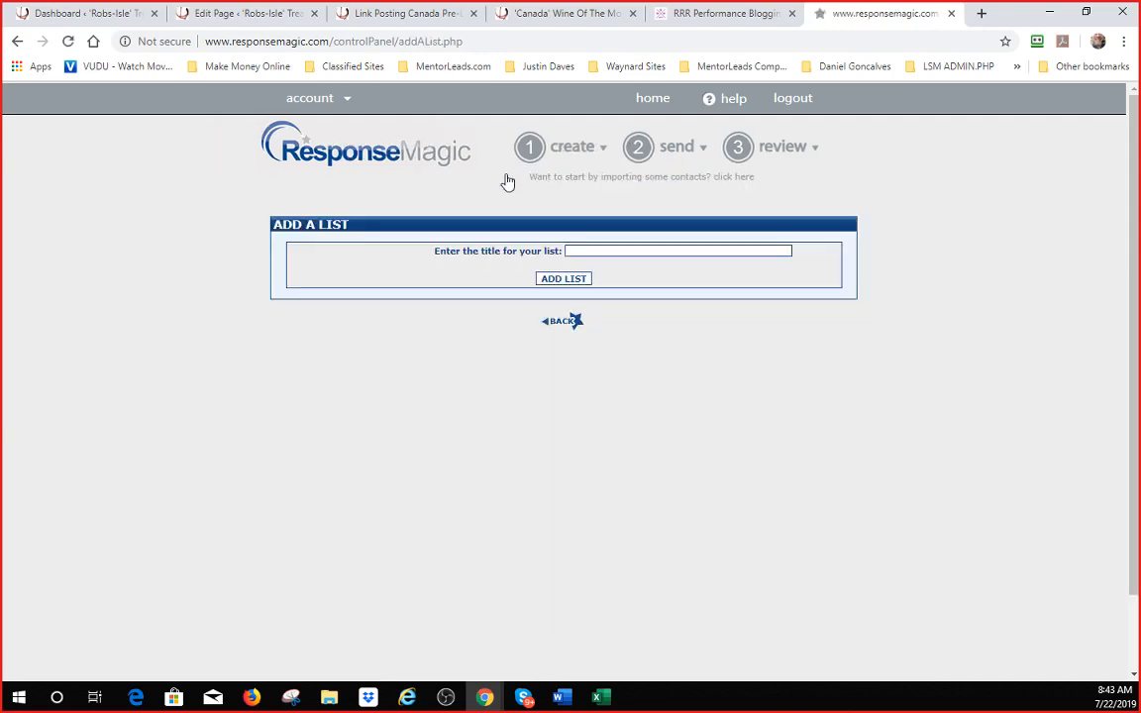
- Title the new list 'Main List for 1q06.com' and add it
click(685, 252)
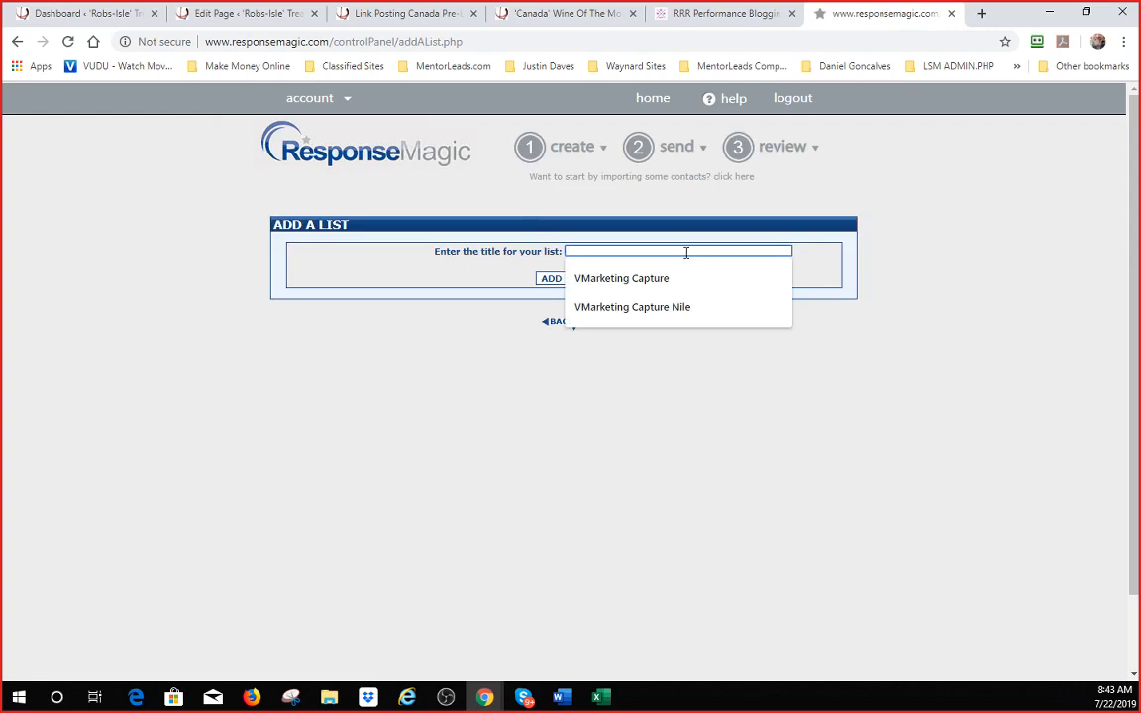
text(Main List for 1q)
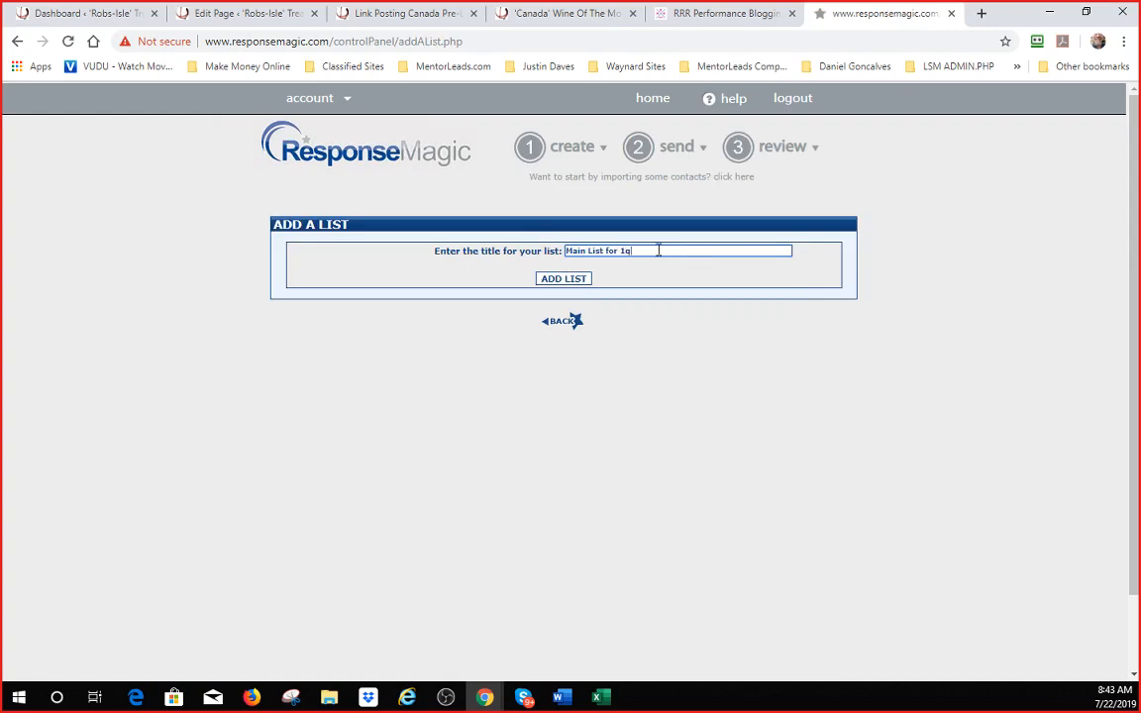
text(.com)
click(562, 279)
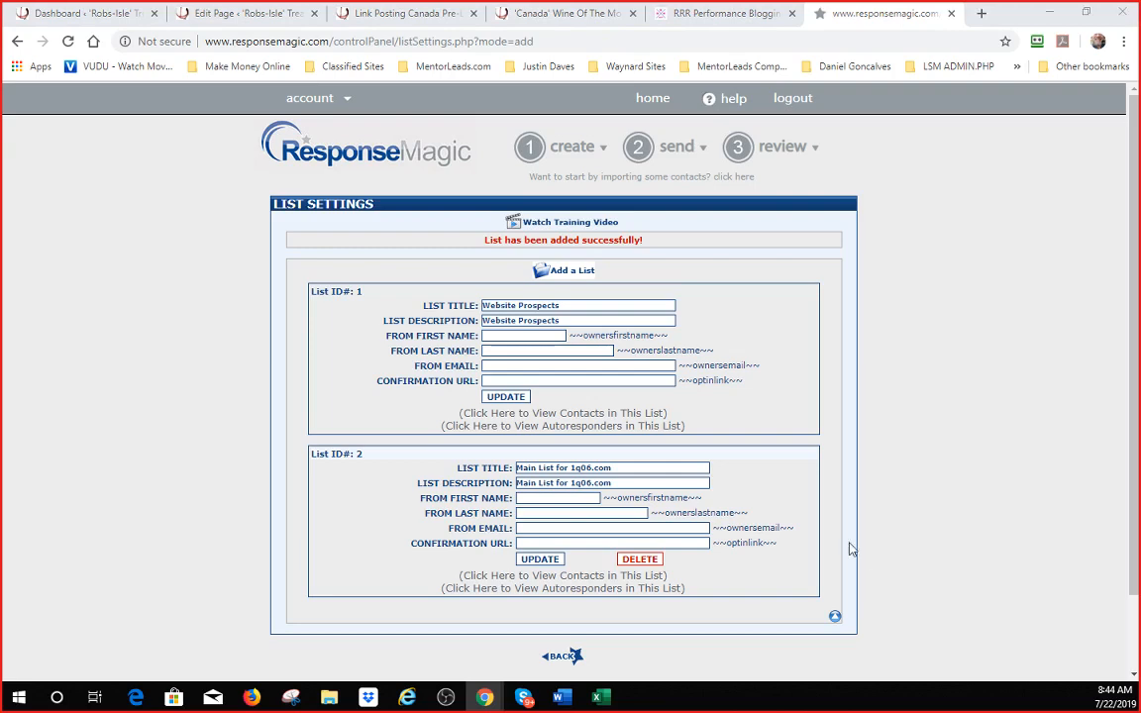
- Pick the saved sender e-mail from autofill and enter the sender's first and last name for List 2
click(576, 527)
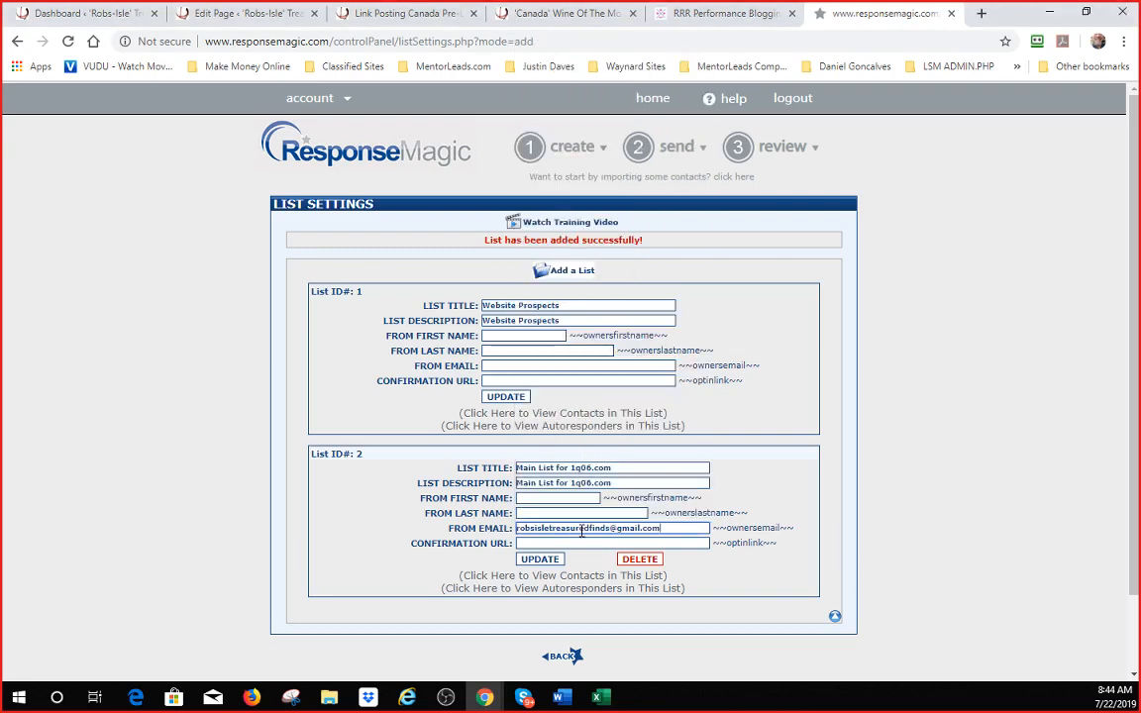
click(575, 543)
click(539, 498)
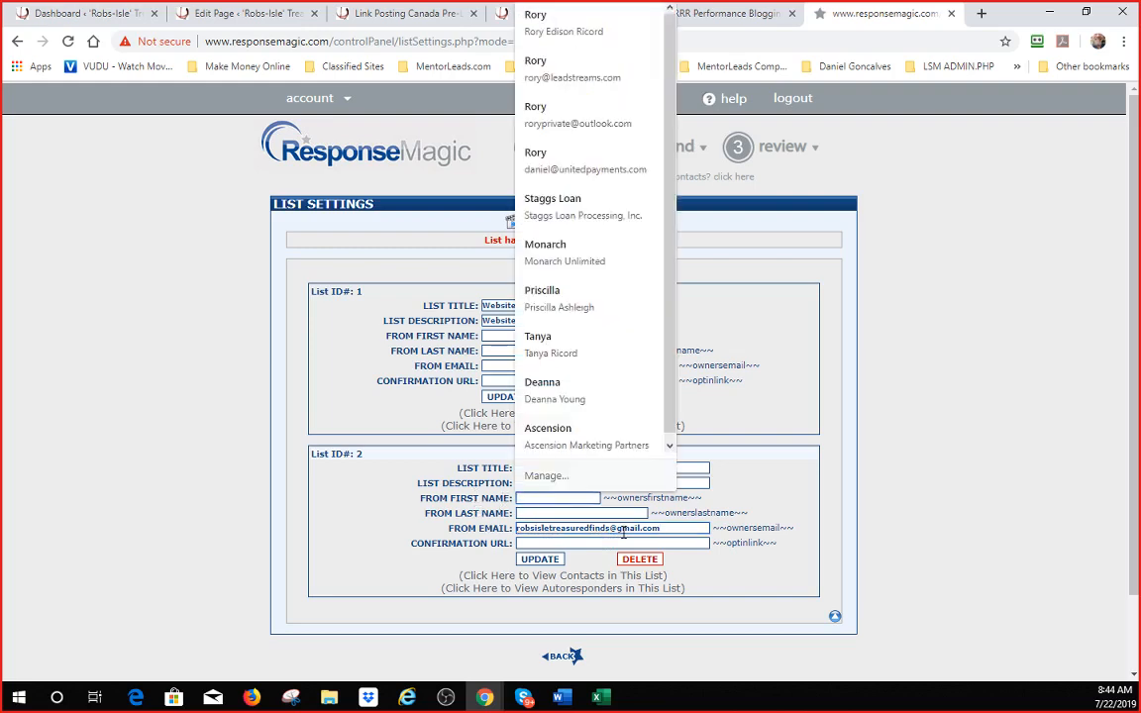
key(Tab)
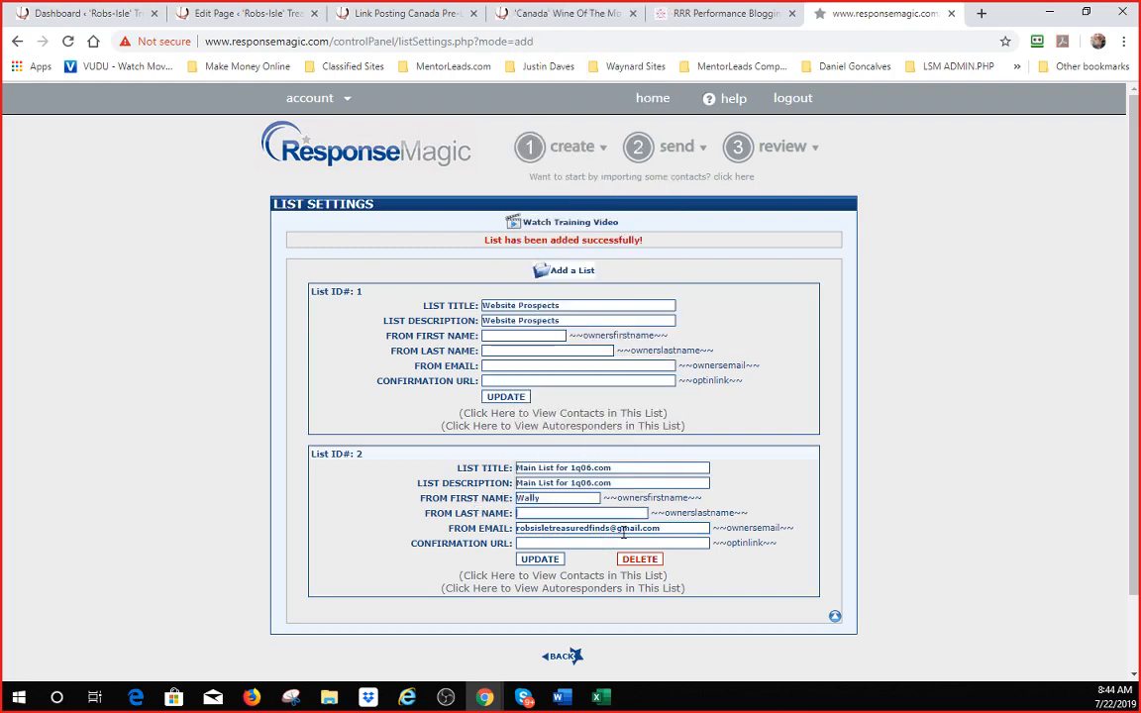
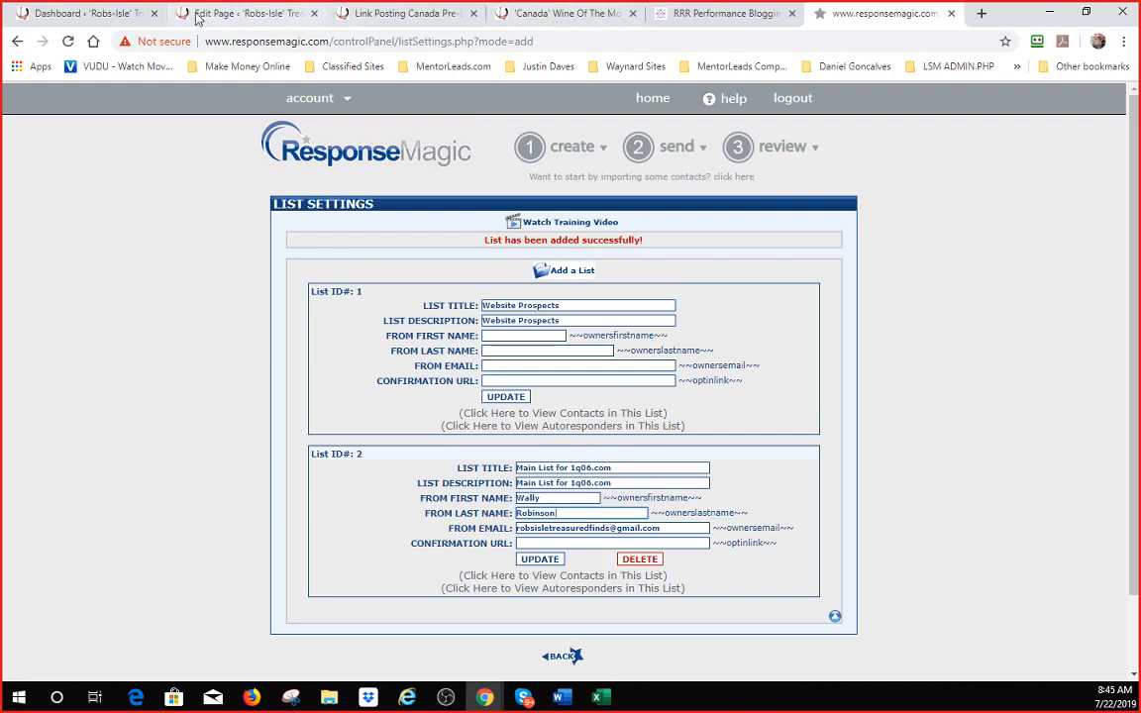
click(66, 12)
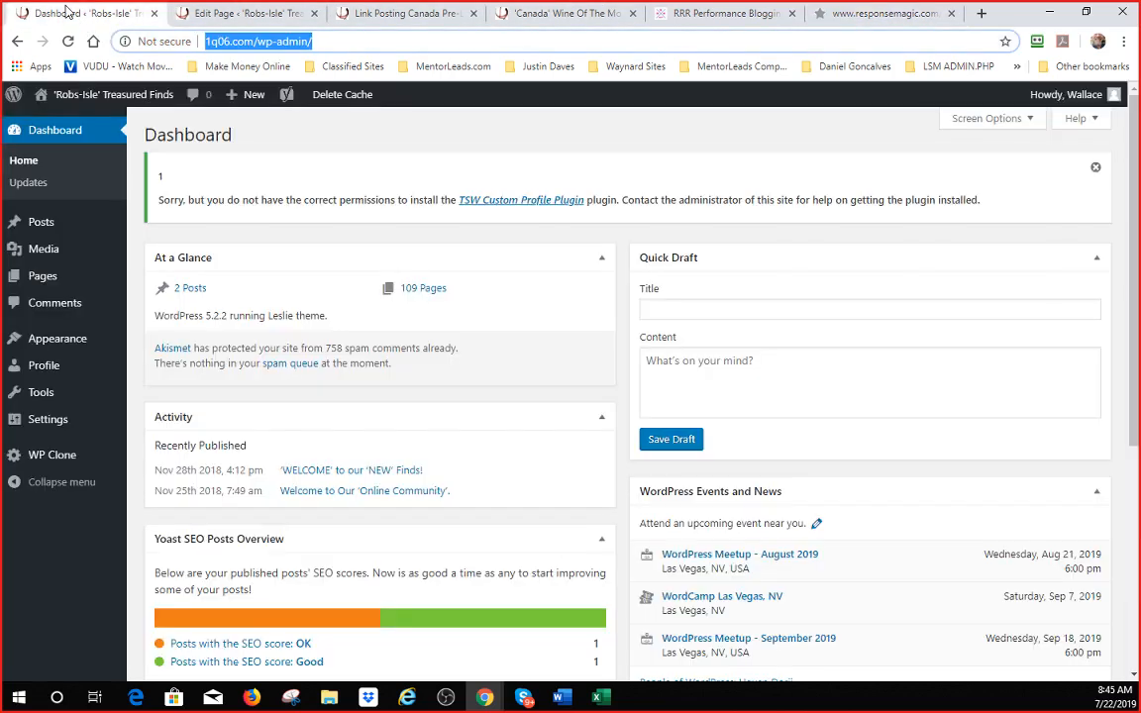
- Search the 1q06.com WordPress pages for 'thank you'
click(253, 41)
click(42, 280)
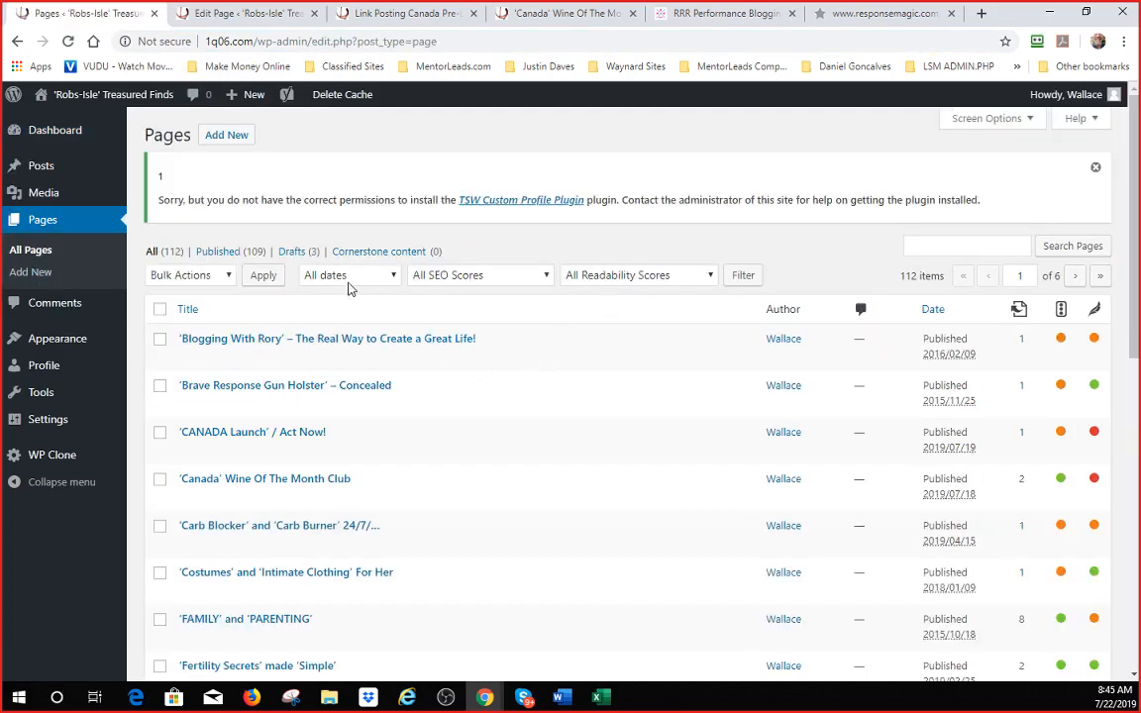
click(993, 247)
text(thank you)
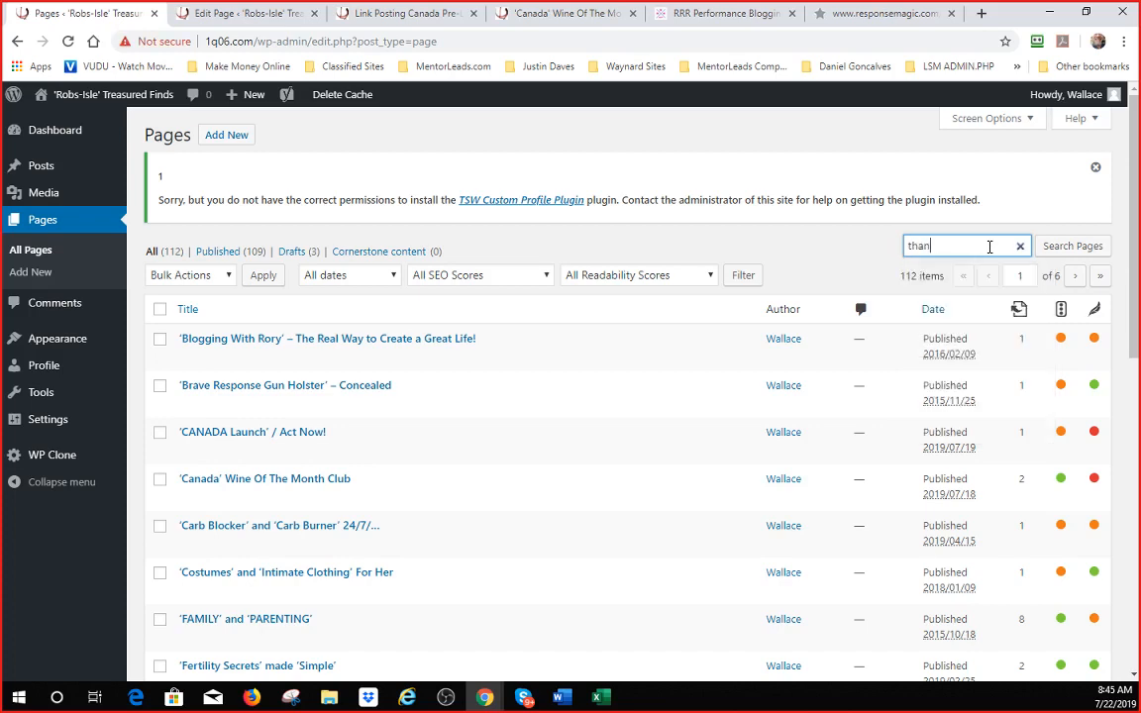
key(Return)
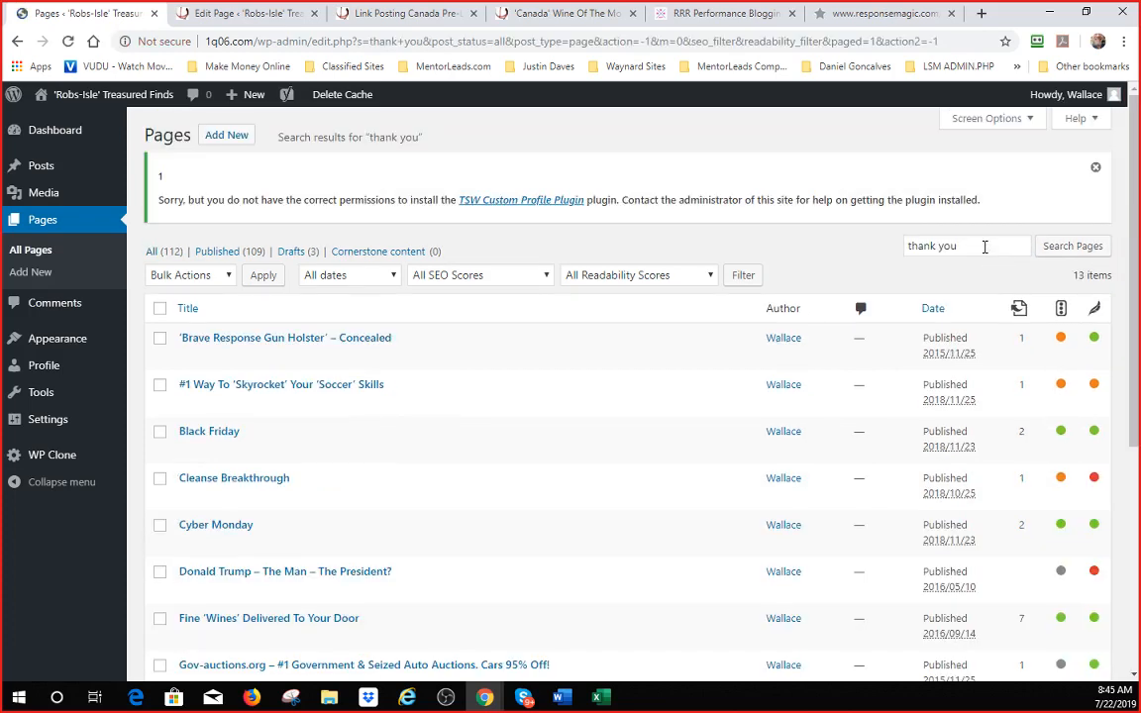
scroll(641, 435, down, 3)
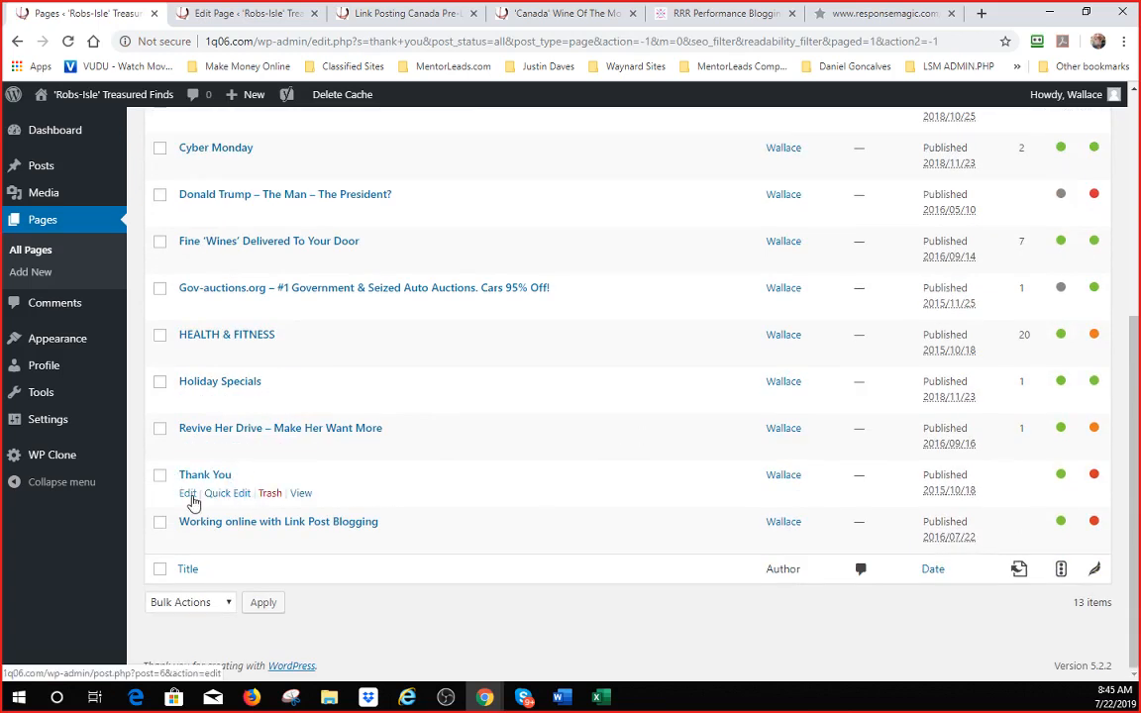
- Preview the Thank You page, select its 1q06.com/thank-you address, and return to Response Magic
click(191, 497)
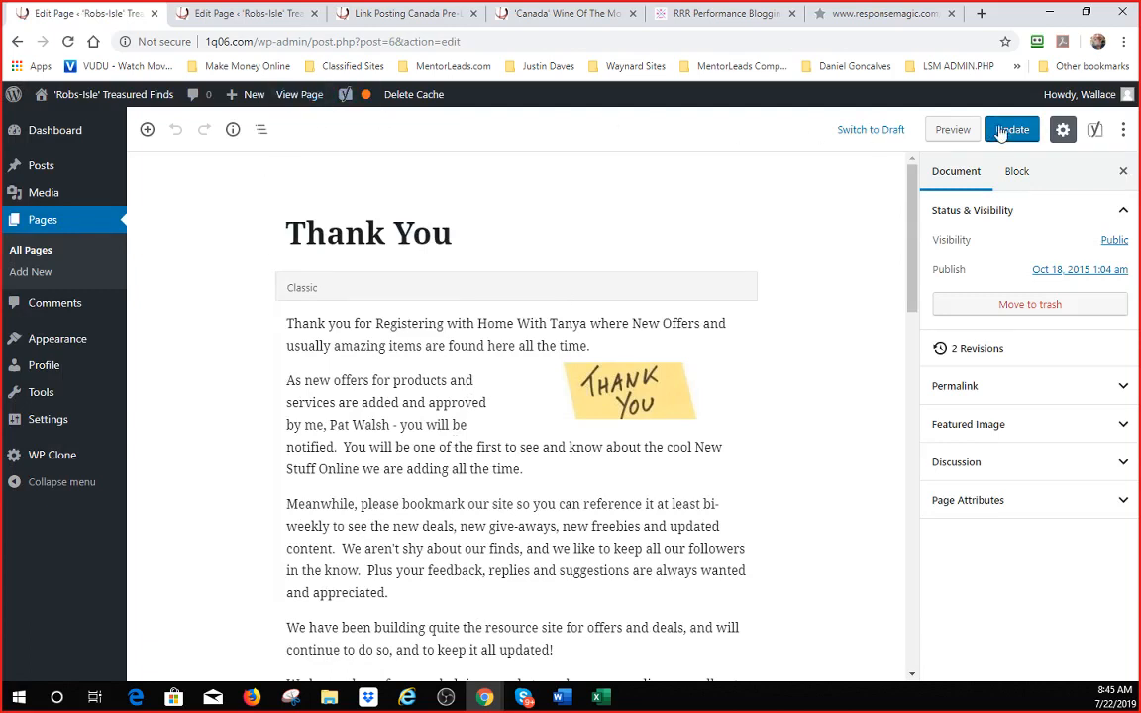
click(950, 131)
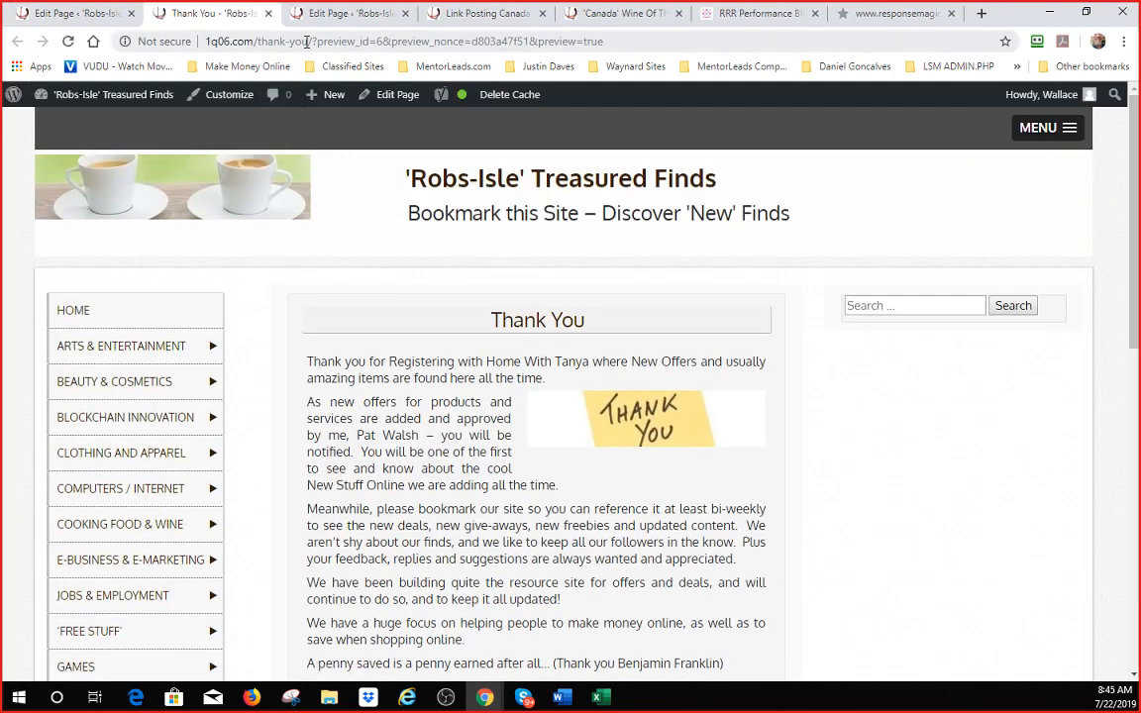
drag(311, 41, 198, 49)
key(ctrl+c)
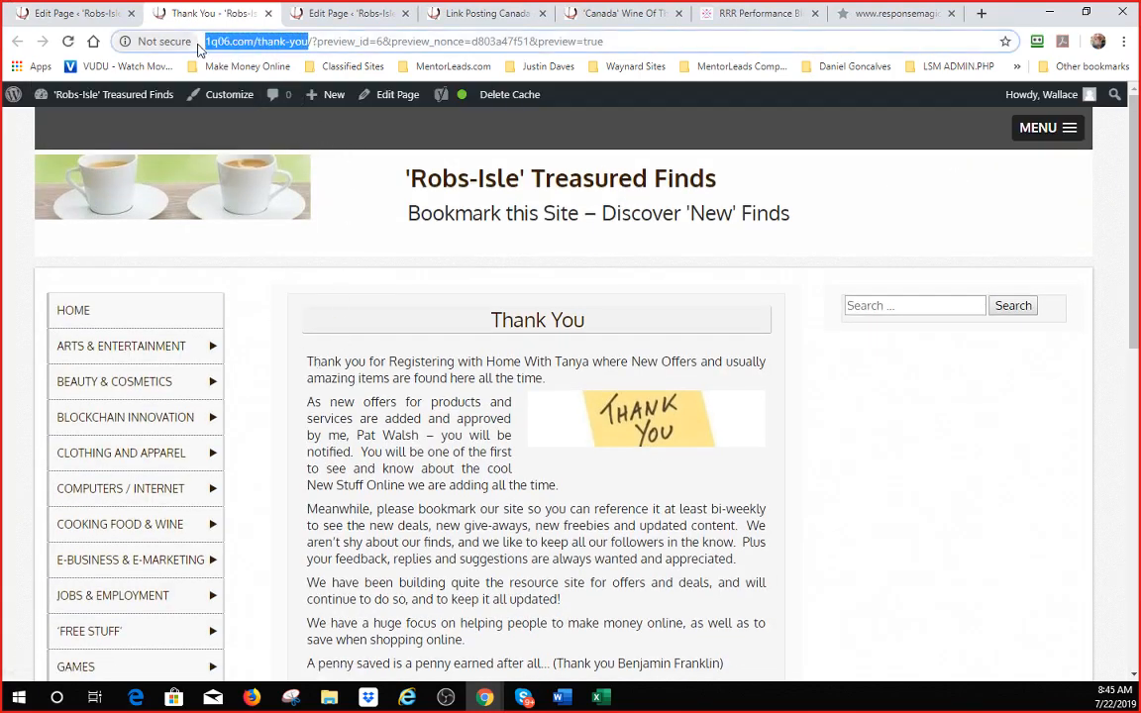
click(891, 13)
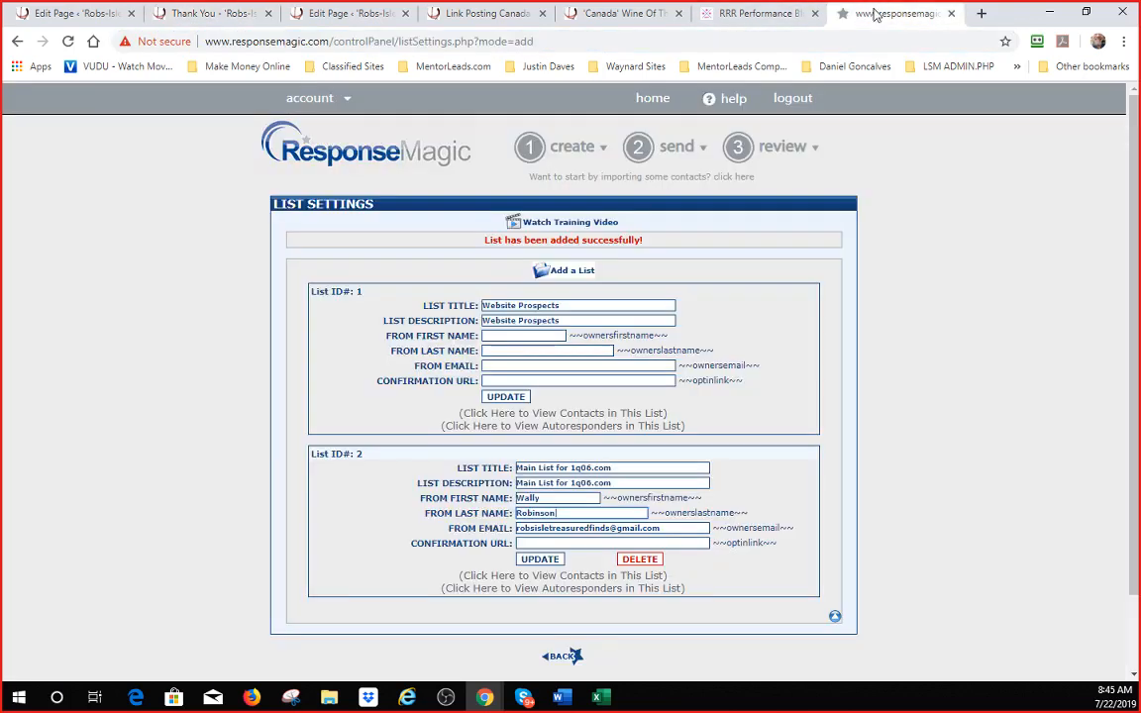
click(547, 543)
key(ctrl+v)
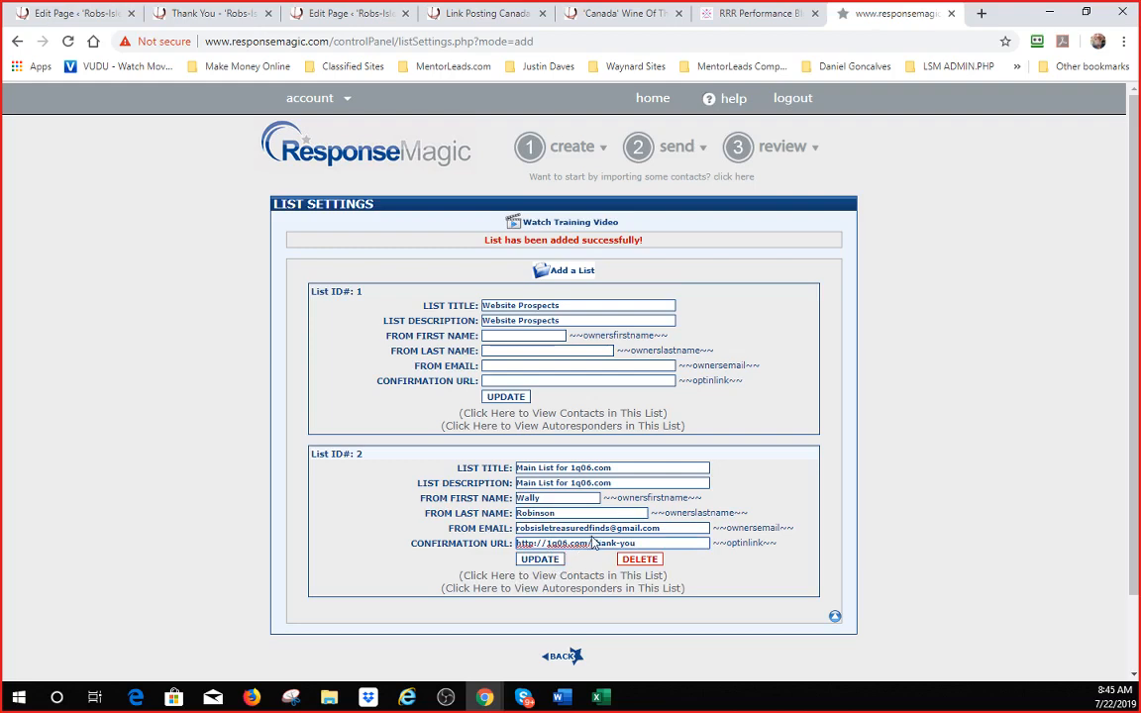
click(540, 560)
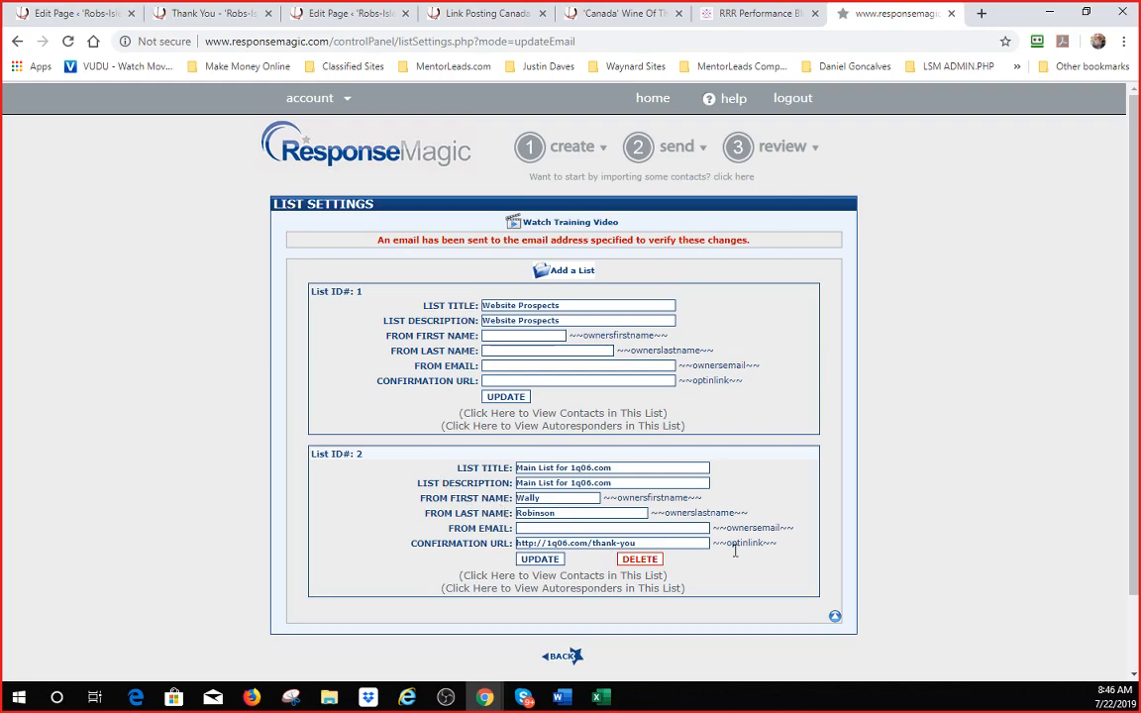
click(69, 10)
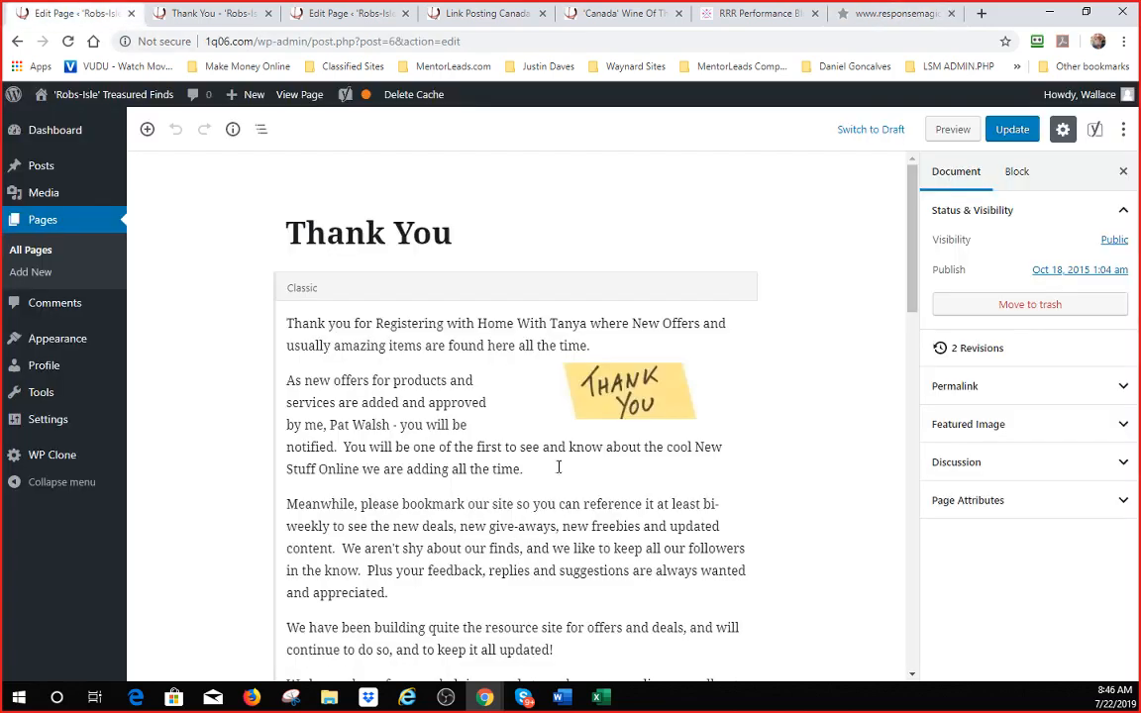
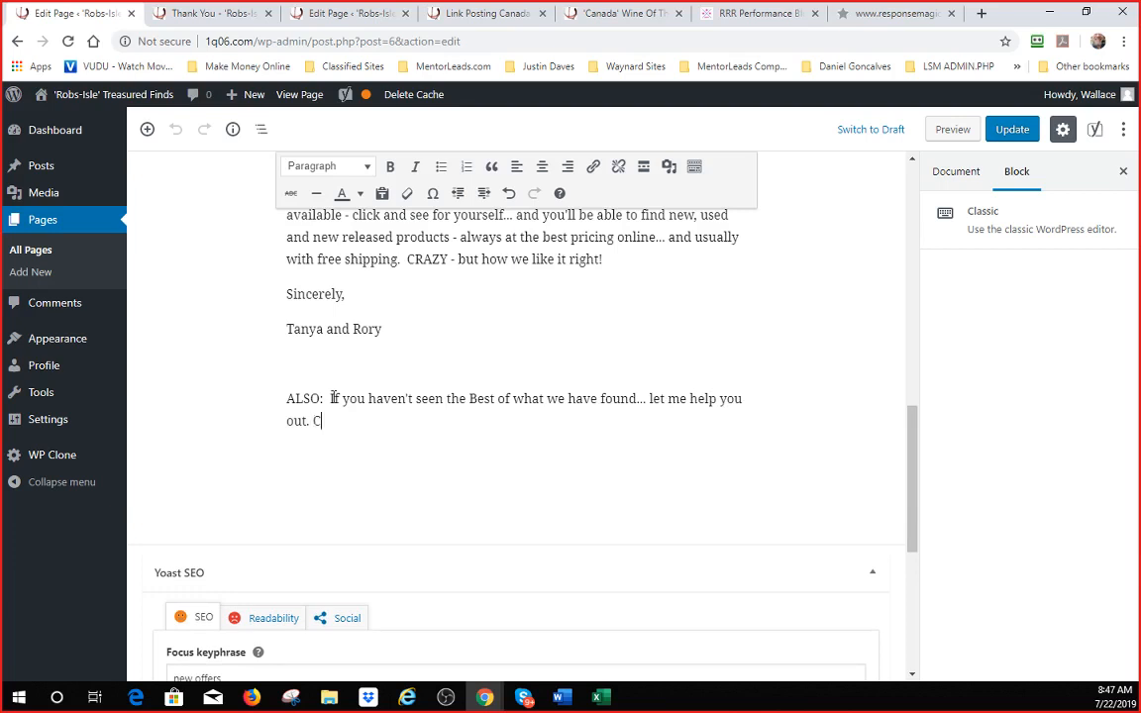
- Complete the postscript with 'Check out this, and then check out this next.' and add 'And if you want more fun... GO HERE'
text(heck out this, and then ch)
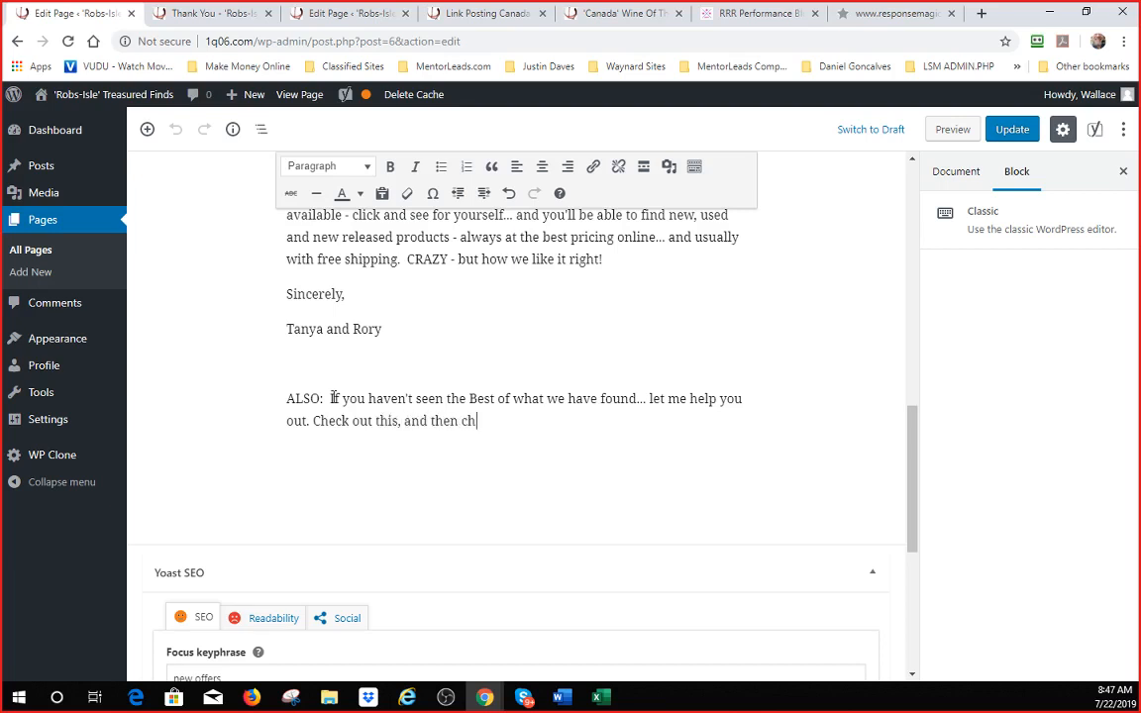
text(eck out this ne)
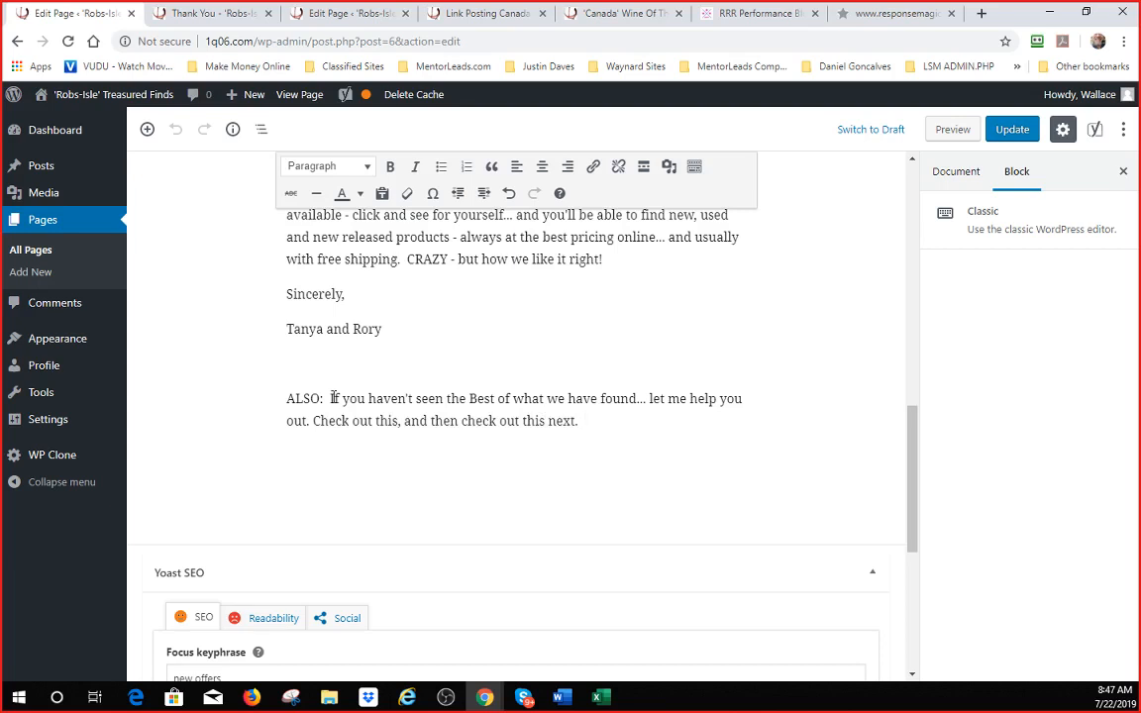
text(xt.)
key(Return)
text(A)
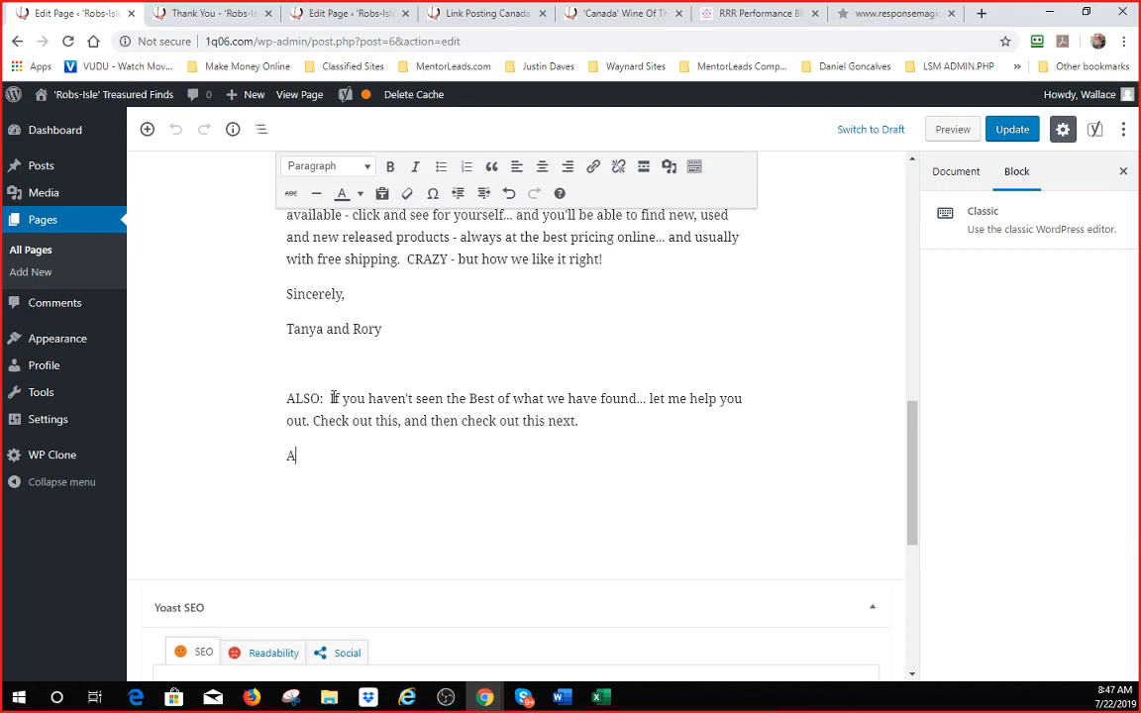
text(nd if you want more)
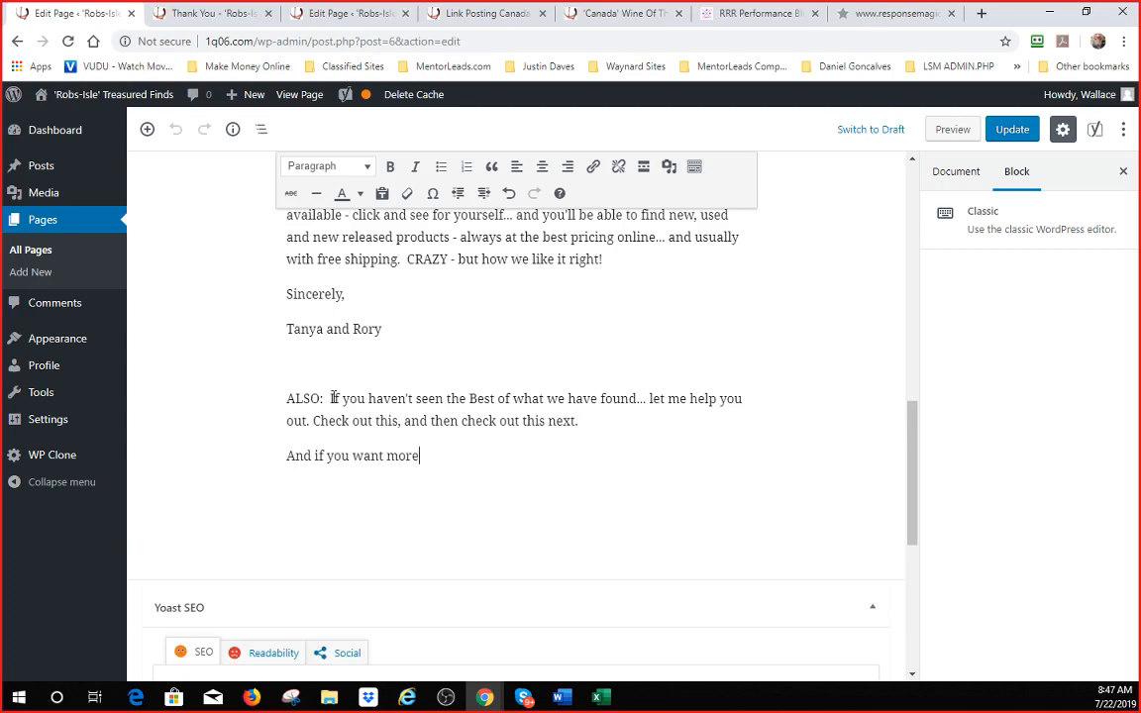
text( fun... GO HERE!)
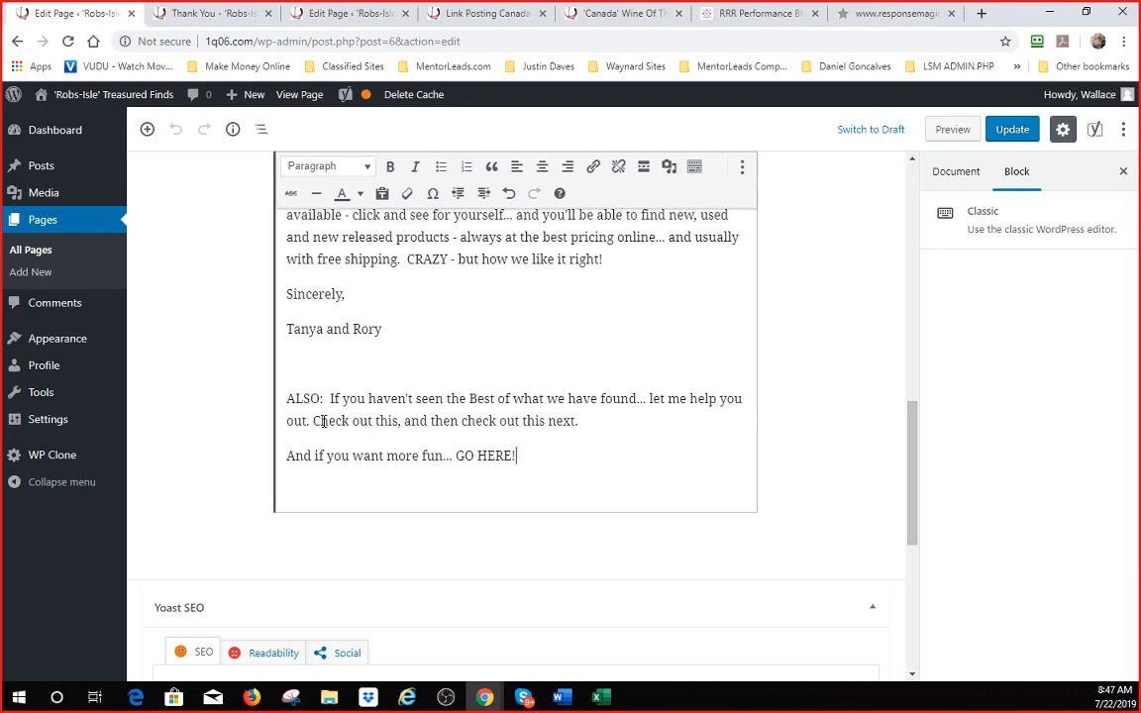
- Link 'Check out this' to The Magic of 'WINE' page, opening in a new tab
drag(314, 421, 399, 420)
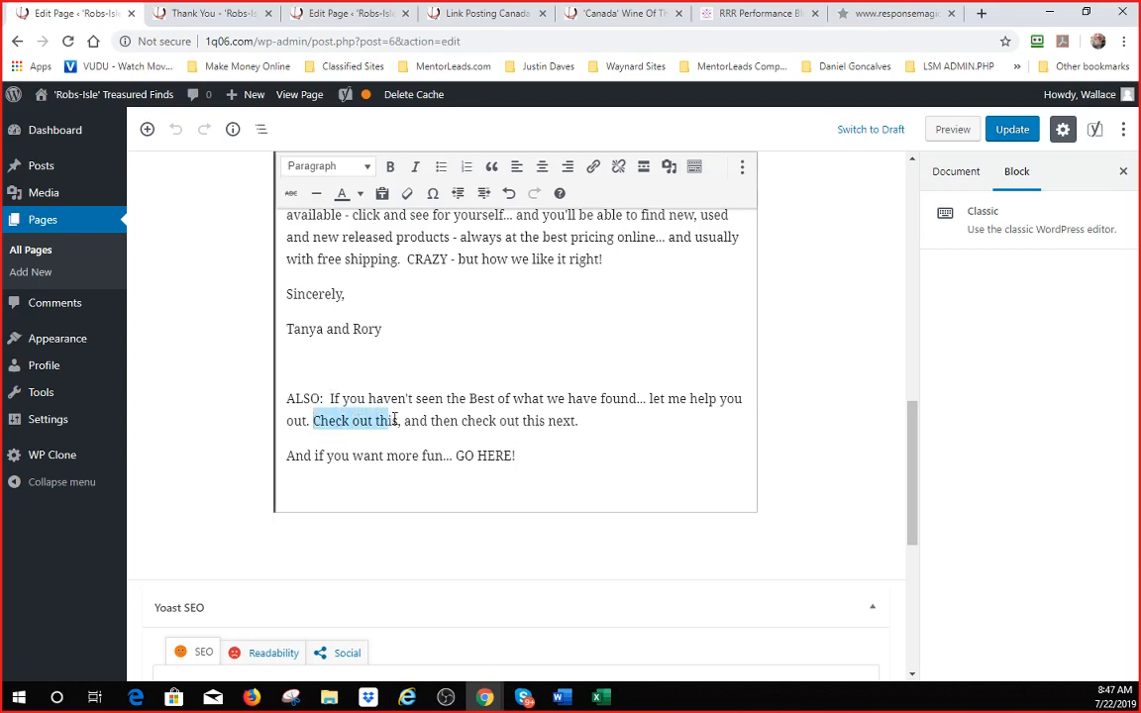
click(597, 169)
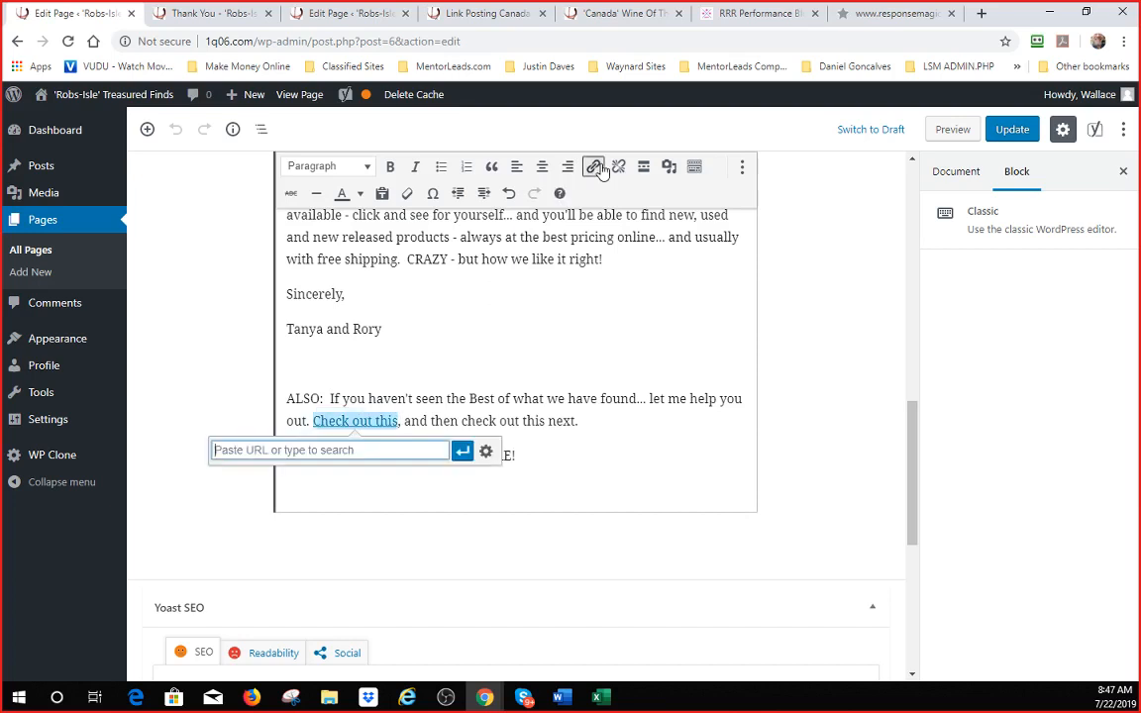
click(486, 452)
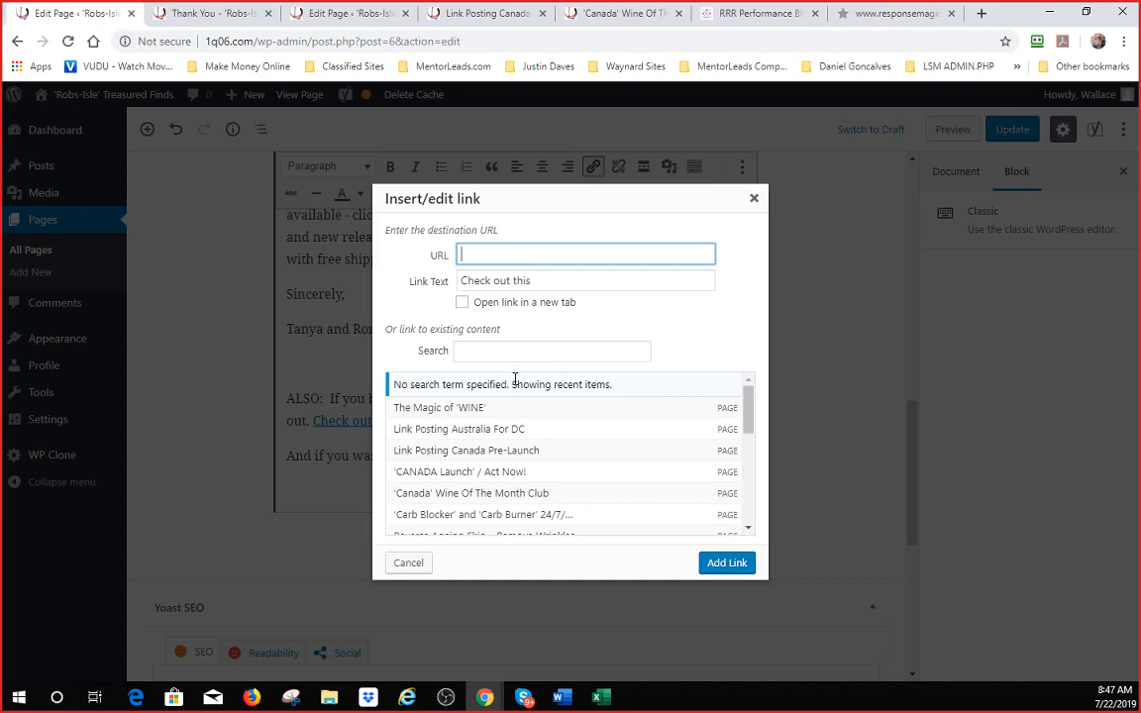
click(461, 411)
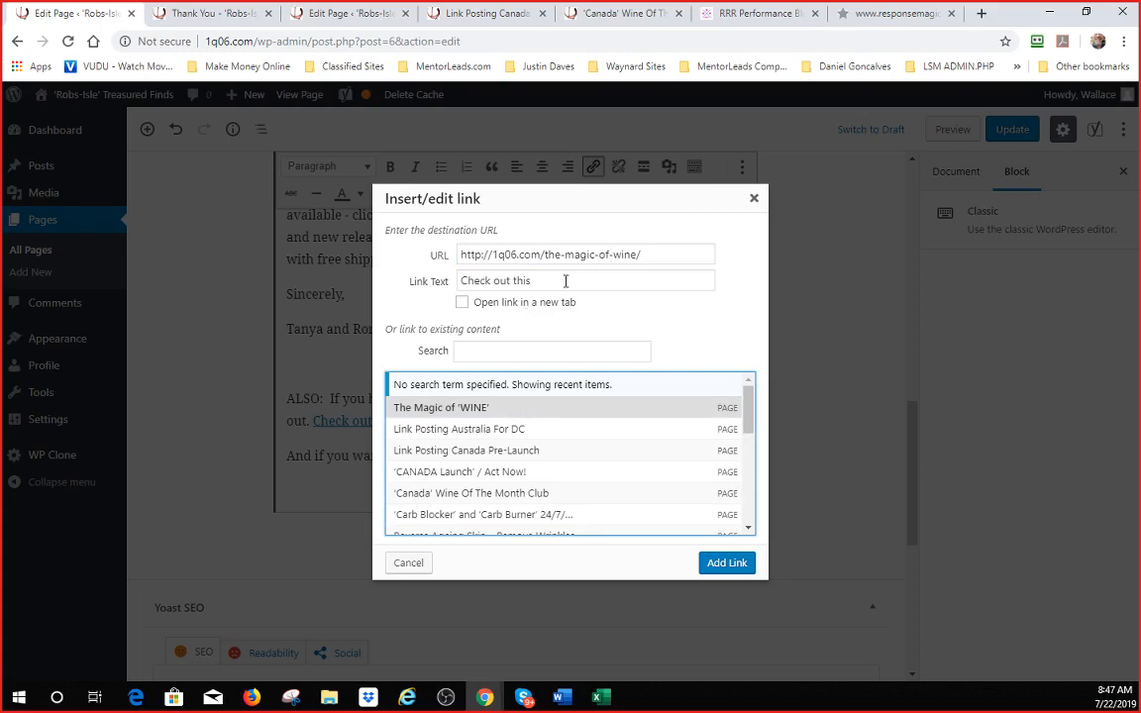
click(462, 303)
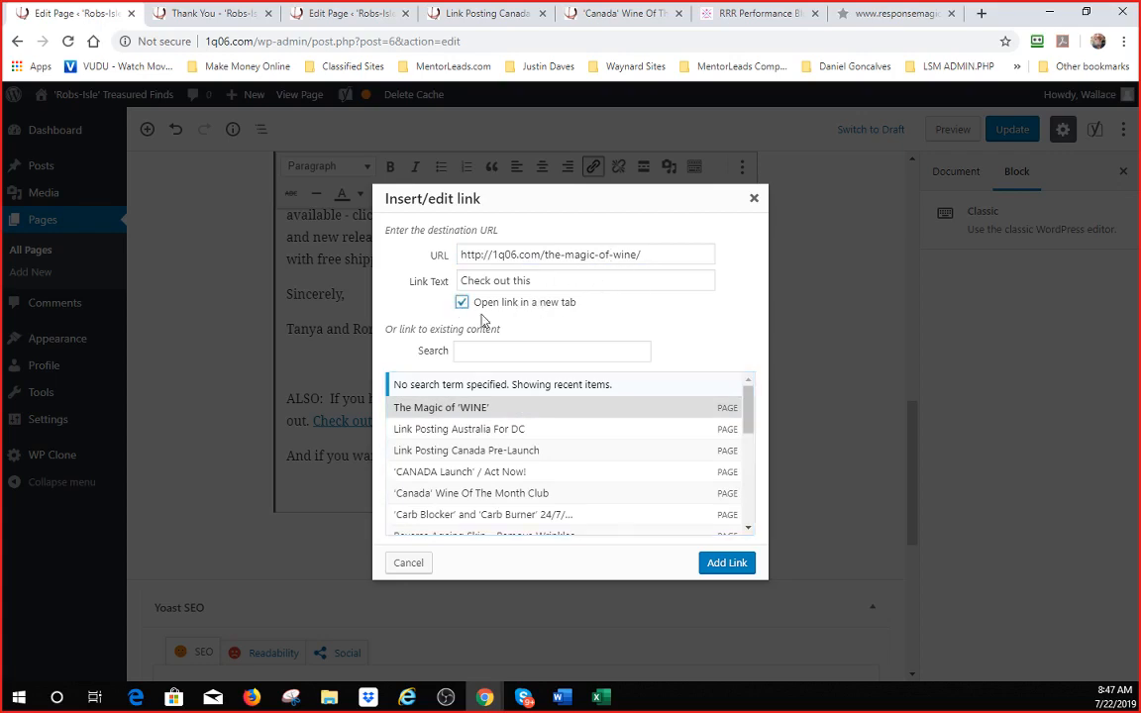
click(715, 562)
scroll(659, 511, down, 15)
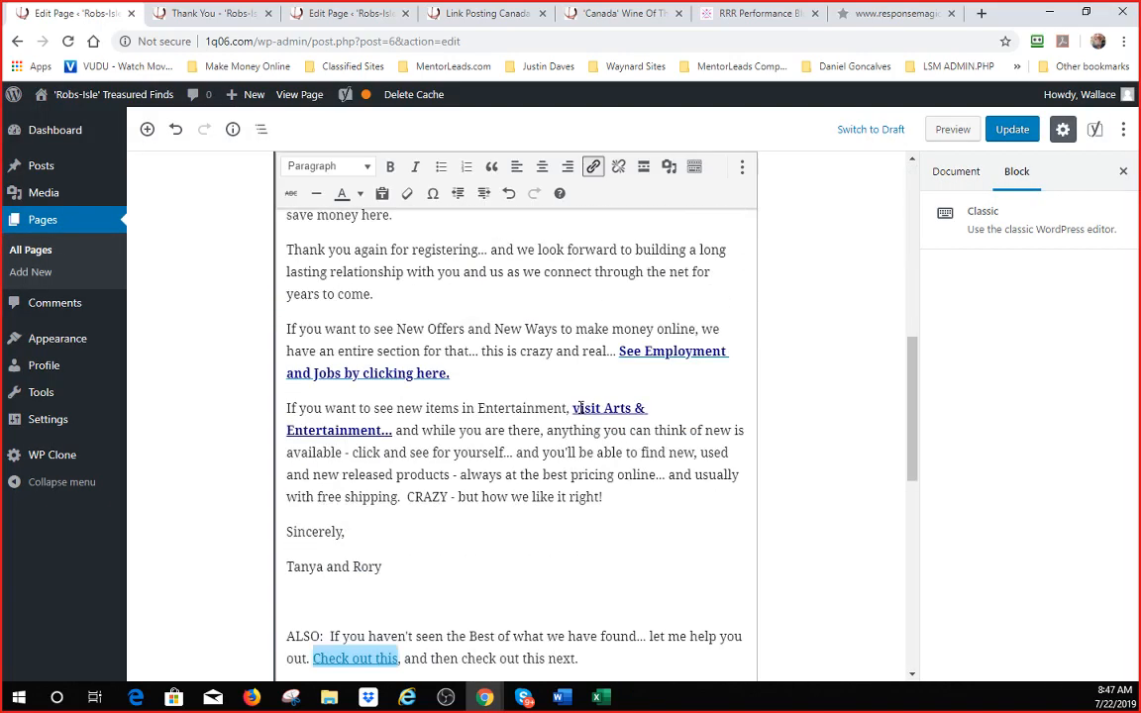
scroll(580, 413, up, 2)
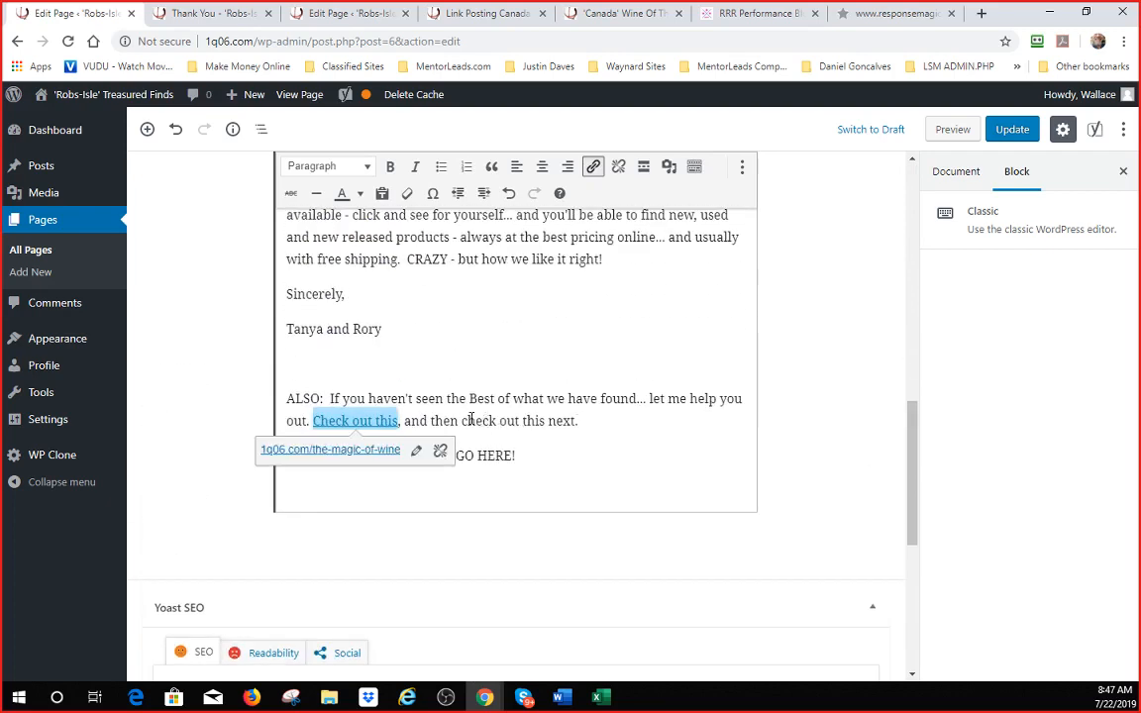
- Make the 'Check out this' link navy and bold
drag(462, 420, 576, 420)
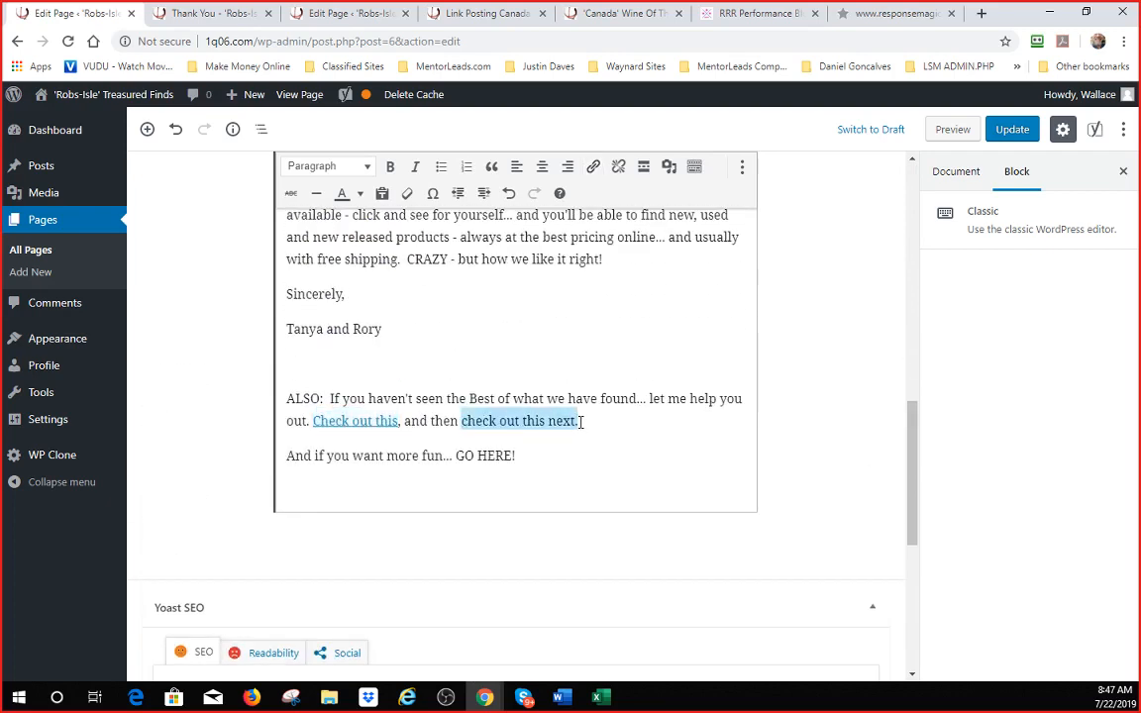
drag(313, 420, 398, 420)
click(359, 196)
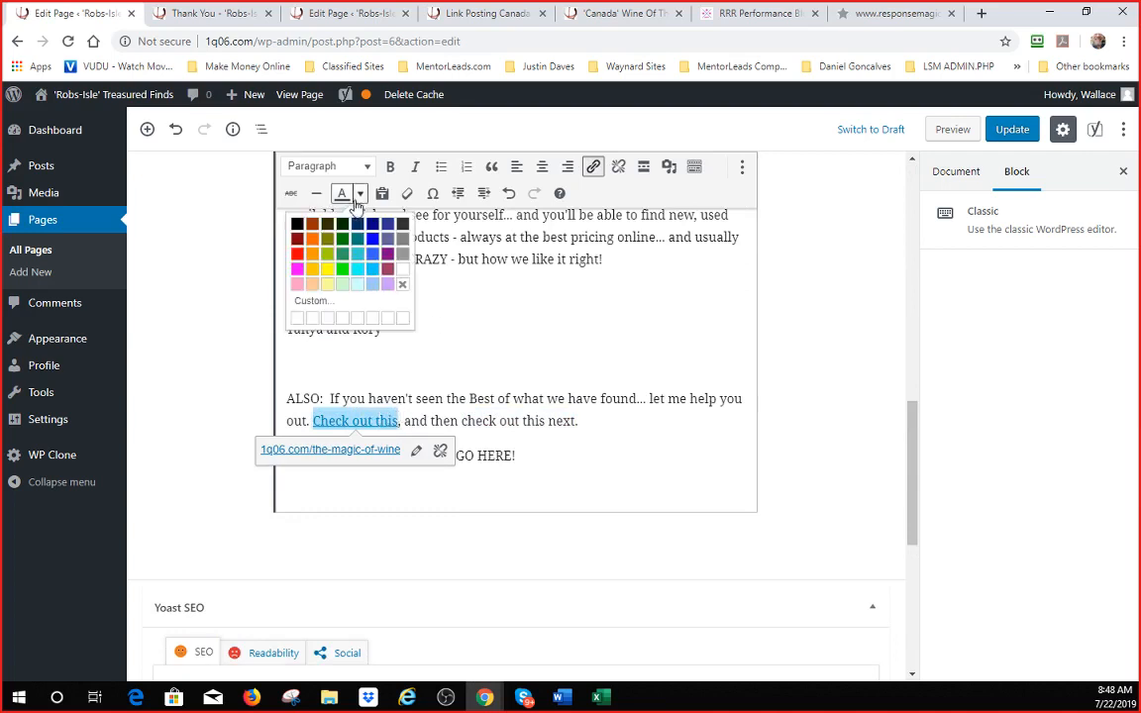
click(375, 224)
click(390, 167)
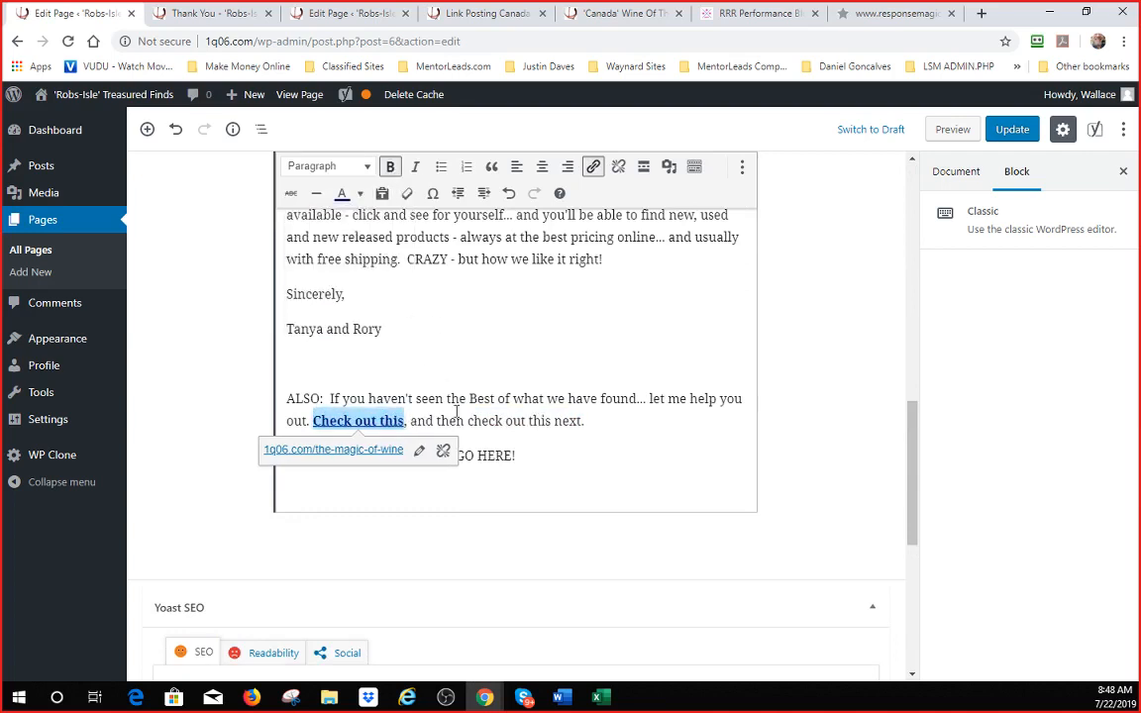
drag(468, 421, 584, 426)
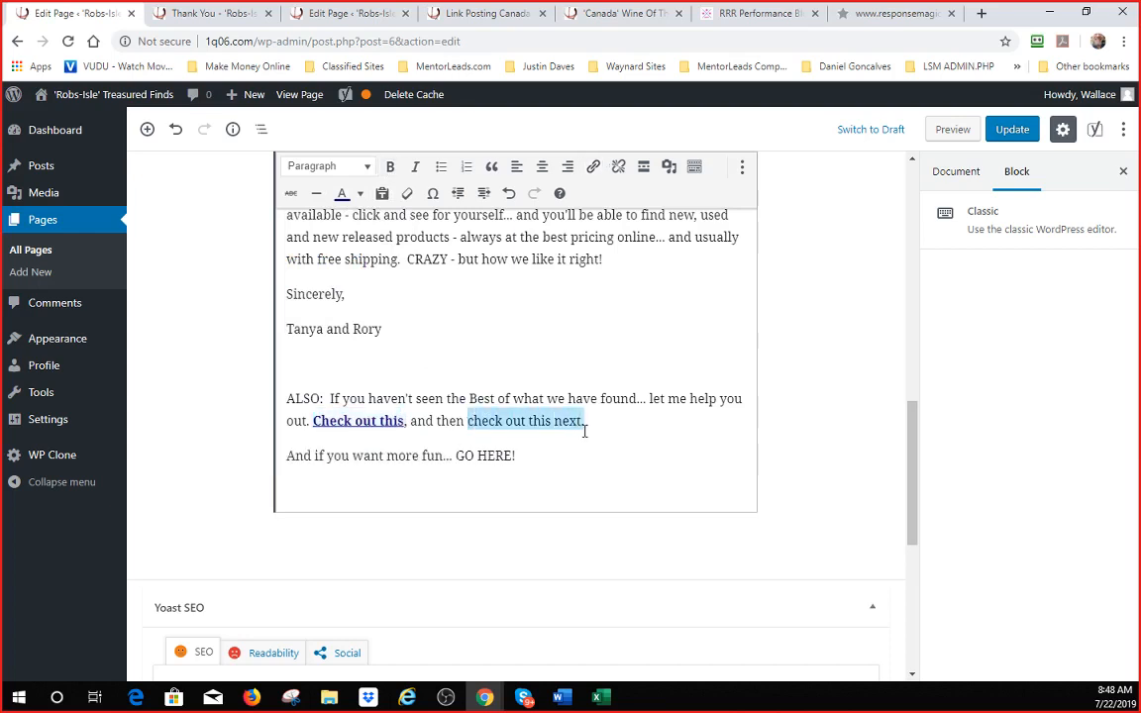
- Link 'check out this next.' to the COFFEE page (1q06.com/coffee) in a new tab and make it bold
click(594, 167)
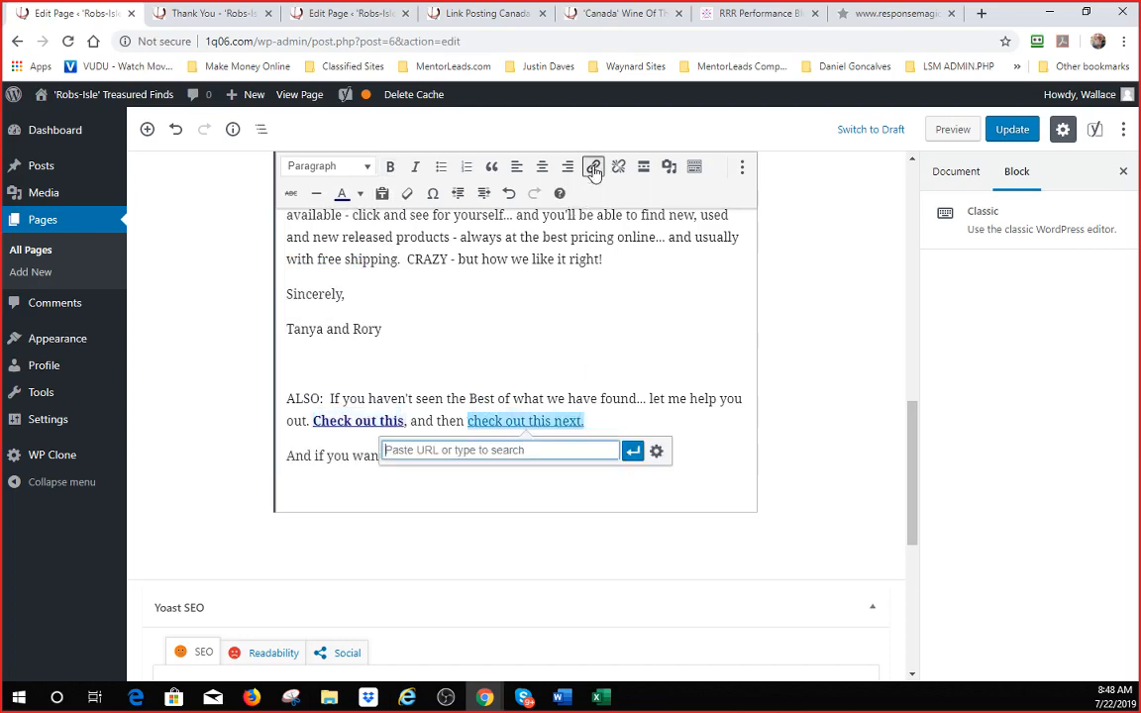
click(655, 451)
click(511, 352)
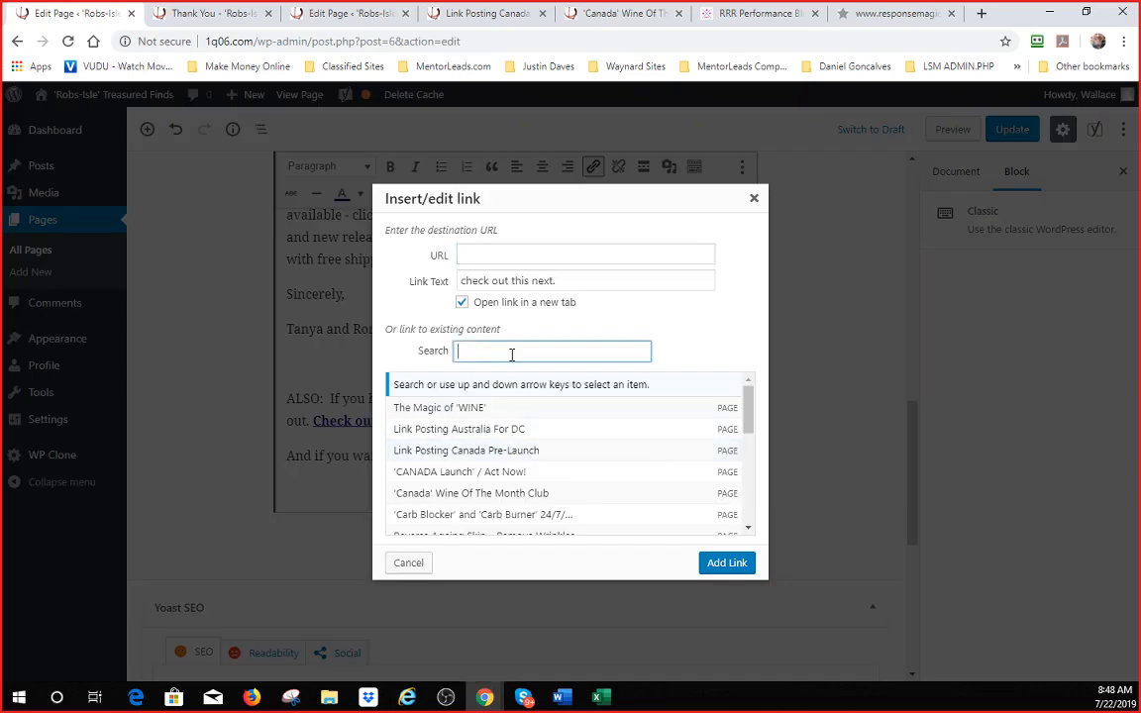
text(coffee)
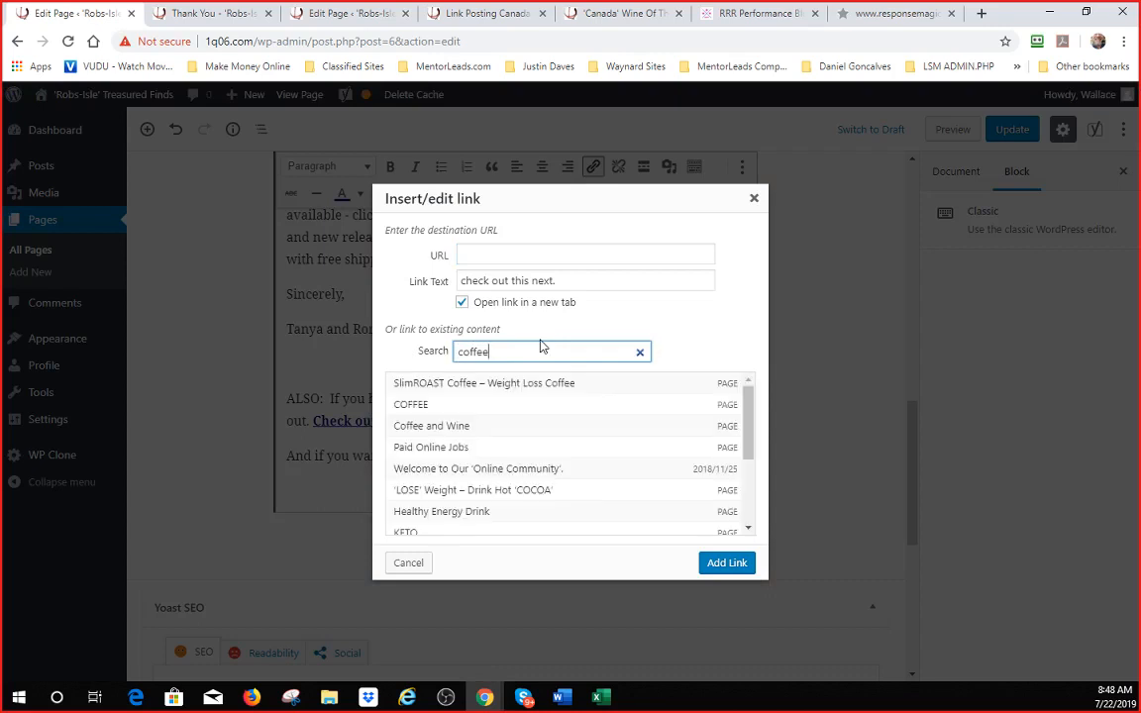
click(460, 413)
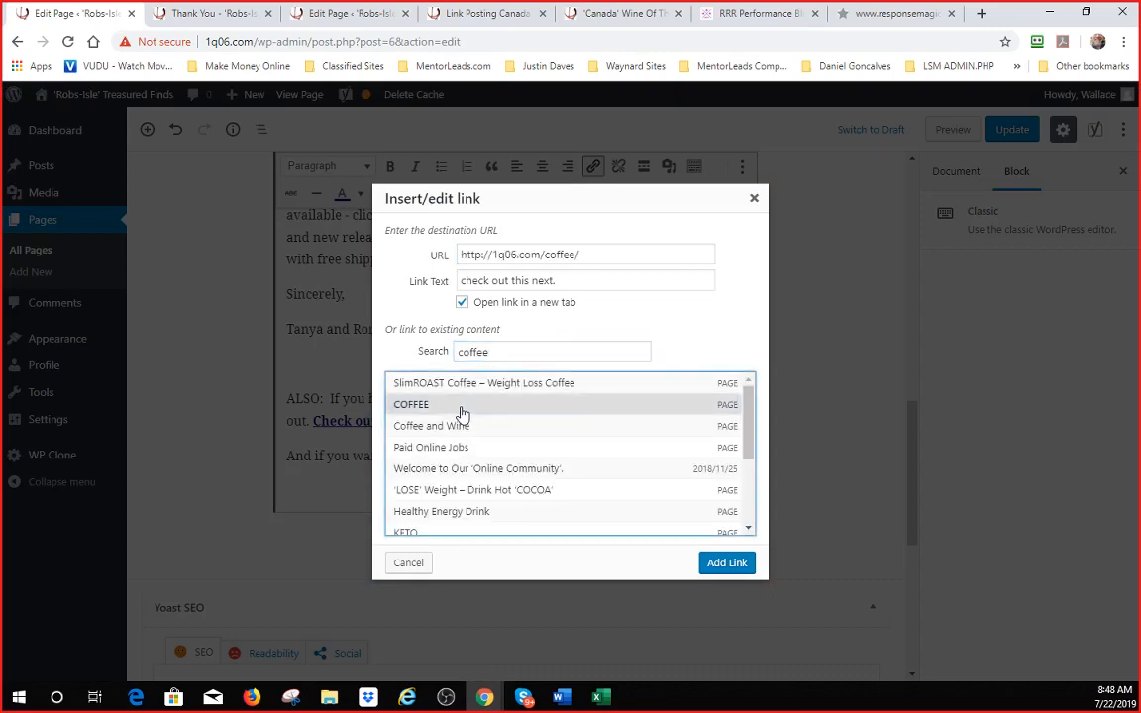
click(726, 563)
scroll(517, 406, down, 15)
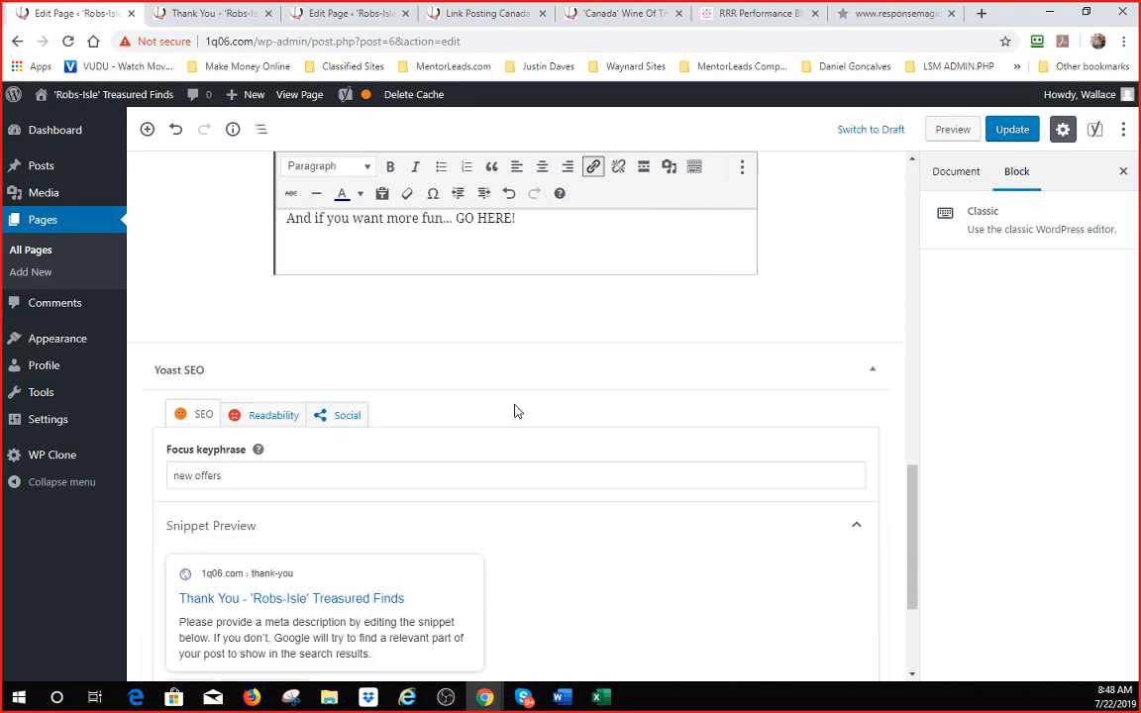
scroll(514, 411, up, 4)
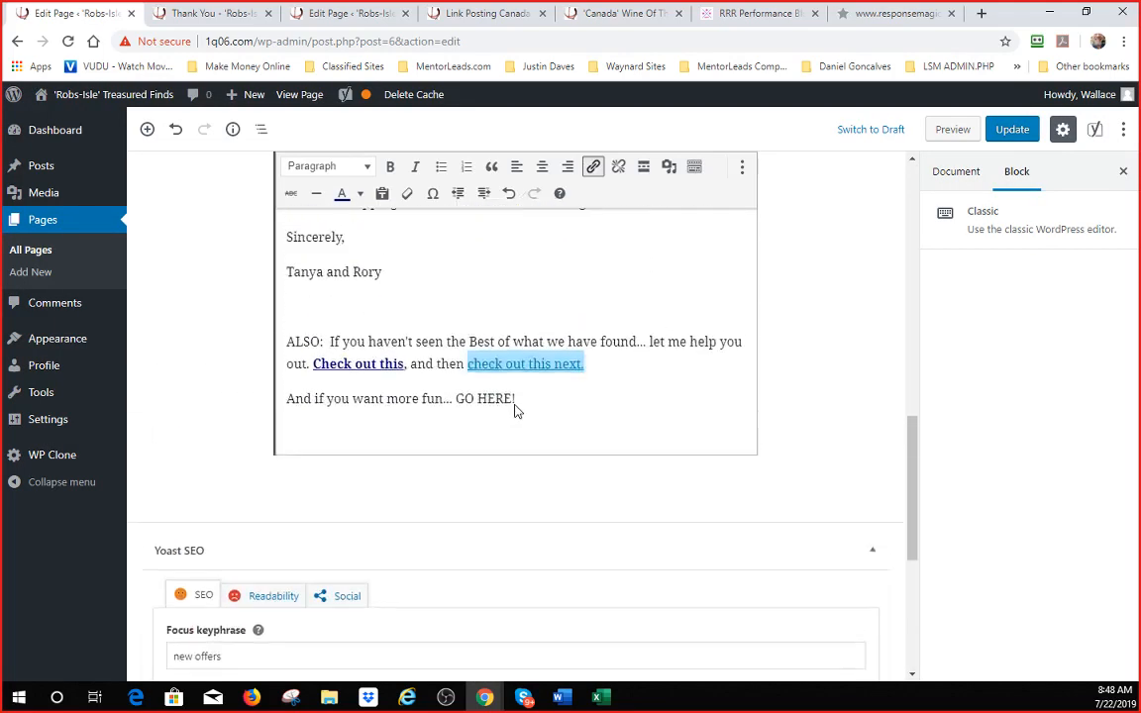
click(390, 168)
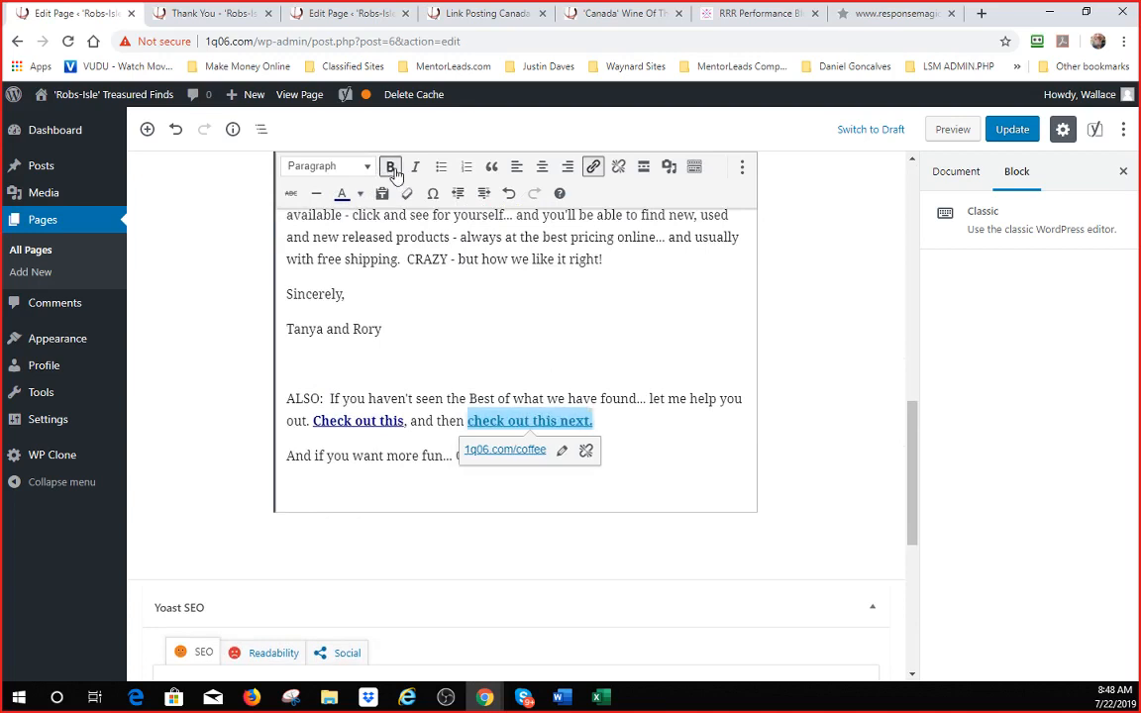
click(329, 476)
- Link 'GO HERE!' to the Working online with Link Post Blogging page and make it bold
drag(513, 455, 459, 454)
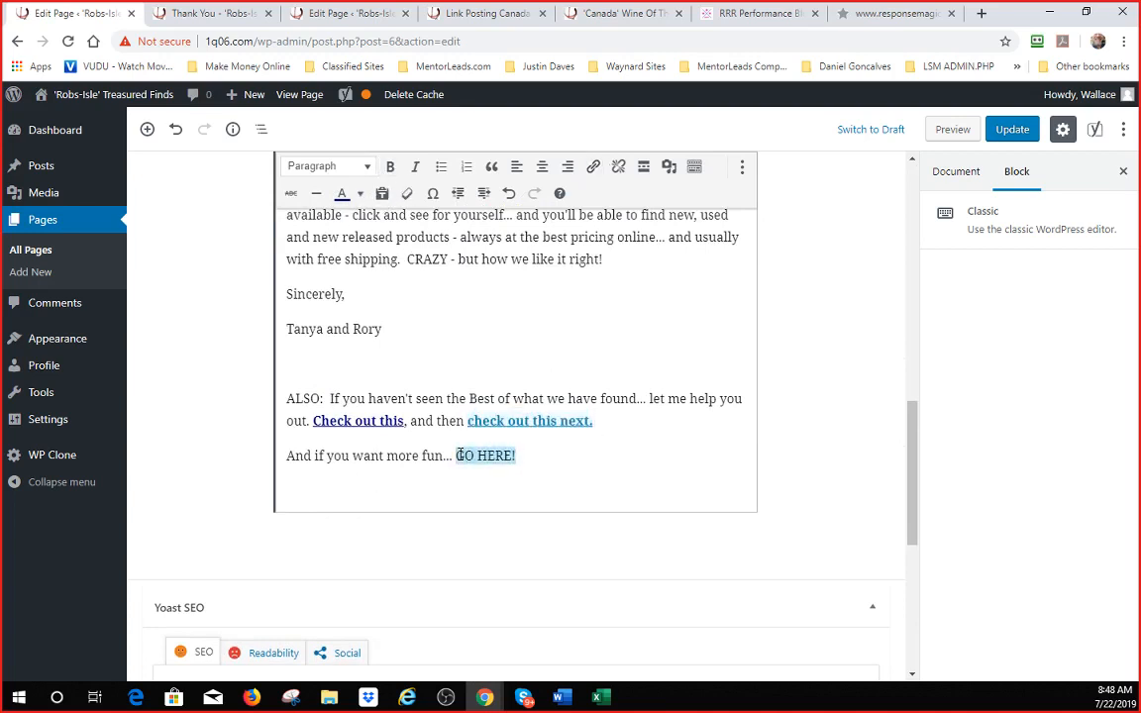
click(593, 166)
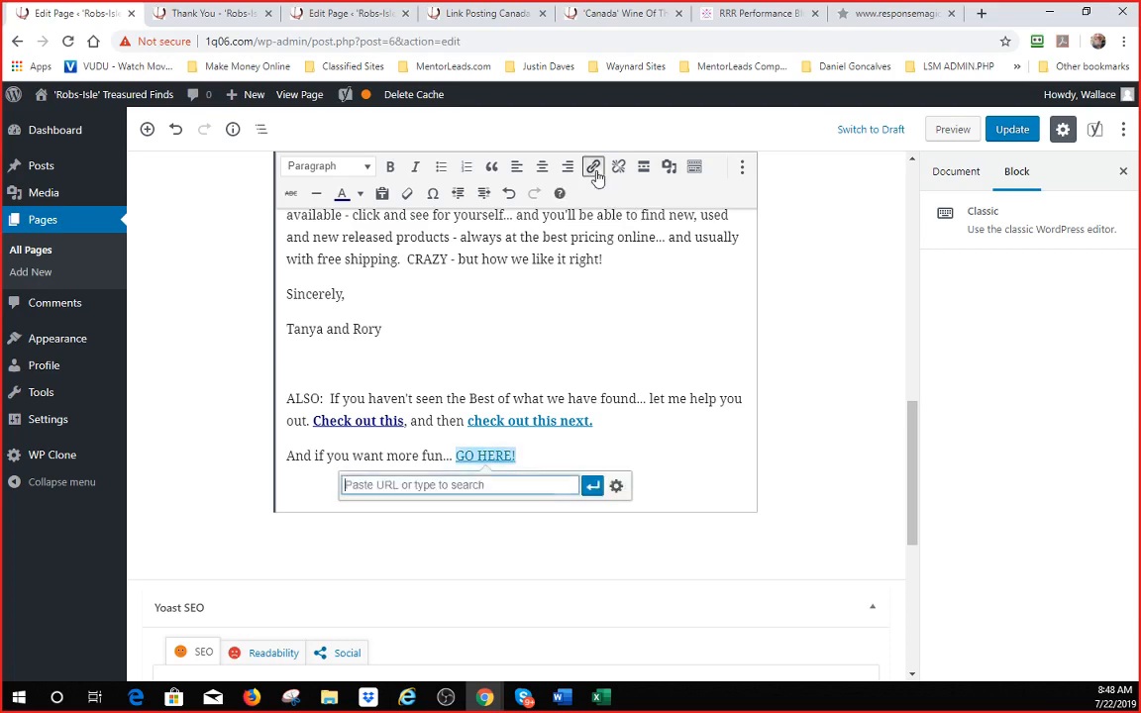
click(616, 485)
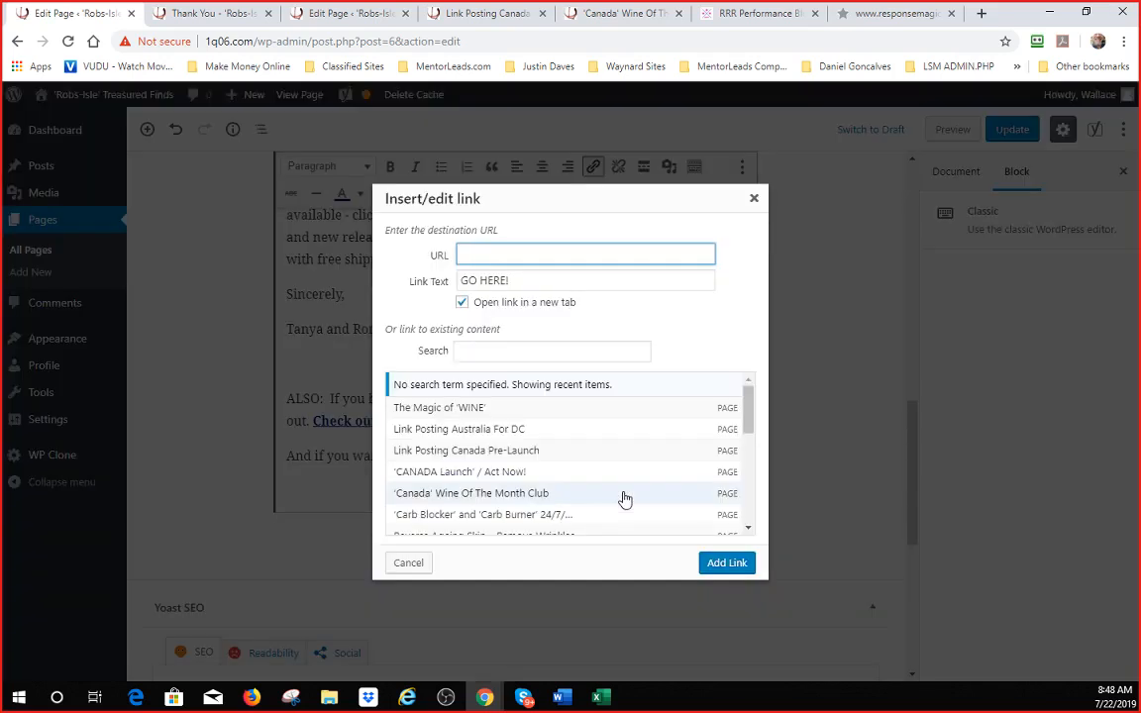
scroll(612, 486, down, 5)
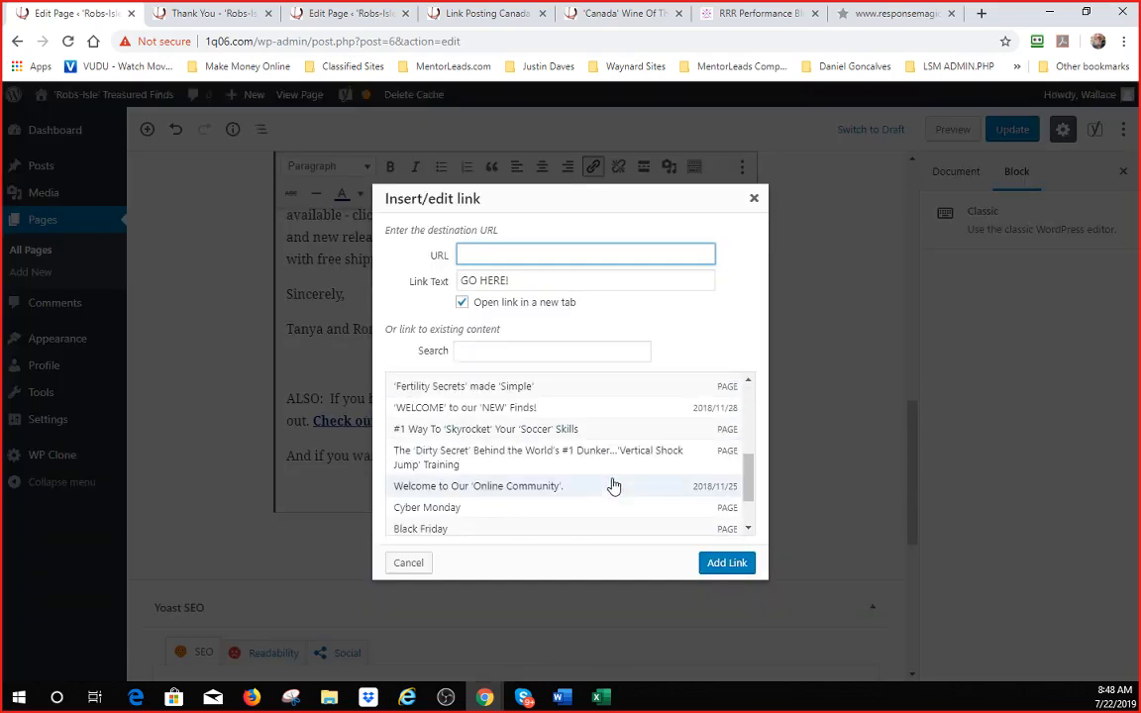
scroll(613, 485, up, 2)
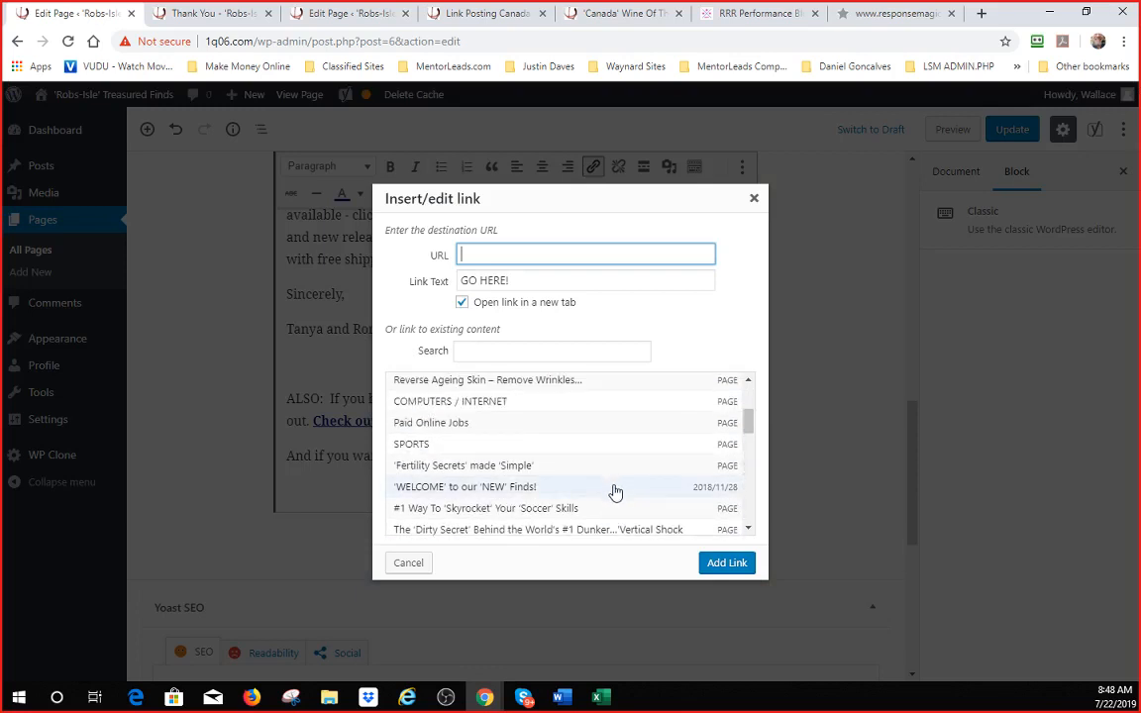
scroll(613, 492, up, 3)
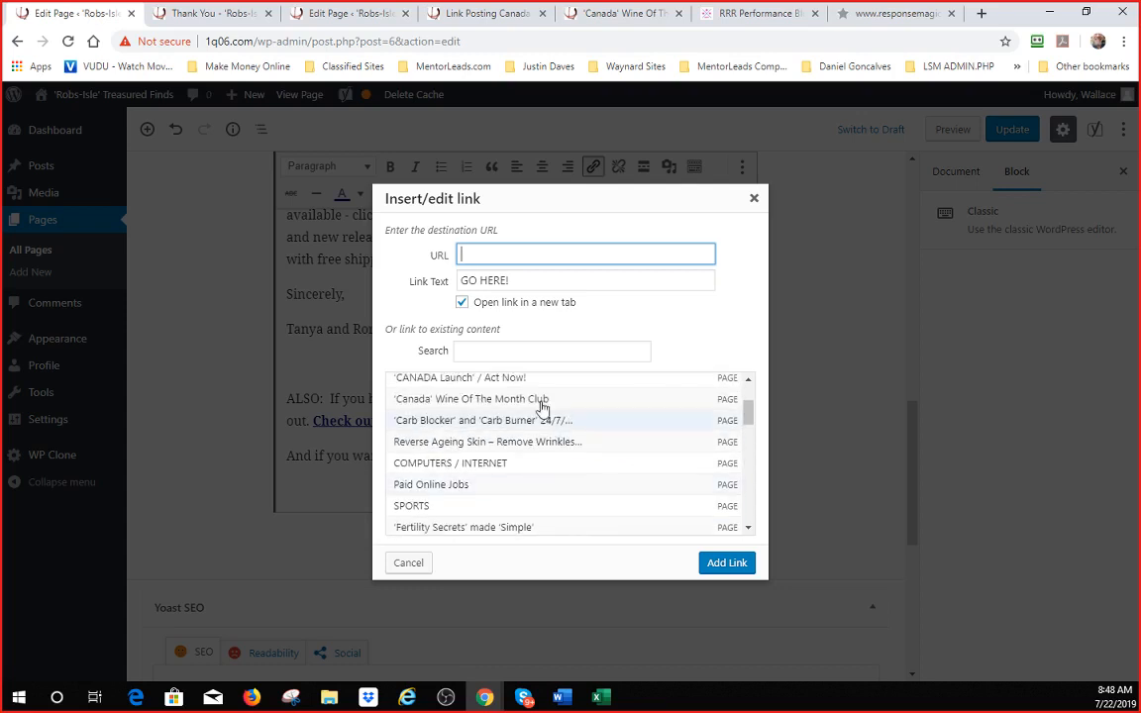
click(508, 352)
text(link post)
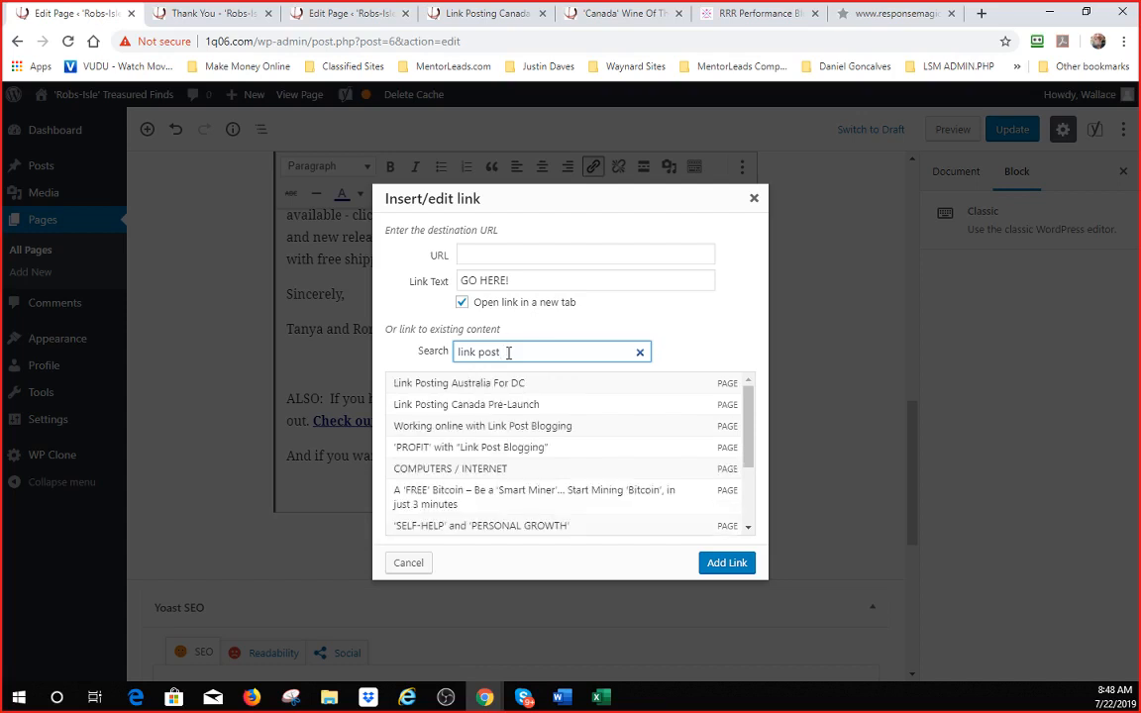
click(485, 427)
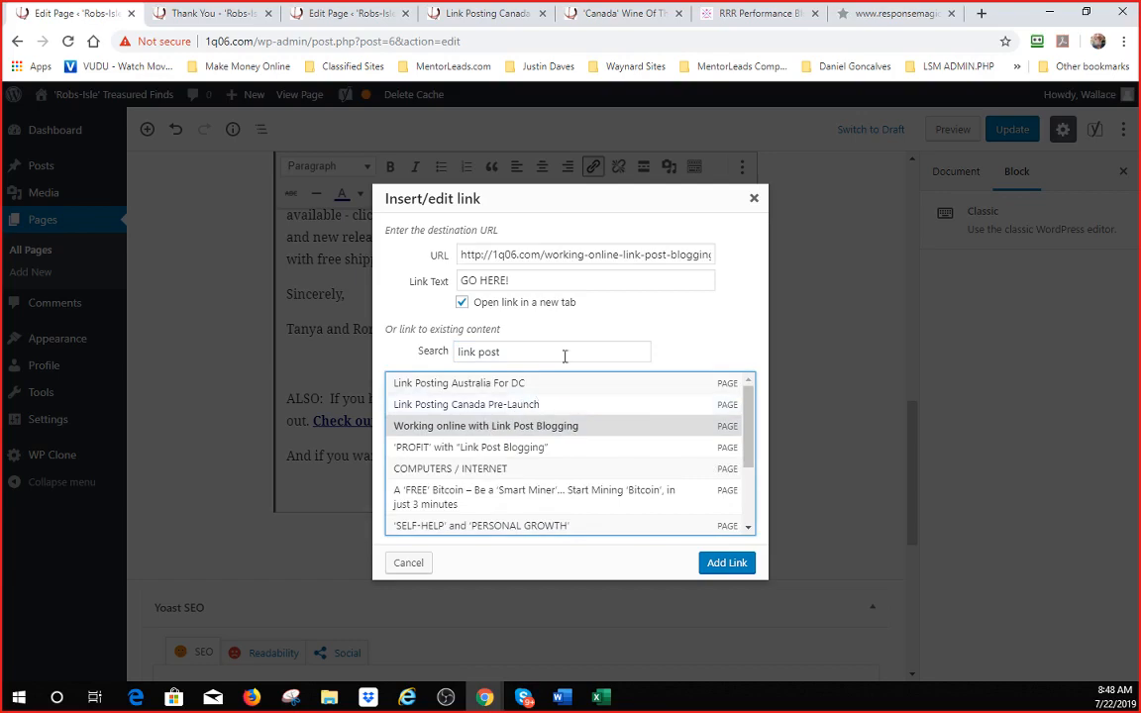
click(729, 562)
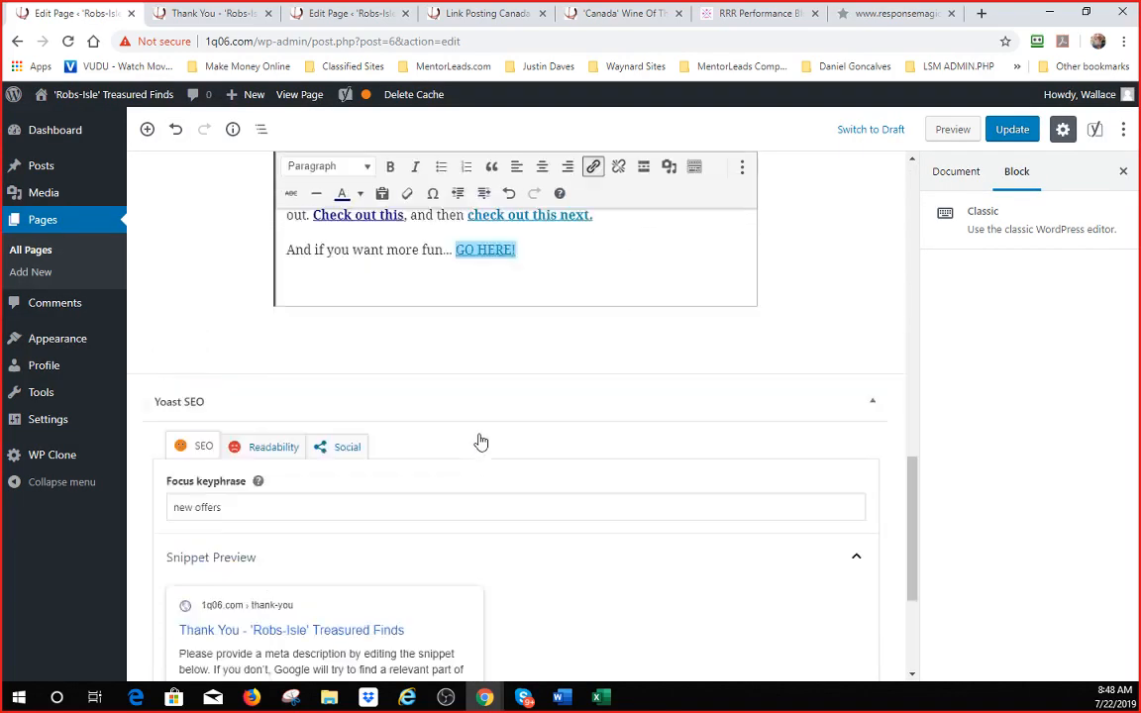
click(389, 166)
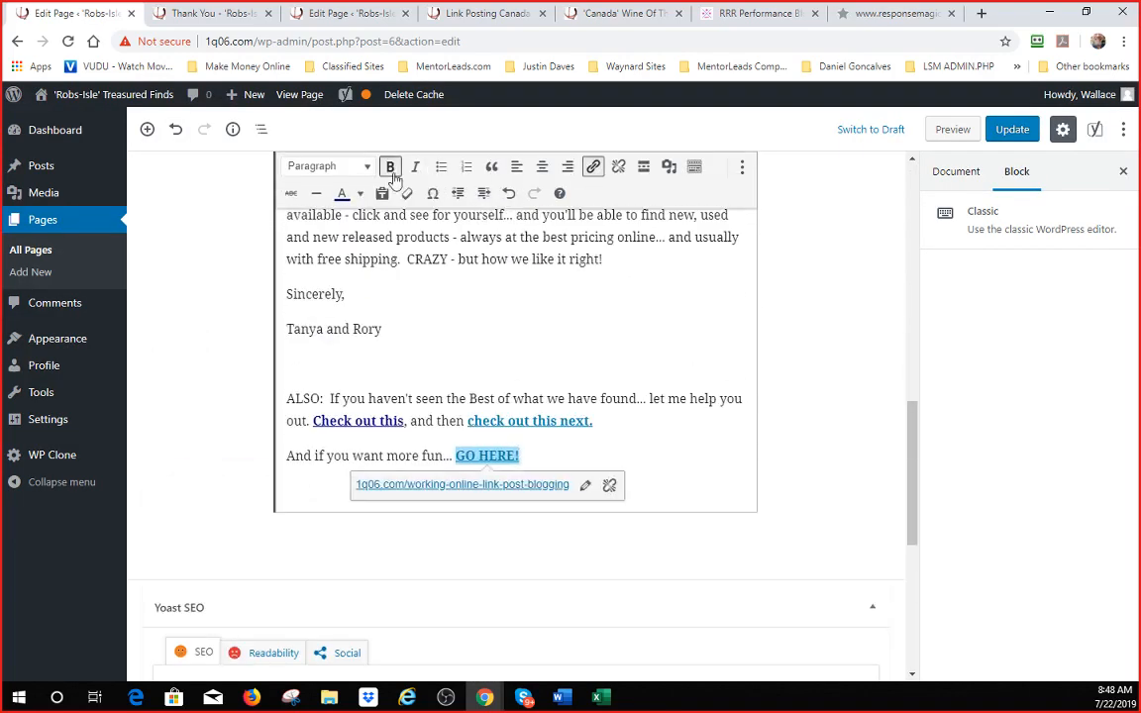
- Colour the 'GO HERE!' link red and the 'check out this next.' link green
click(463, 324)
drag(521, 457, 458, 456)
click(358, 193)
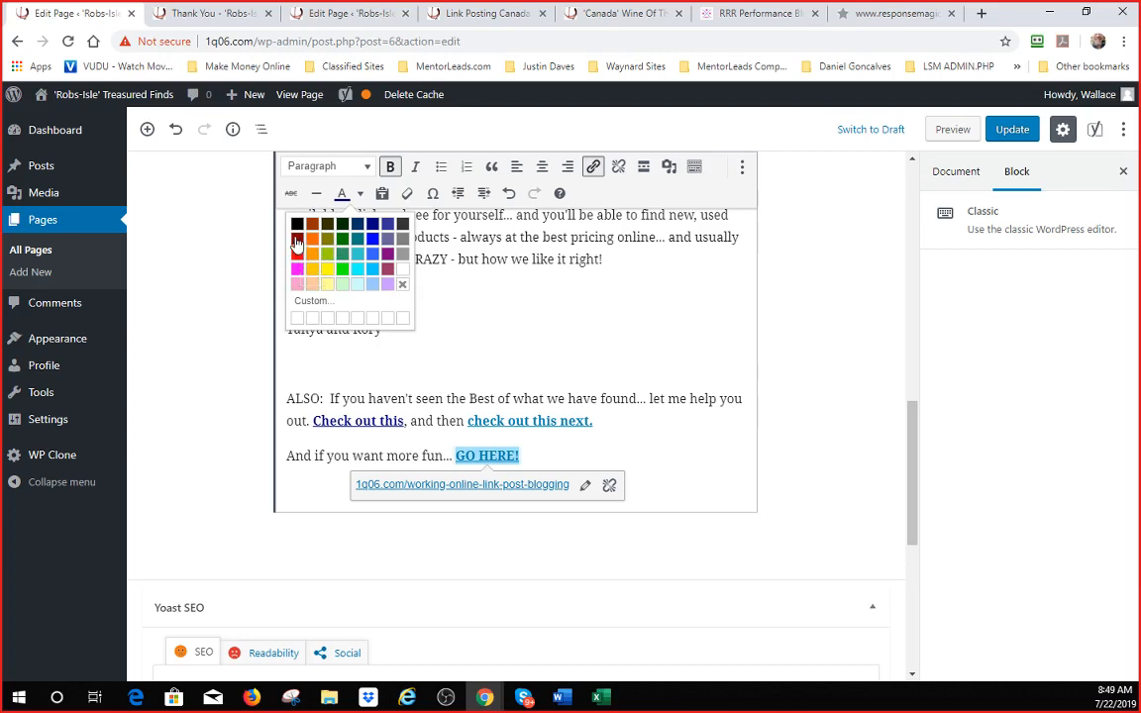
click(265, 217)
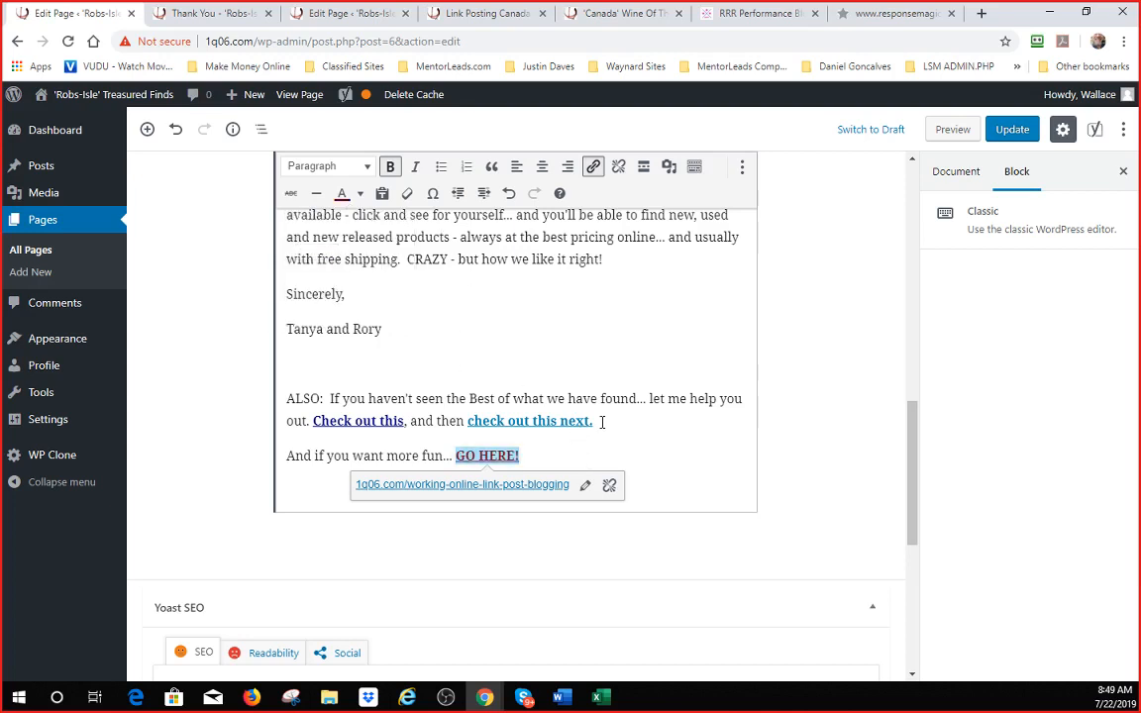
drag(596, 420, 471, 423)
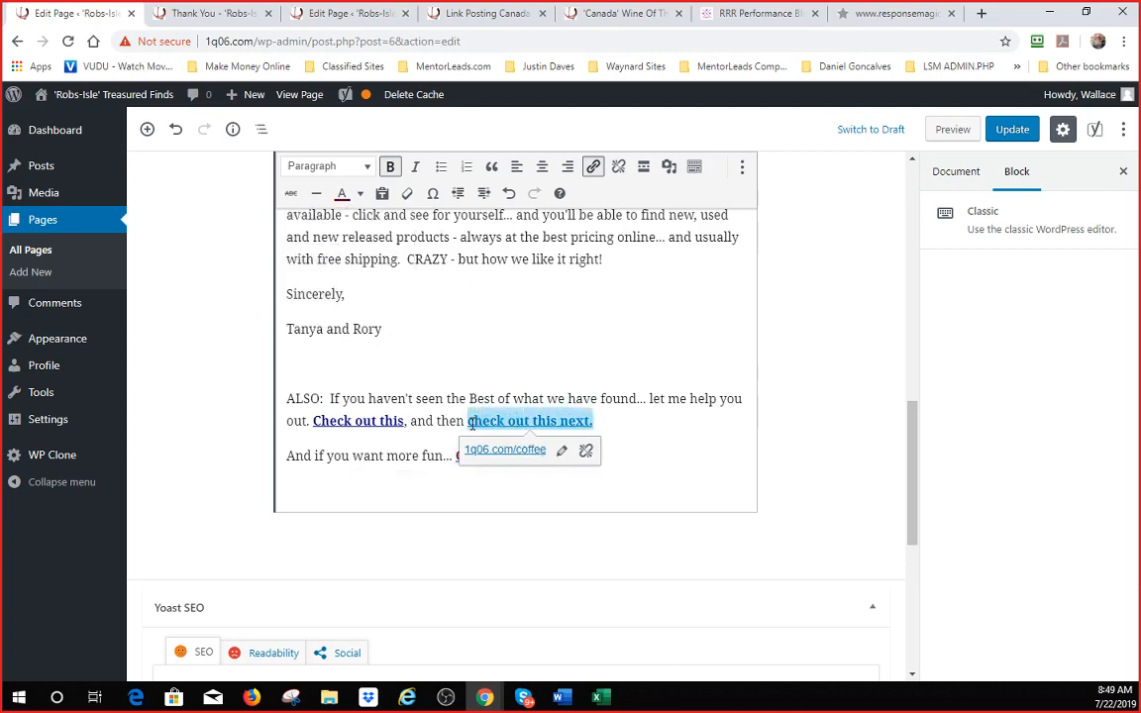
click(341, 193)
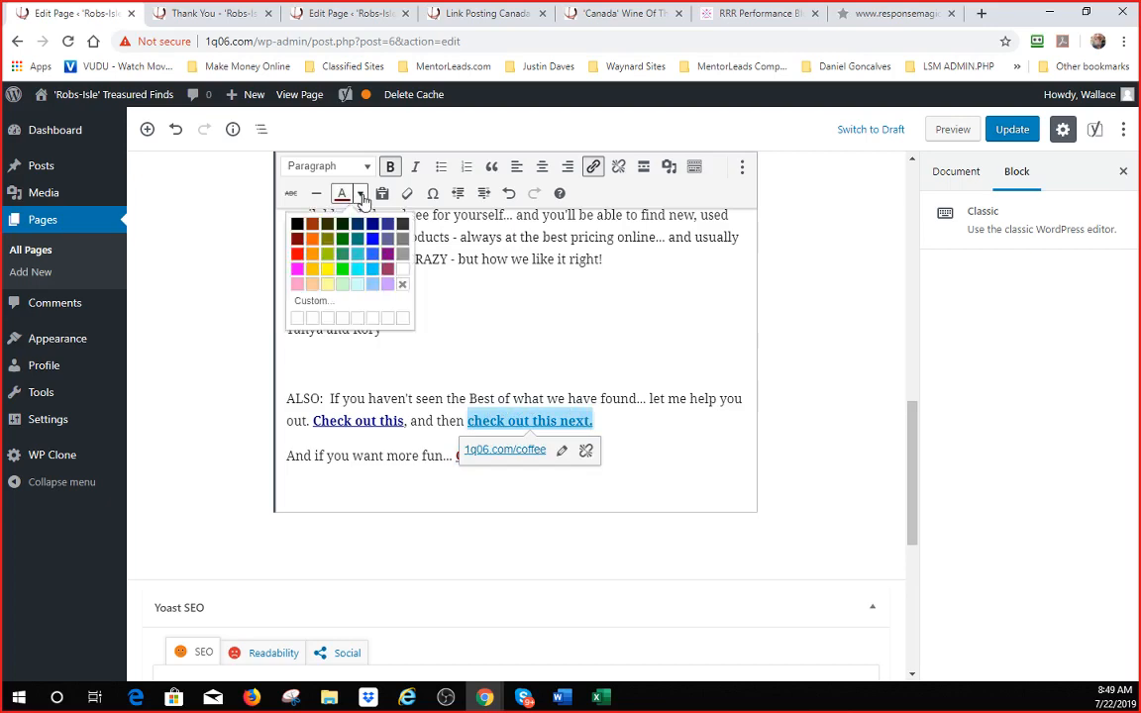
click(342, 237)
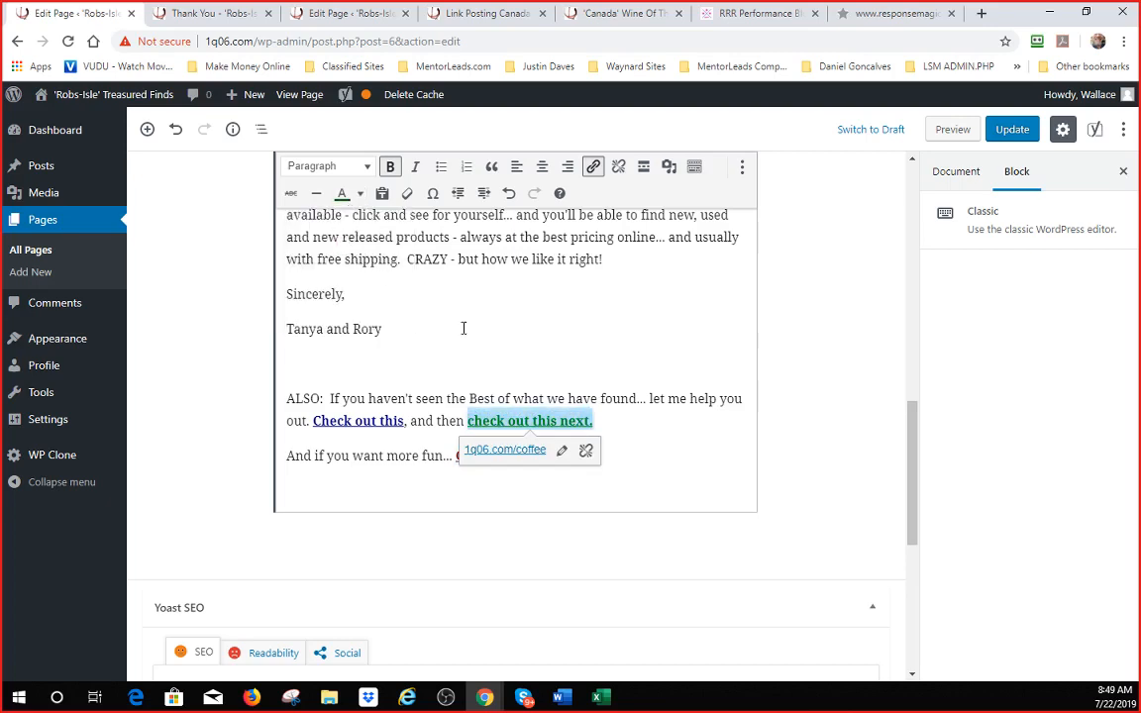
- Replace the two sign-off names with a single new signer name
click(463, 328)
scroll(498, 328, up, 2)
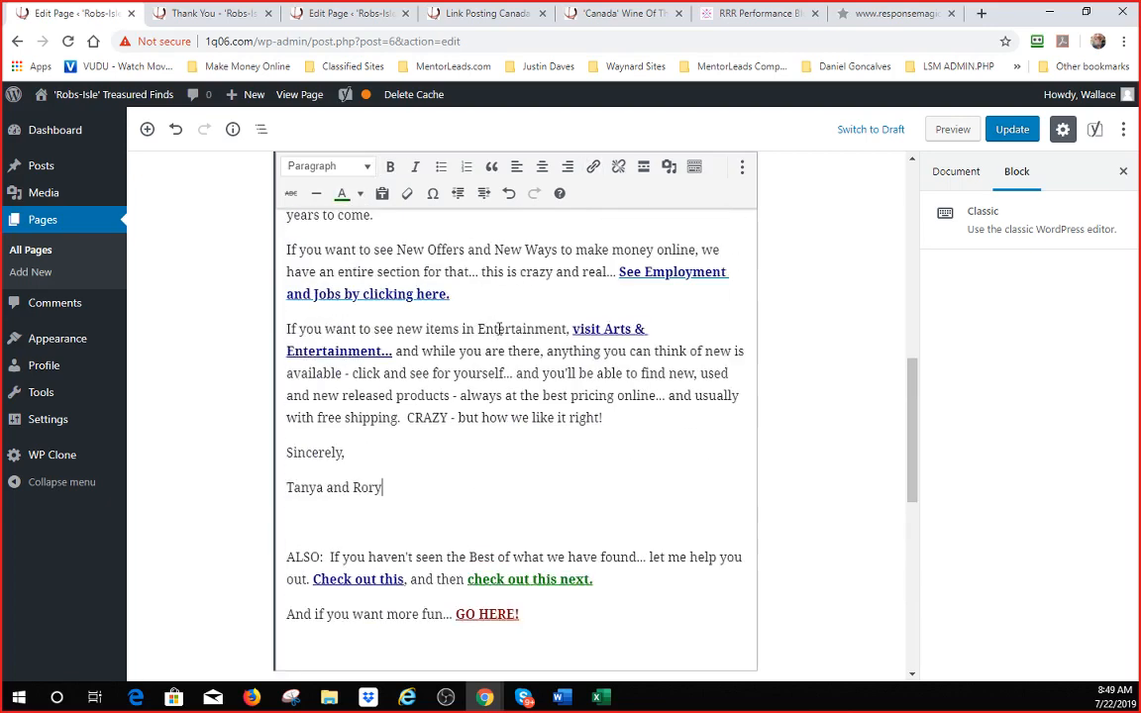
drag(415, 467, 287, 485)
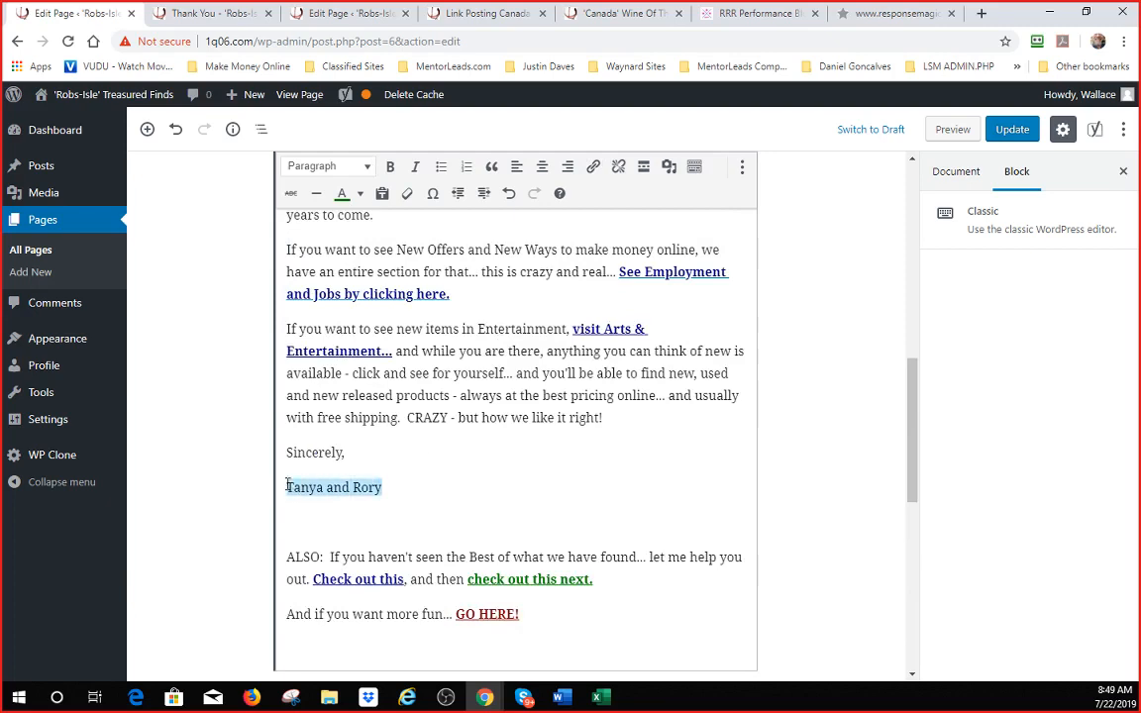
text(Wally)
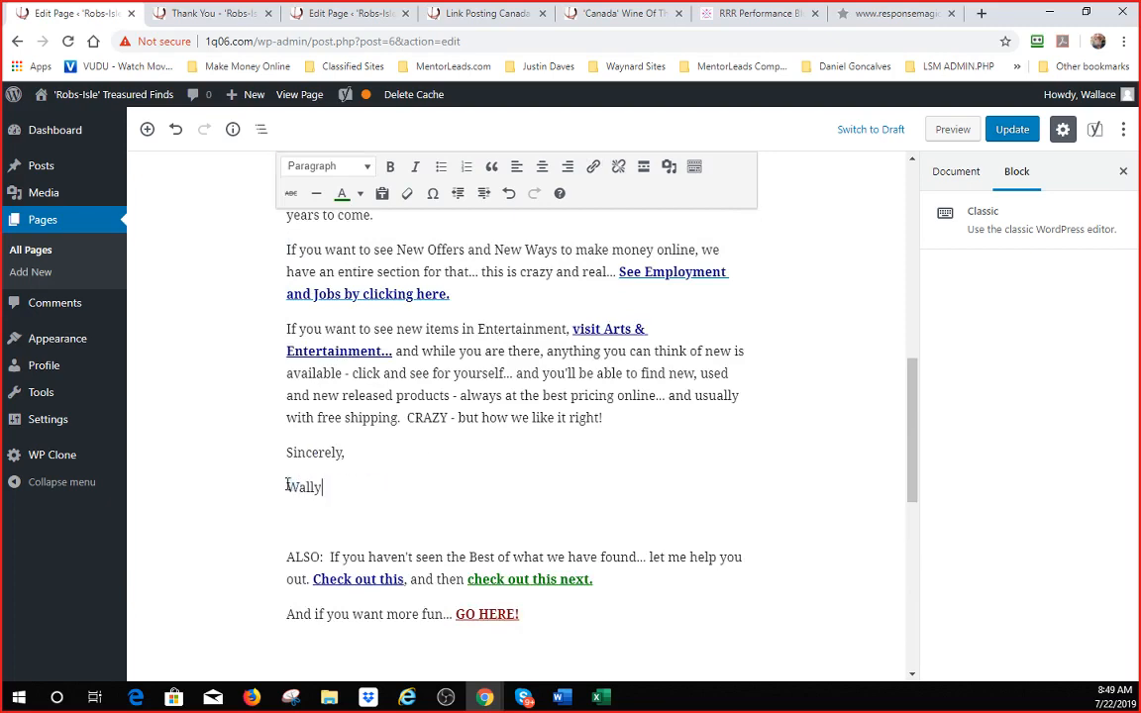
scroll(563, 441, up, 5)
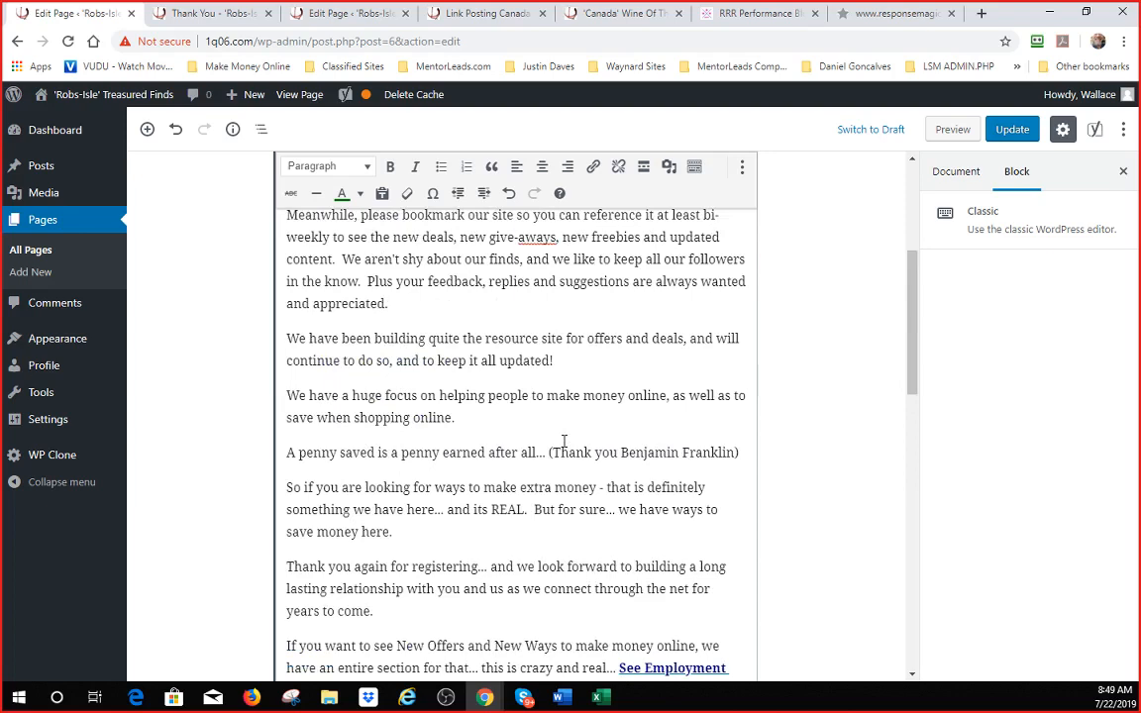
scroll(565, 443, up, 3)
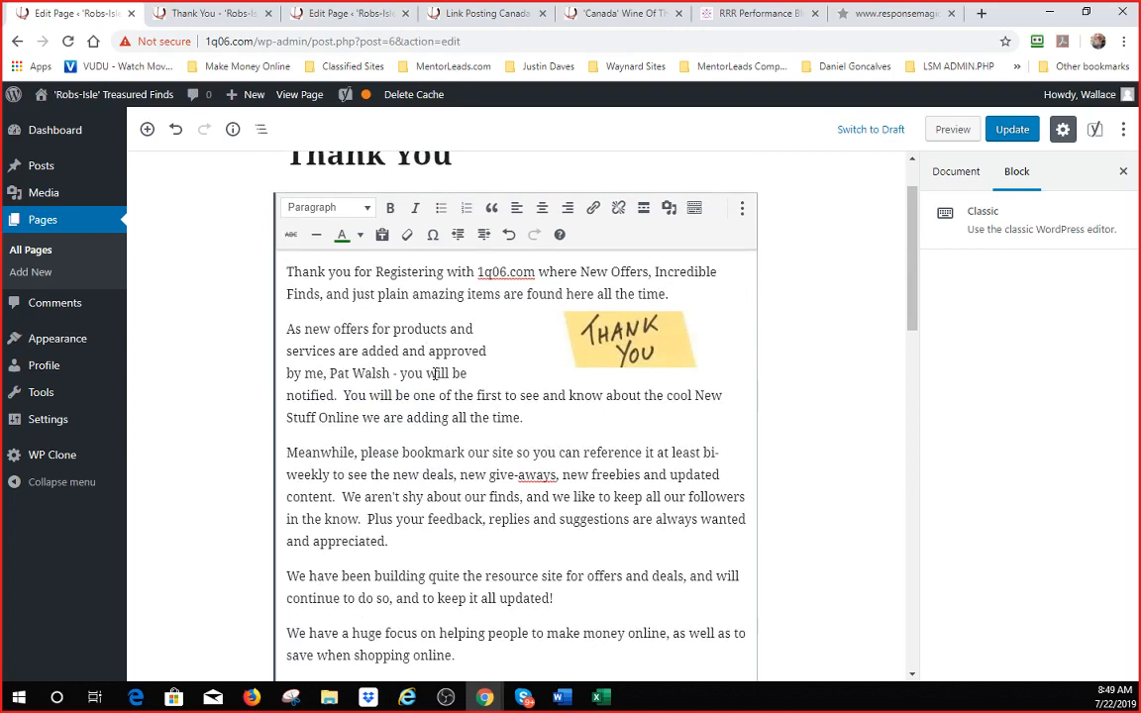
- Rewrite the second paragraph's ending to 'we will keep you updated. This will be once in a while.'
drag(529, 417, 403, 349)
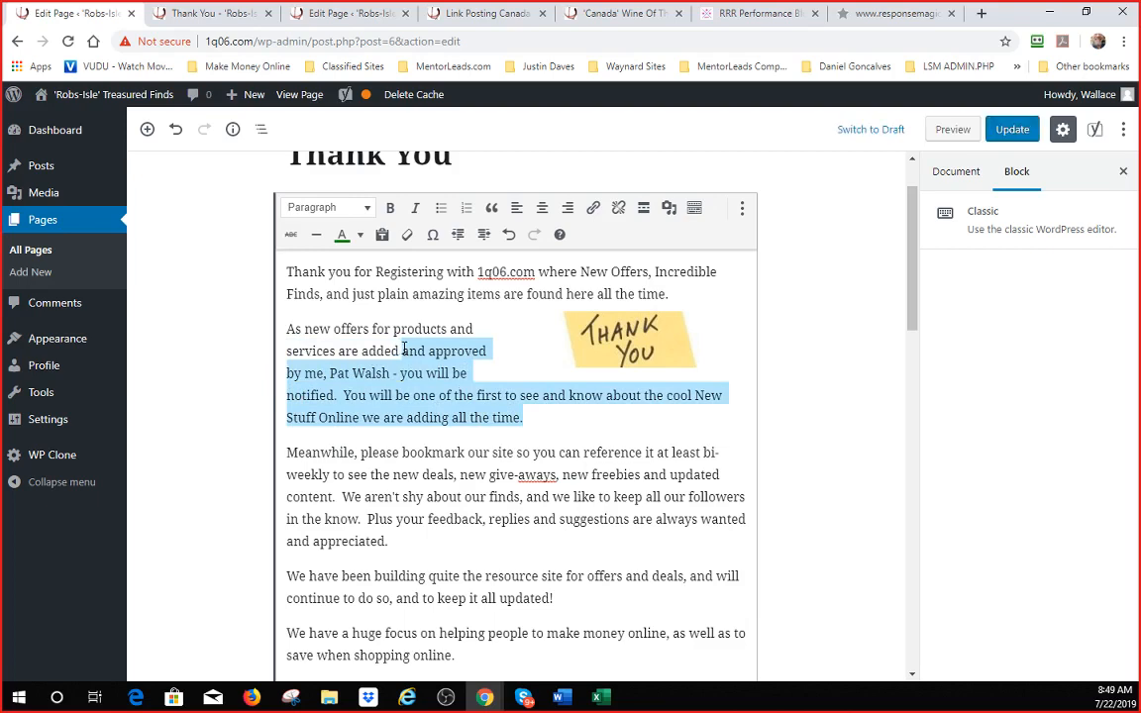
text(we will j)
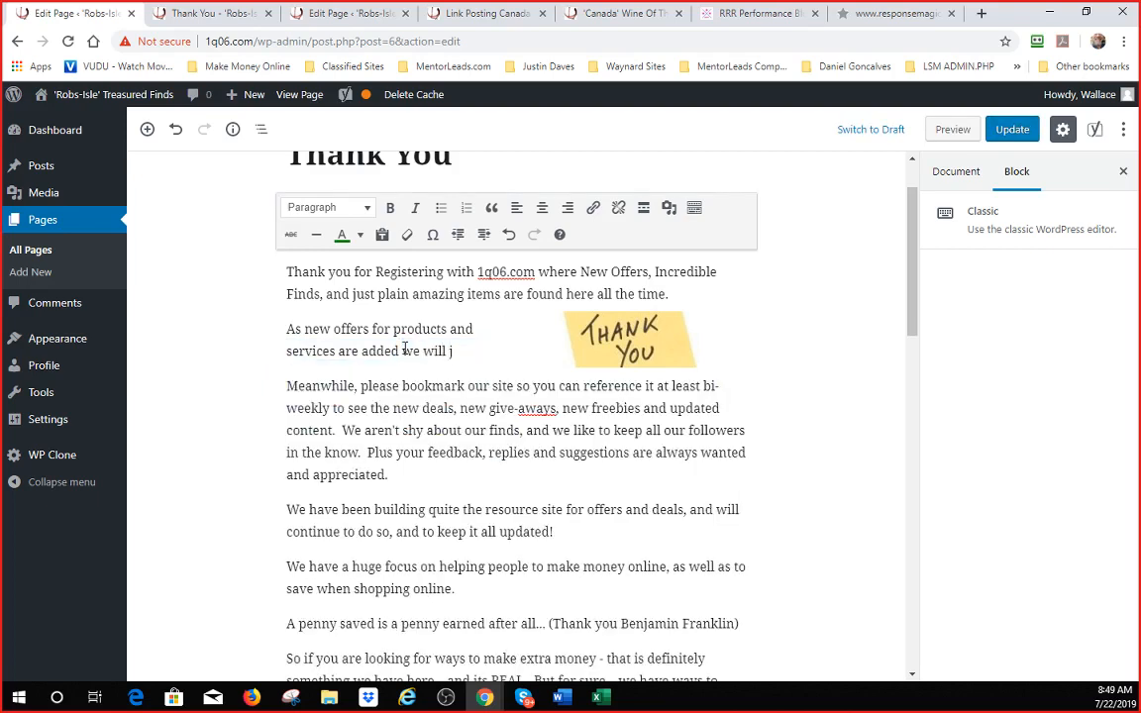
key(BackSpace)
text(keep you )
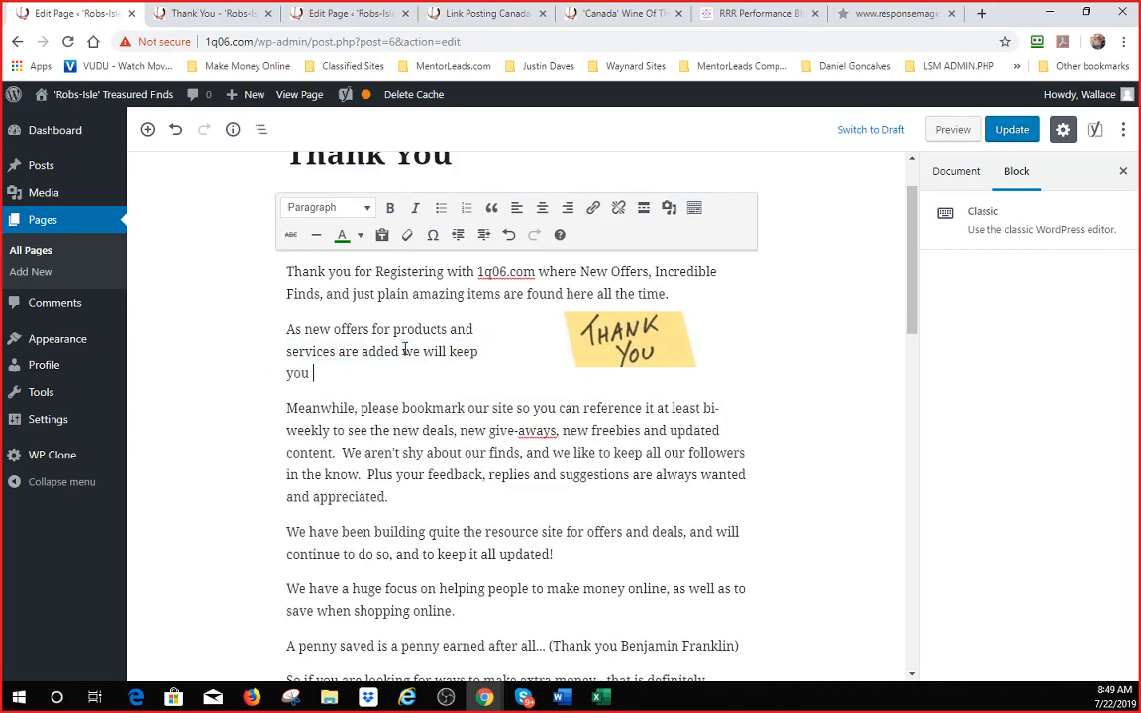
text(updated. This)
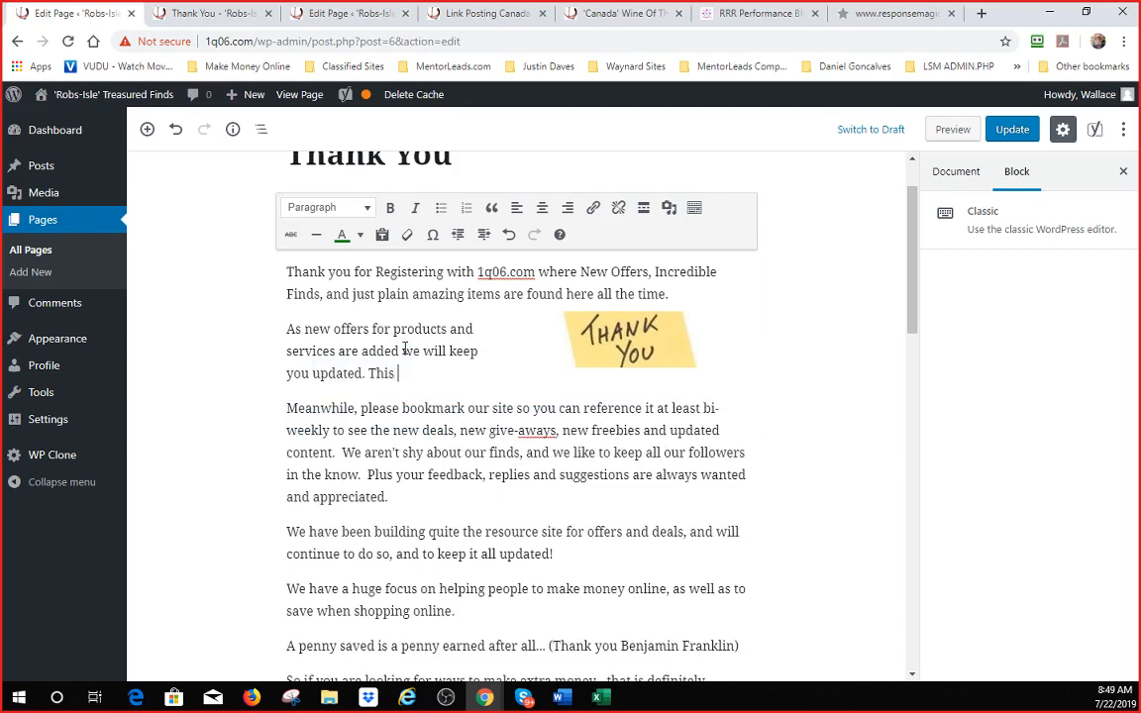
text( may not be)
key(BackSpace)
key(BackSpace)
key(BackSpace)
key(BackSpace)
key(BackSpace)
key(BackSpace)
key(BackSpace)
key(BackSpace)
key(BackSpace)
key(BackSpace)
text(will be once in a whil)
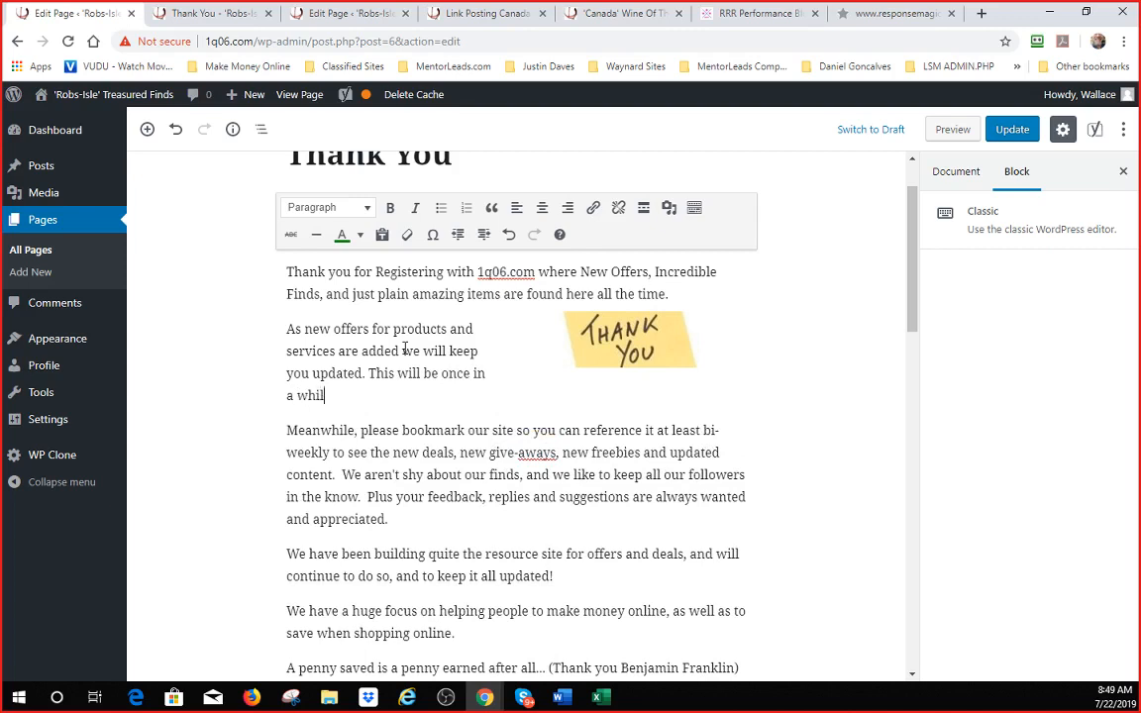
text(e. We add and supp)
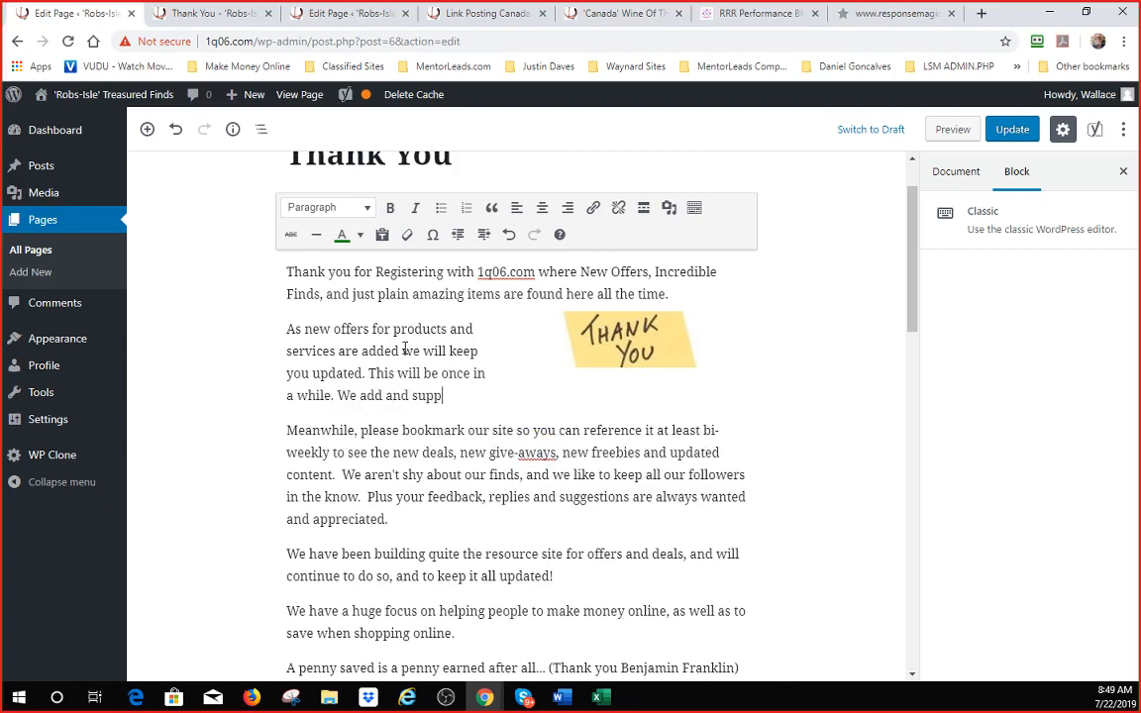
text(ort a lot o thing)
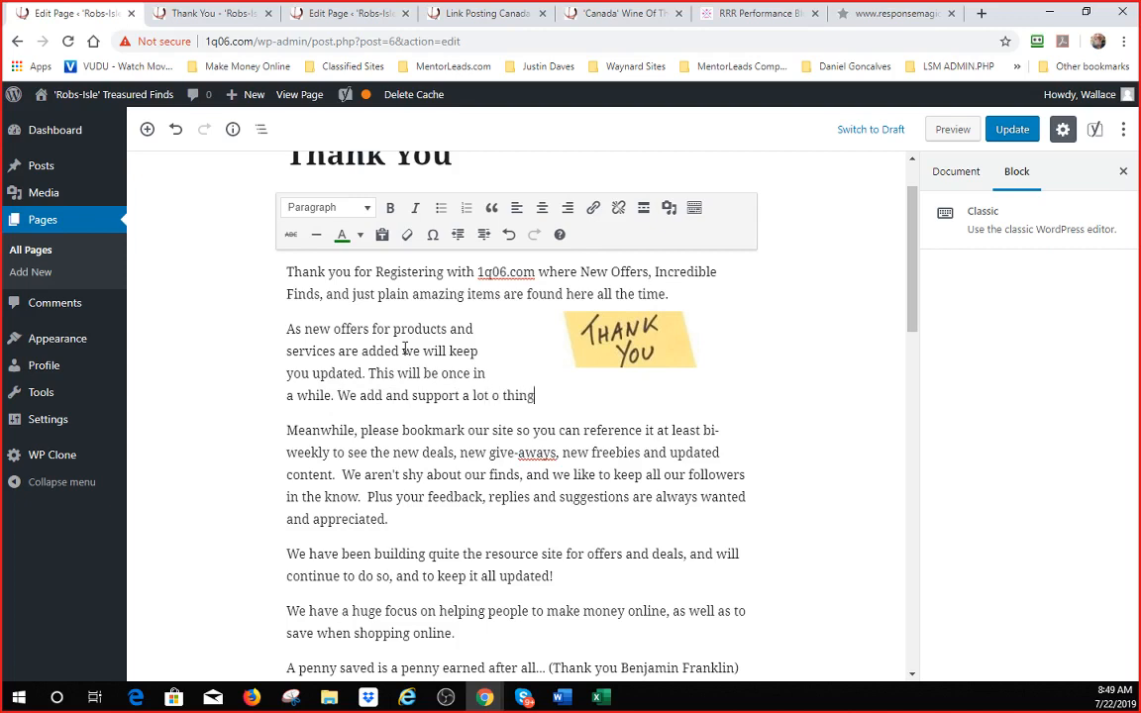
- Add that crazy amounts of email aren't sent, ending 'sent with care… valuable information in them.'
key(BackSpace)
key(BackSpace)
key(BackSpace)
key(BackSpace)
key(BackSpace)
text(f things, but do not s)
key(BackSpace)
text(do not supposrt)
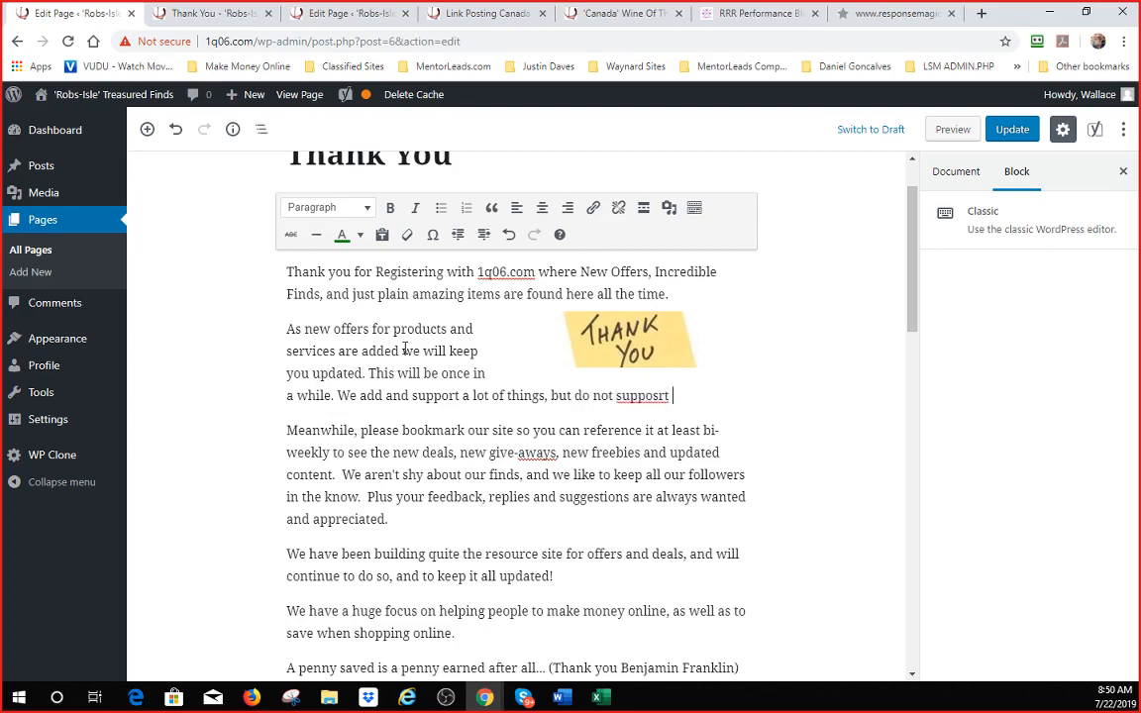
key(BackSpace)
key(BackSpace)
key(BackSpace)
key(BackSpace)
text(r)
key(BackSpace)
text(t sending cra)
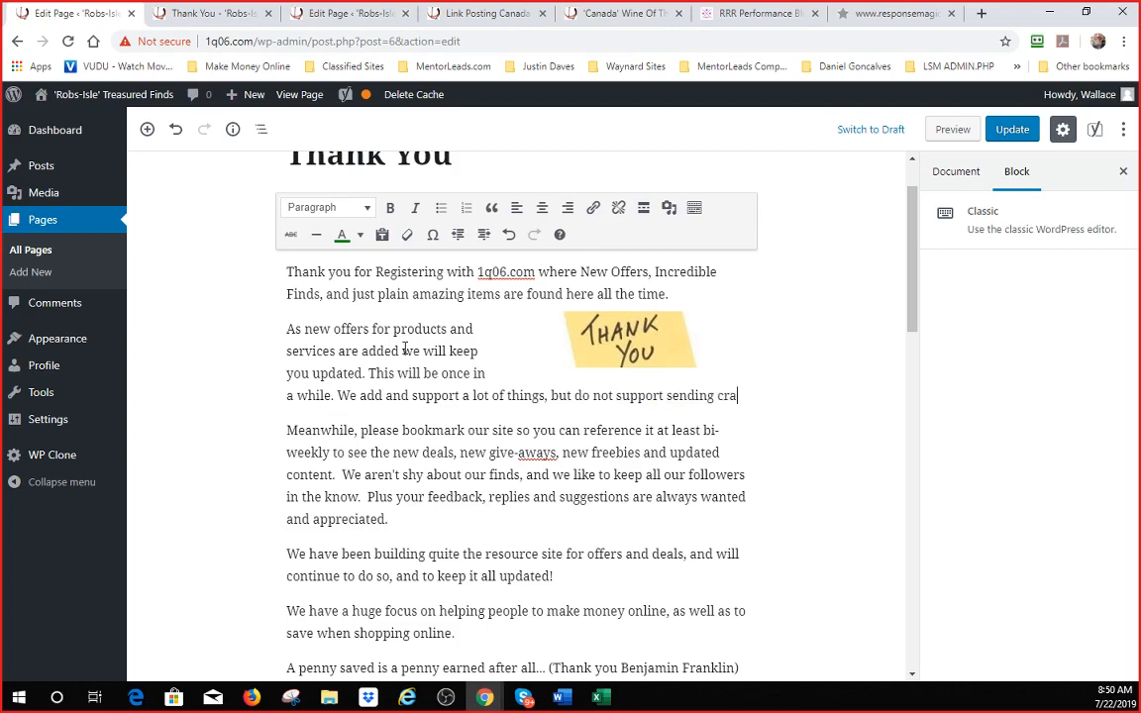
text(zy amounts of emai)
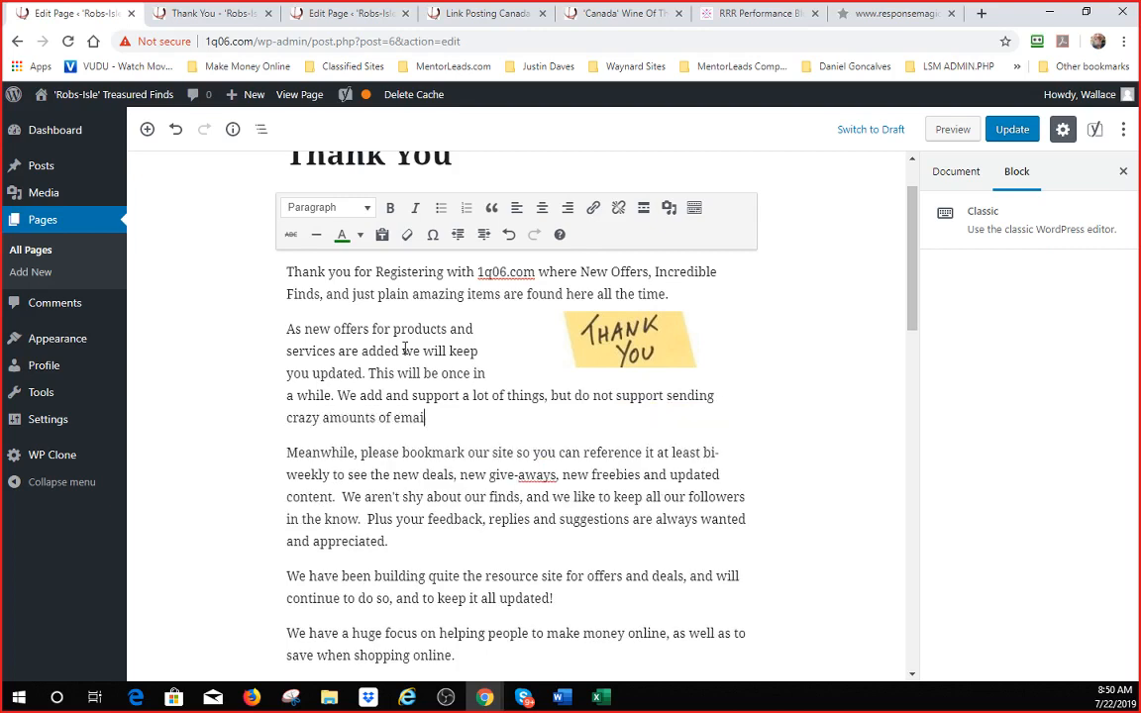
text(ls out)
text(! So wehn)
key(BackSpace)
key(BackSpace)
key(BackSpace)
key(BackSpace)
key(BackSpace)
text(when you see )
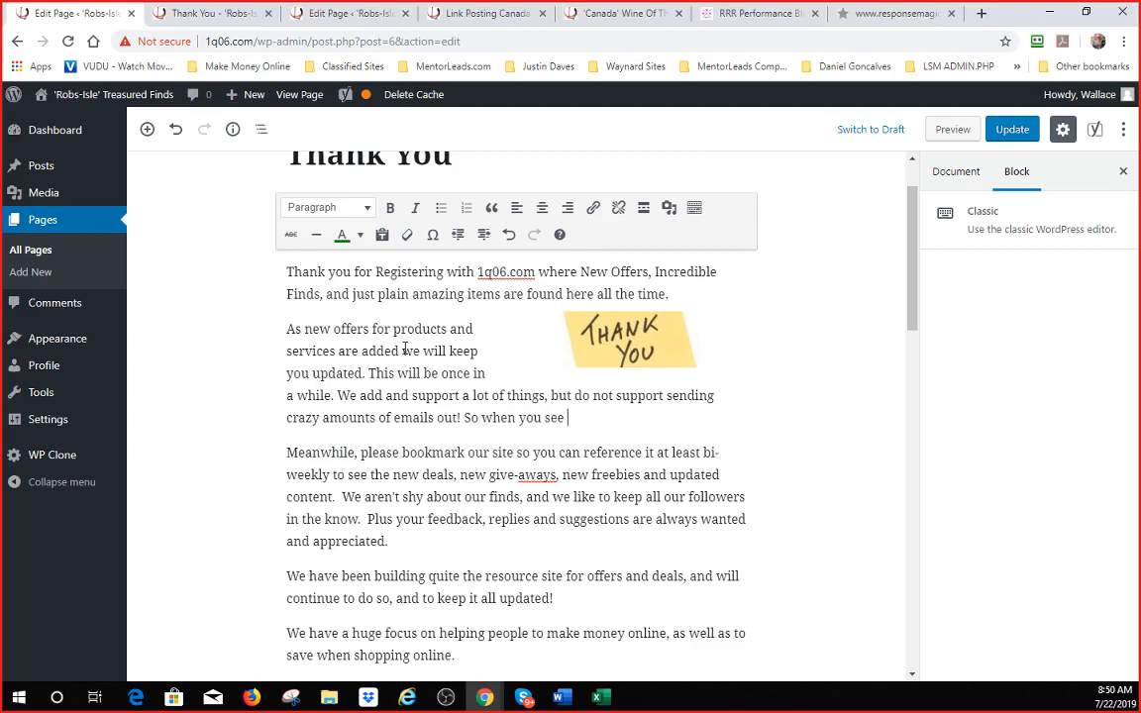
text(them coming from )
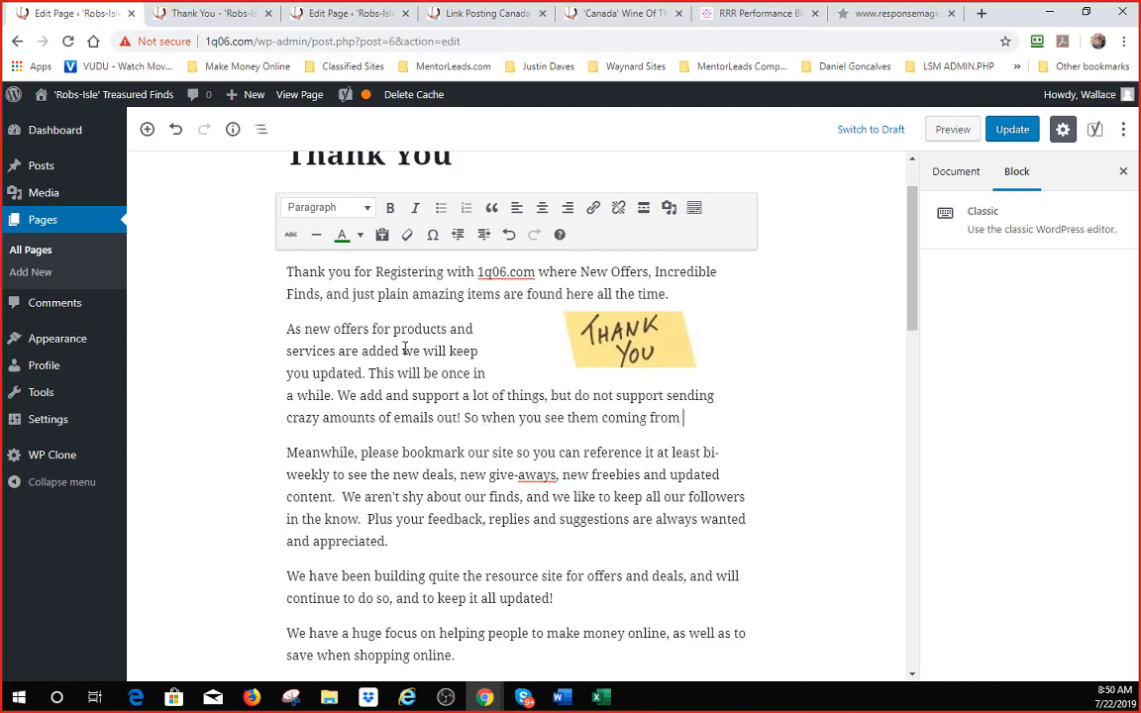
text(us, you'll know)
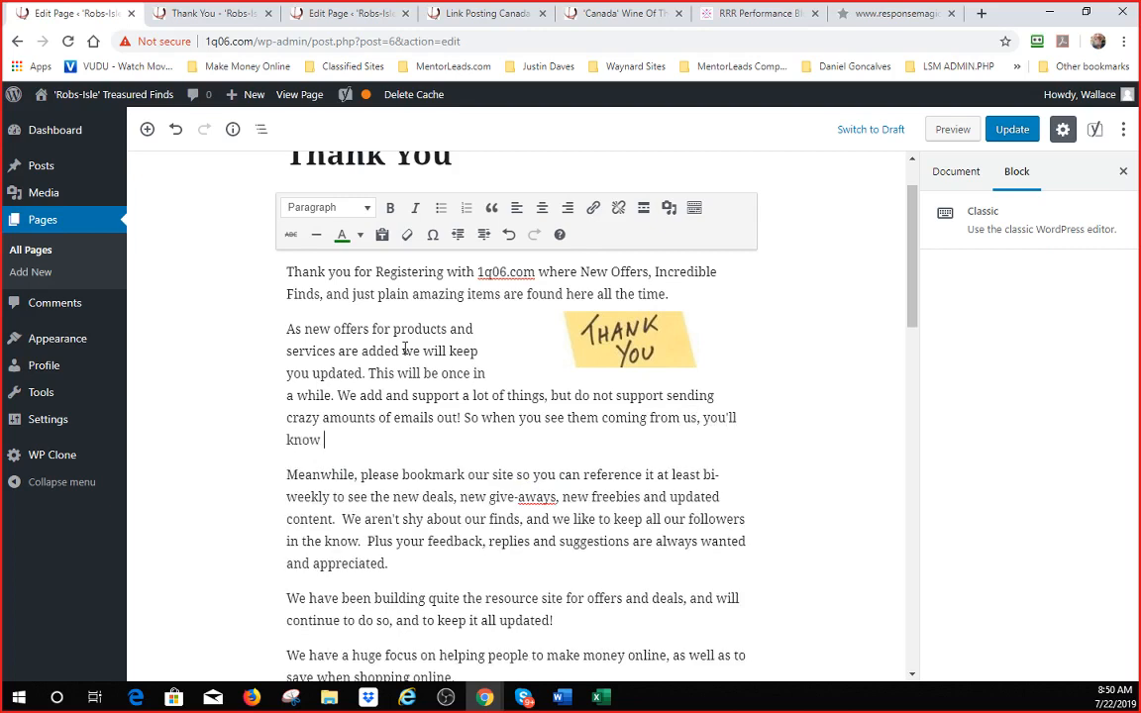
text( they were sent with care and )
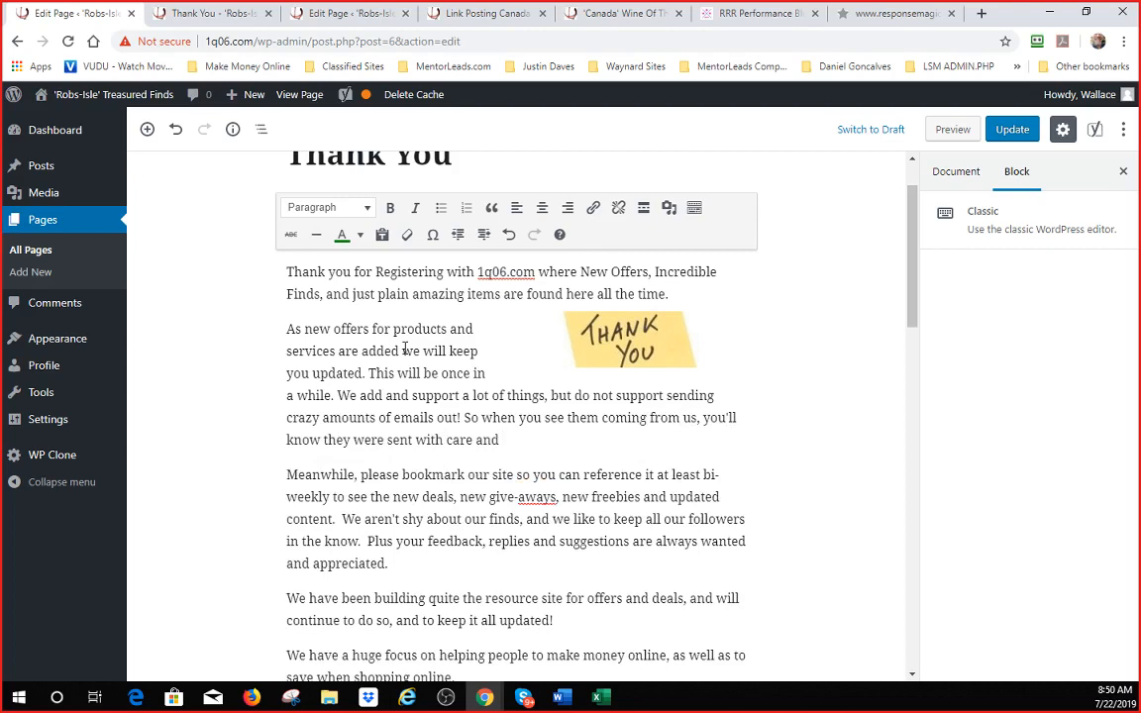
text(because they had)
text(e v)
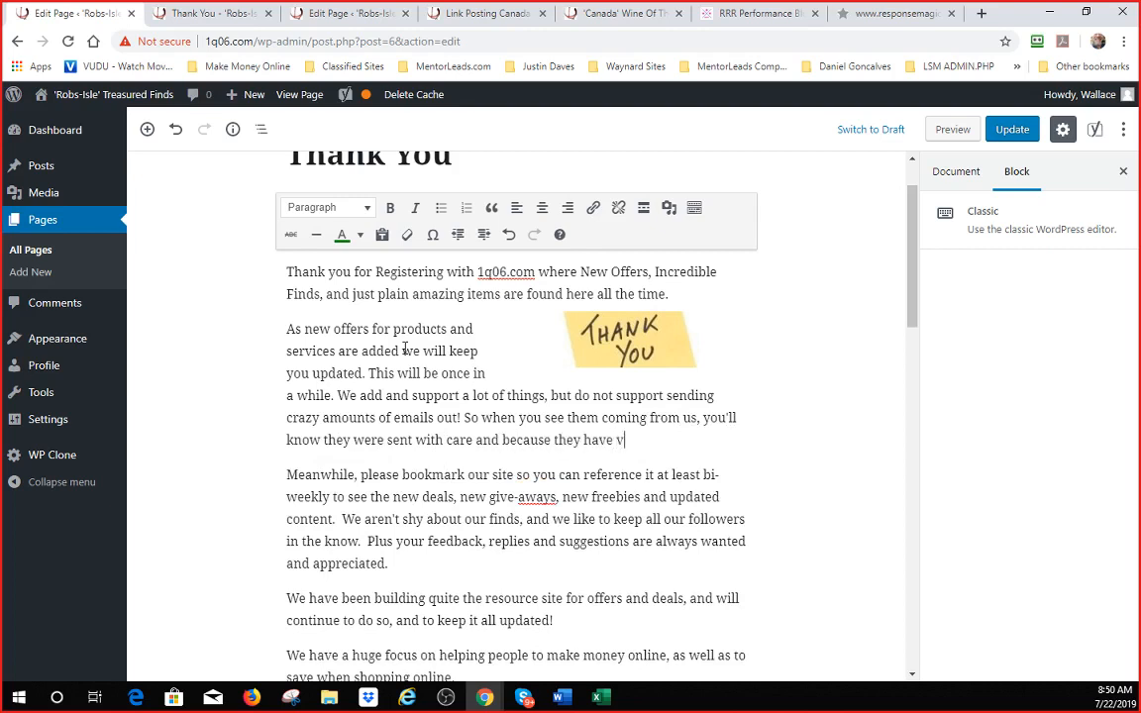
text(aluable informa)
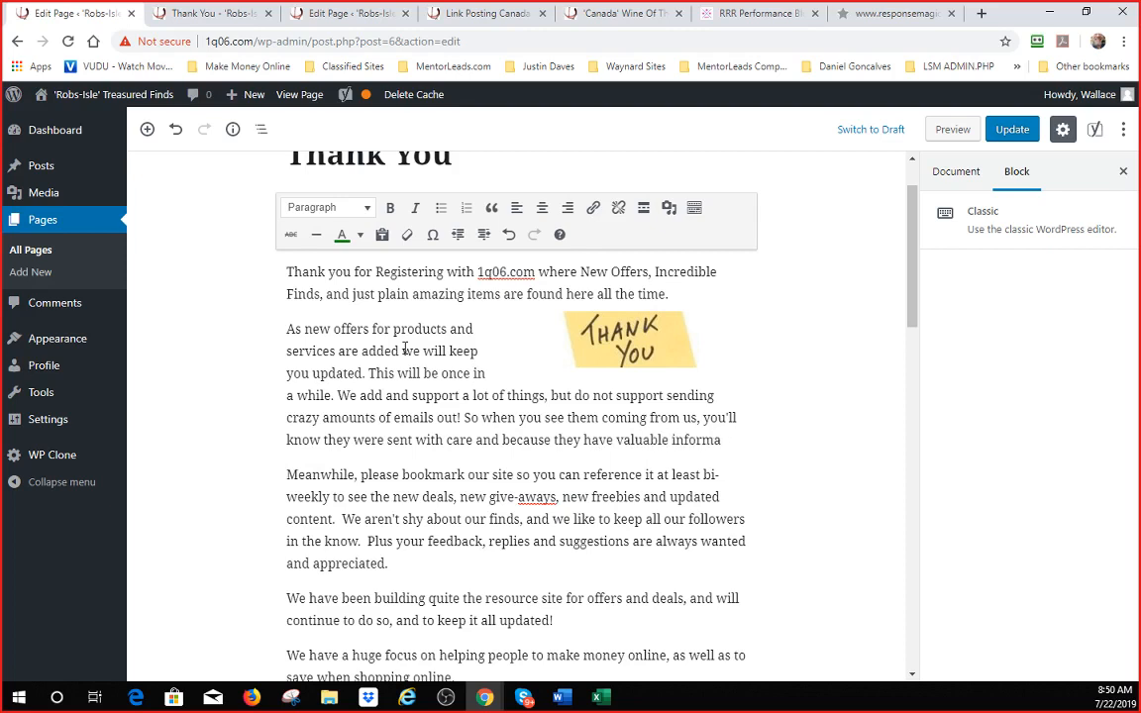
text(in them.)
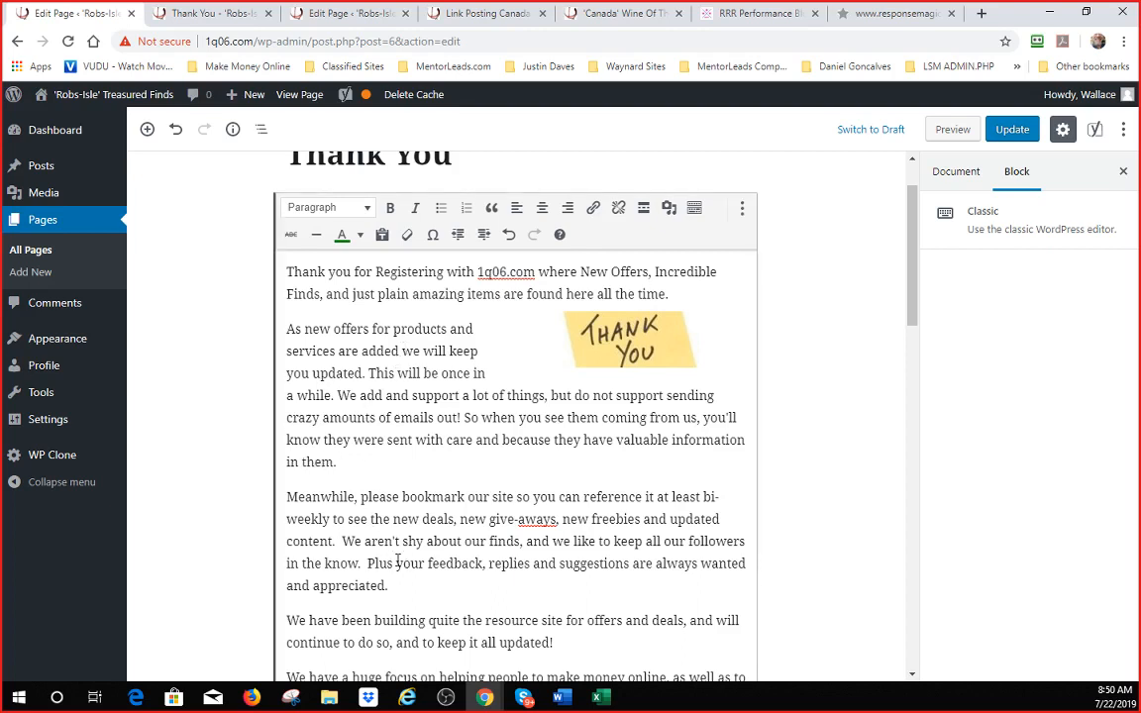
- Delete the 'Meanwhile, please bookmark our site…' paragraph and review the page text
drag(391, 582, 291, 493)
key(Delete)
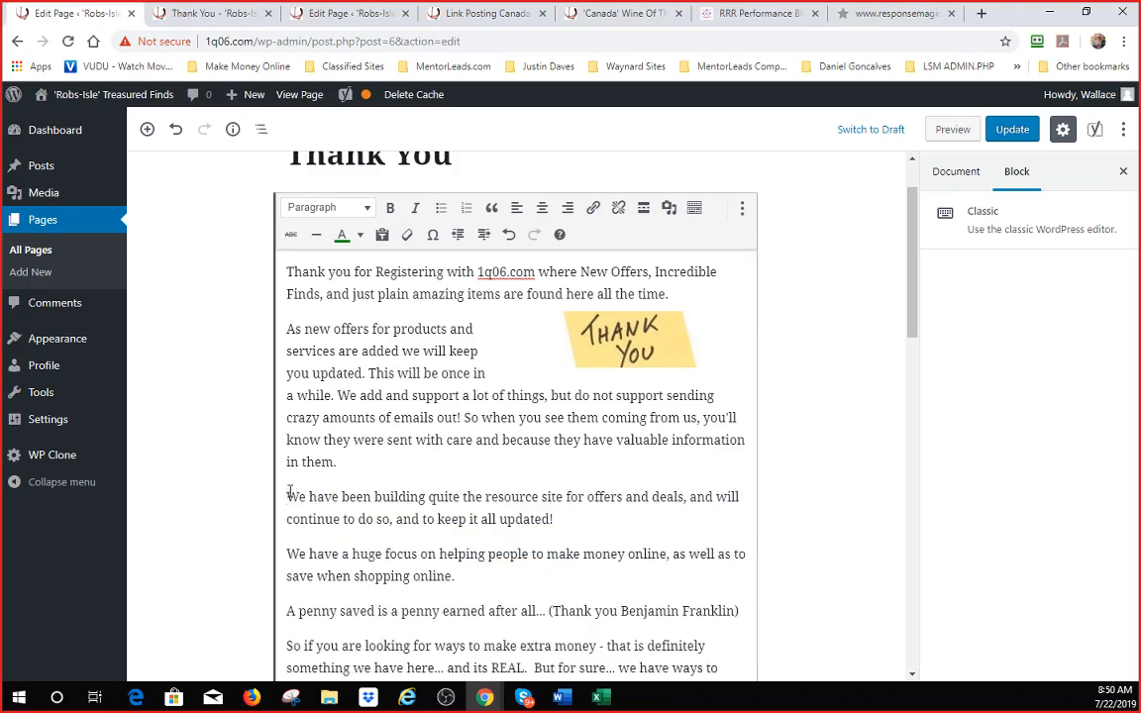
scroll(473, 480, down, 3)
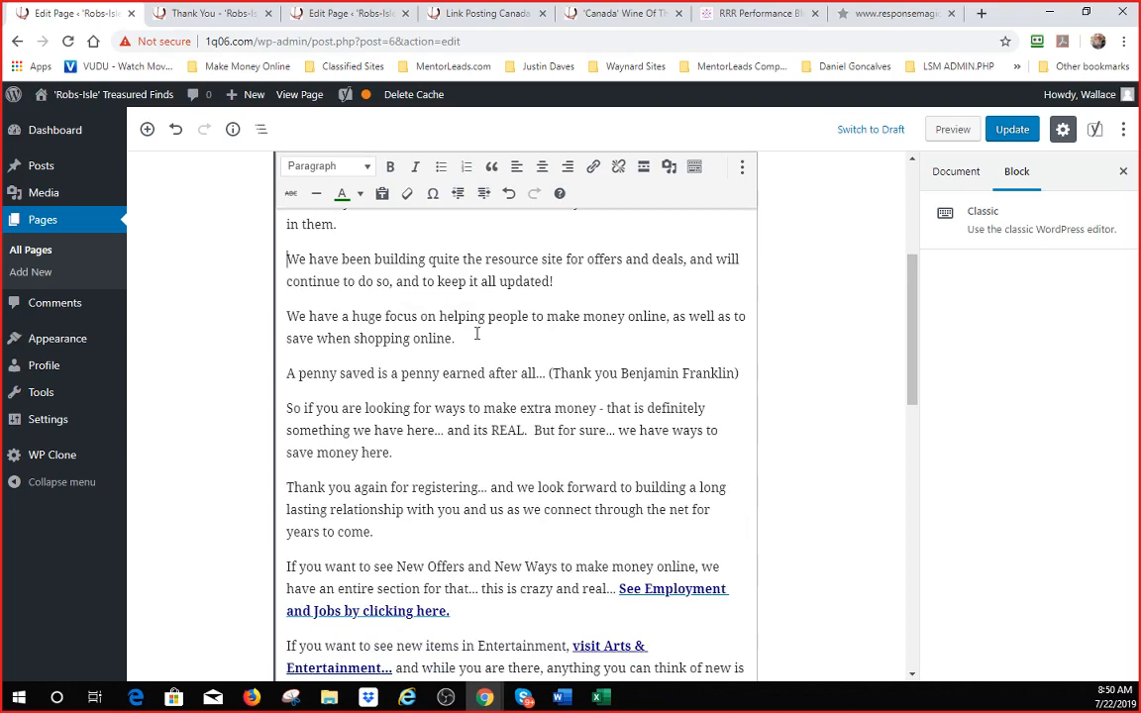
scroll(470, 336, down, 1)
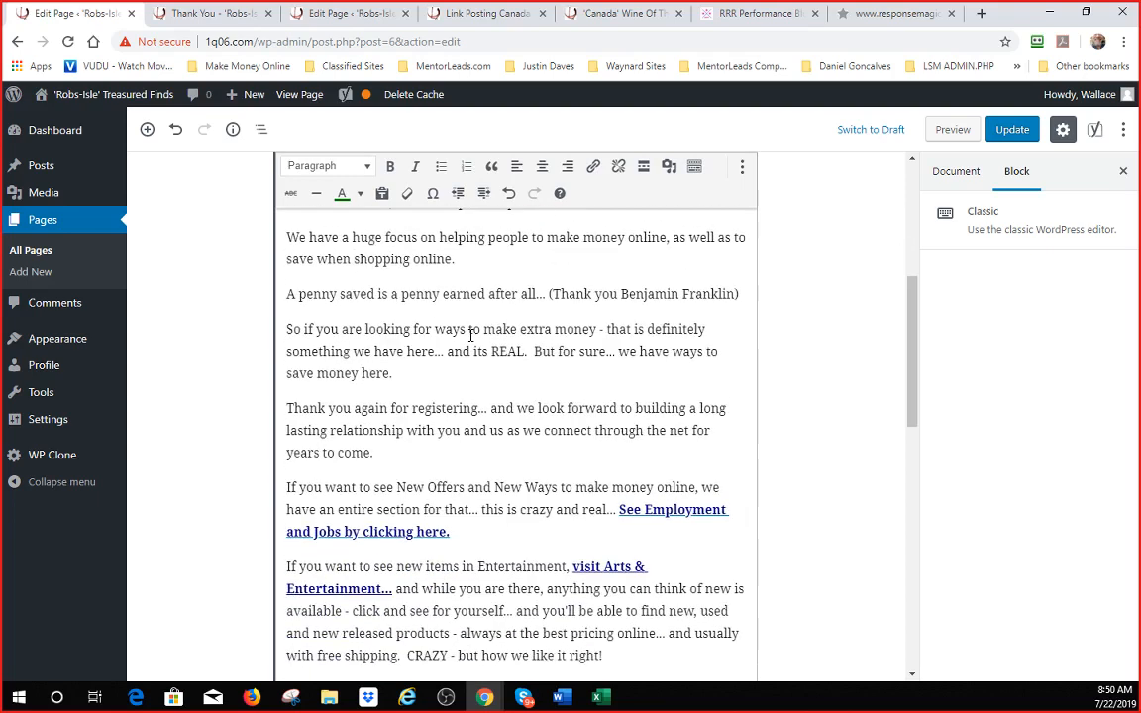
scroll(470, 334, down, 3)
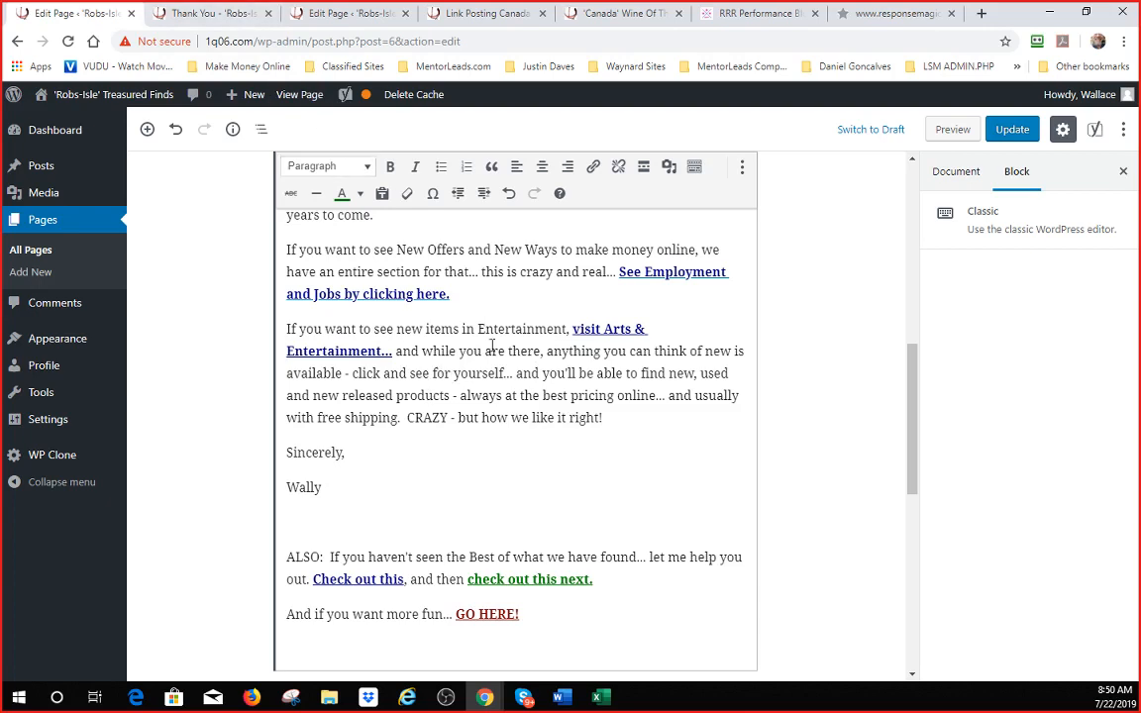
scroll(560, 343, up, 8)
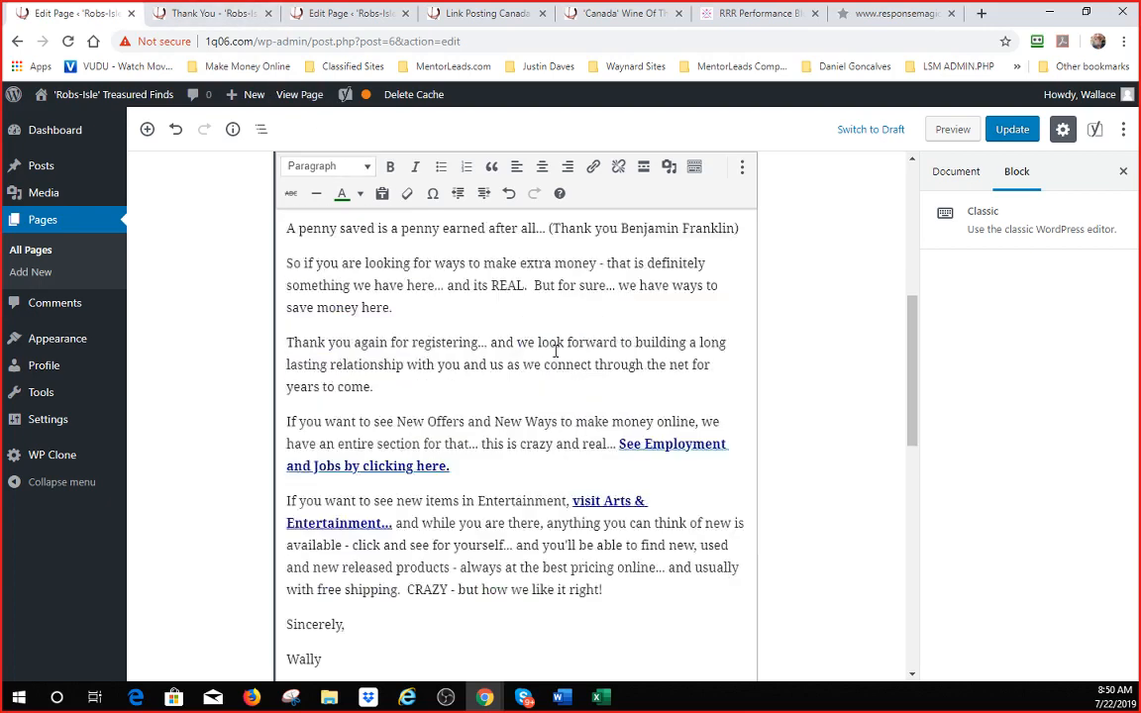
- Update the Thank You page to save all the edits
click(1011, 135)
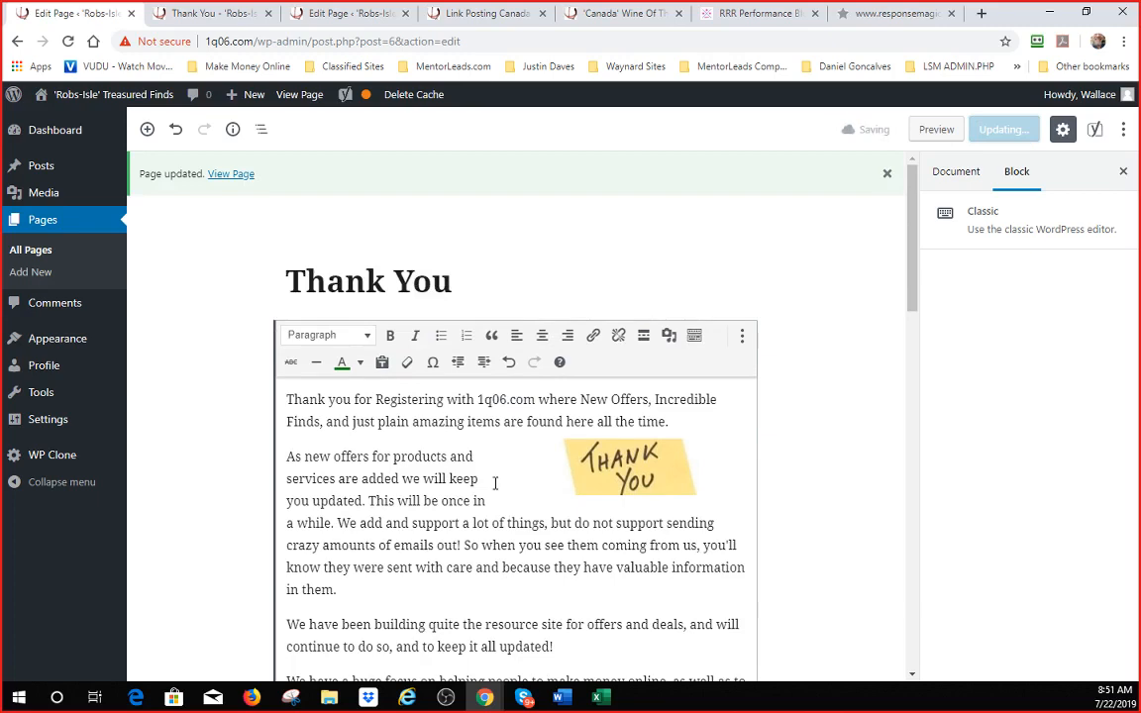
scroll(495, 483, down, 3)
scroll(496, 426, up, 3)
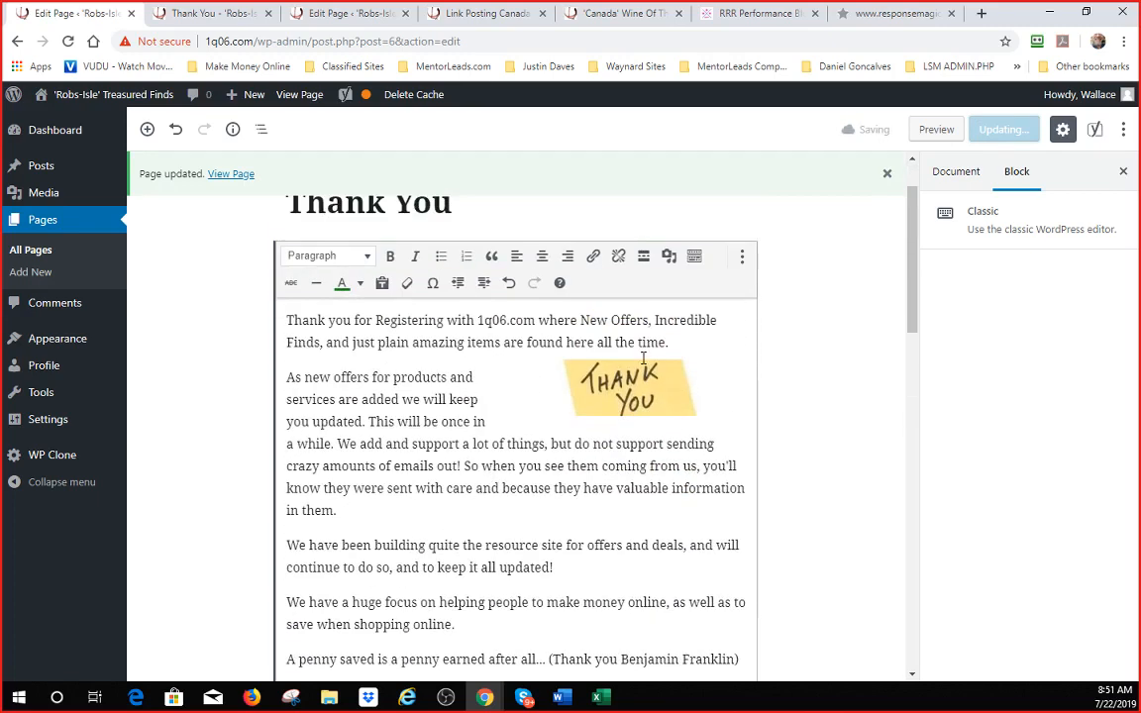
scroll(306, 369, down, 8)
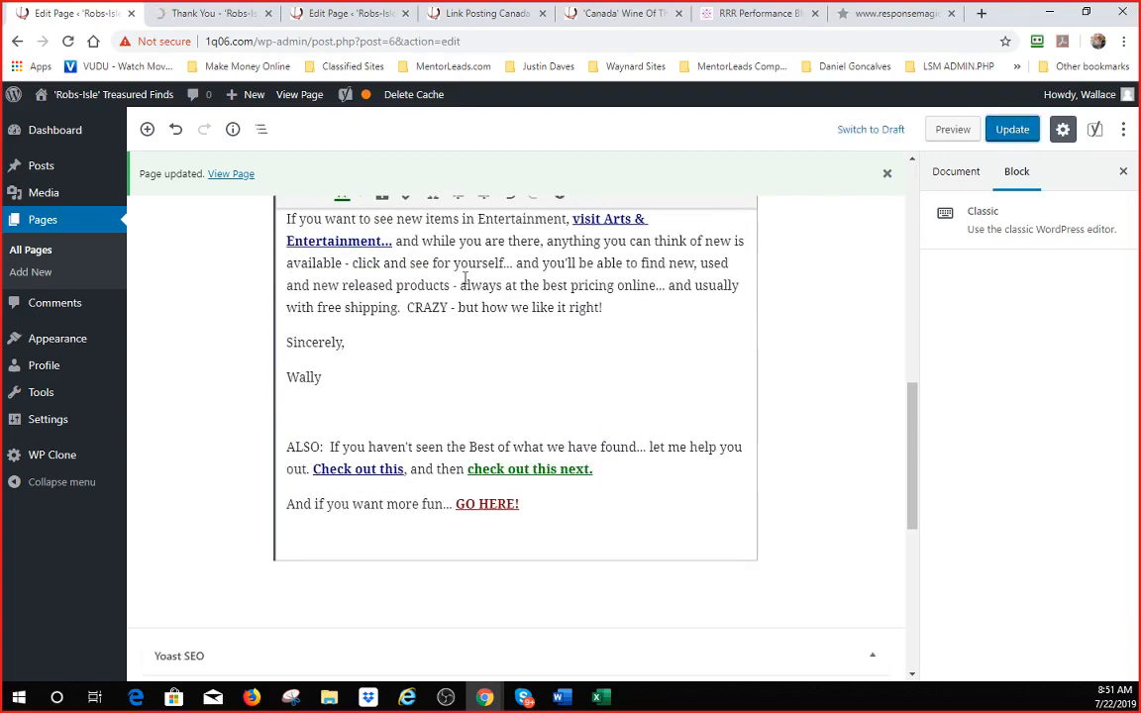
- Start a new Response Magic opt-in form using the Main List for 1q06.com
click(948, 22)
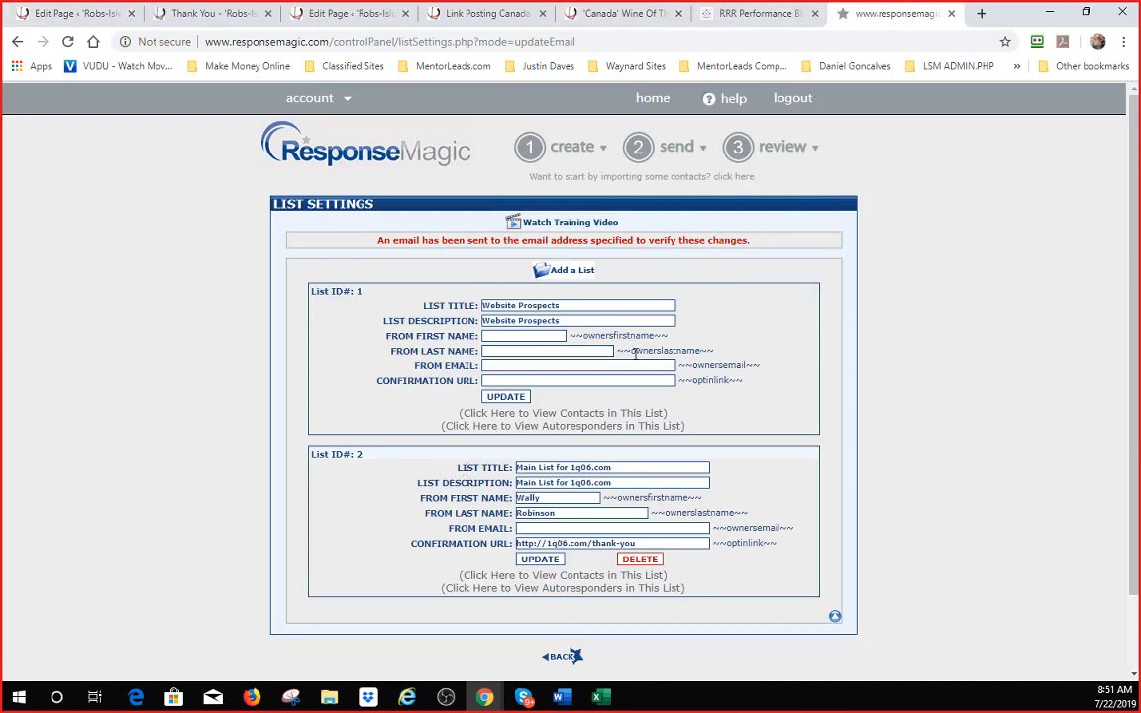
mouse_move(572, 151)
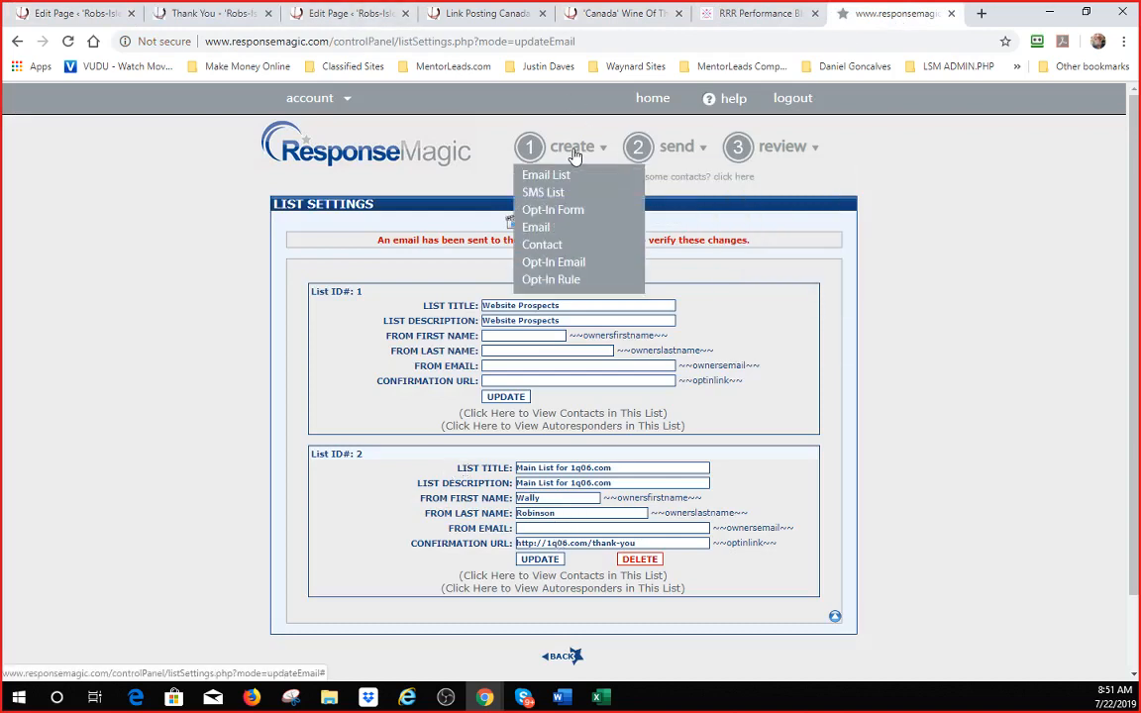
click(553, 210)
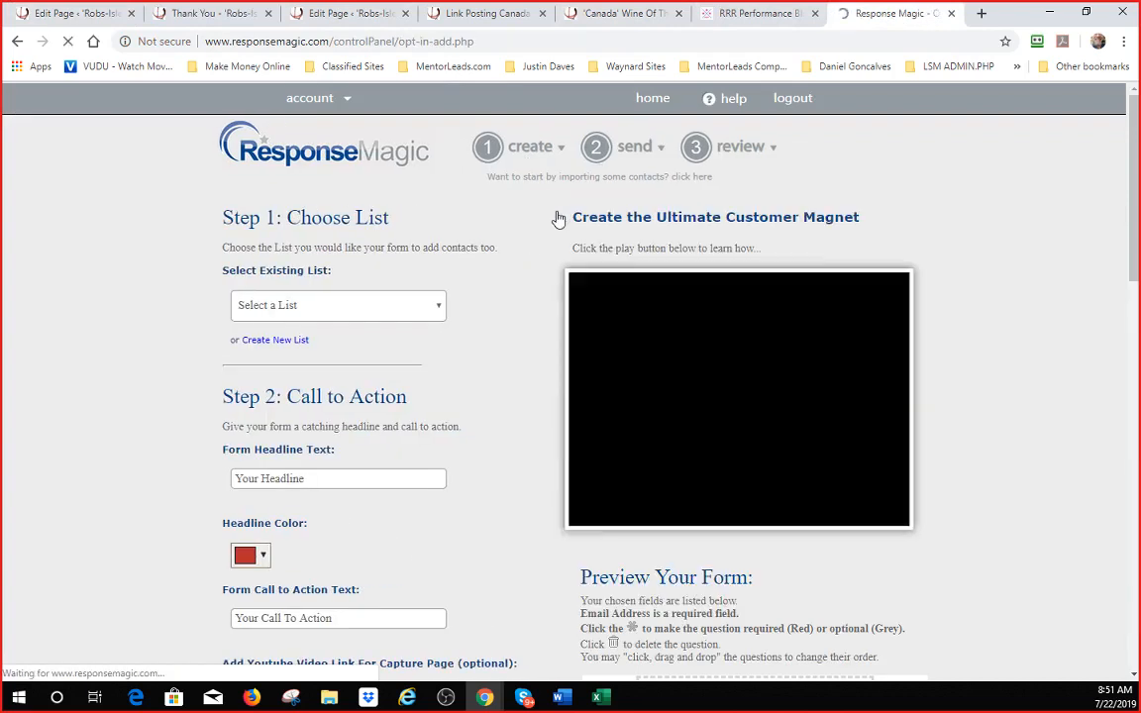
click(396, 306)
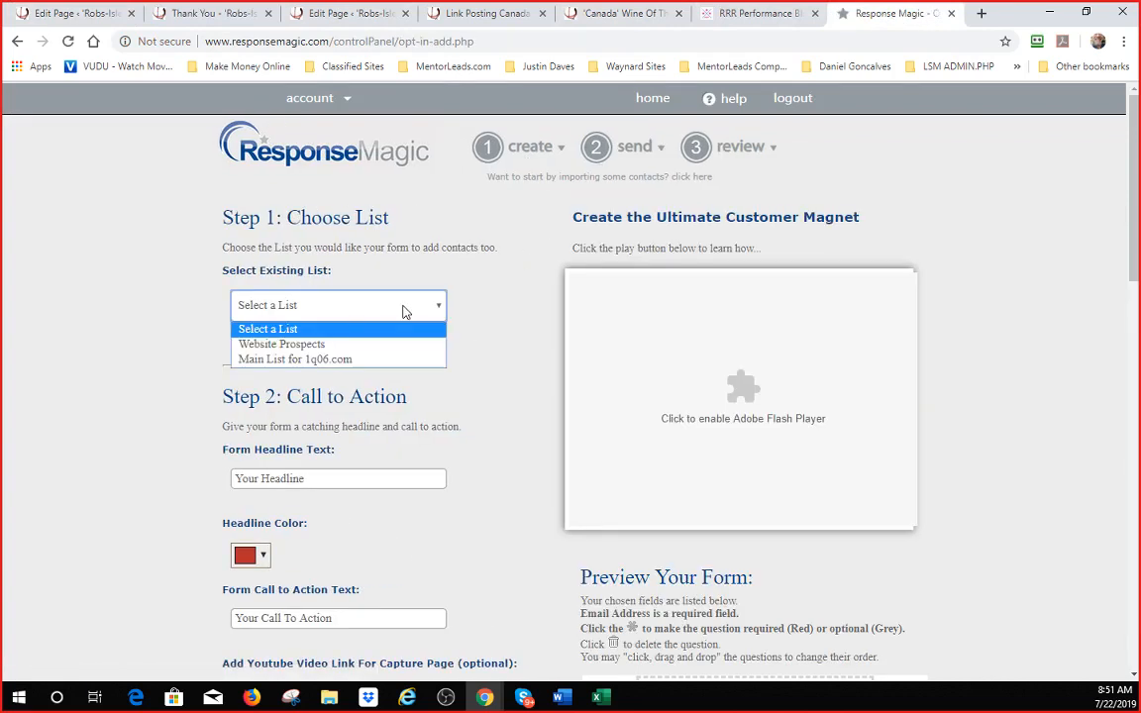
click(293, 361)
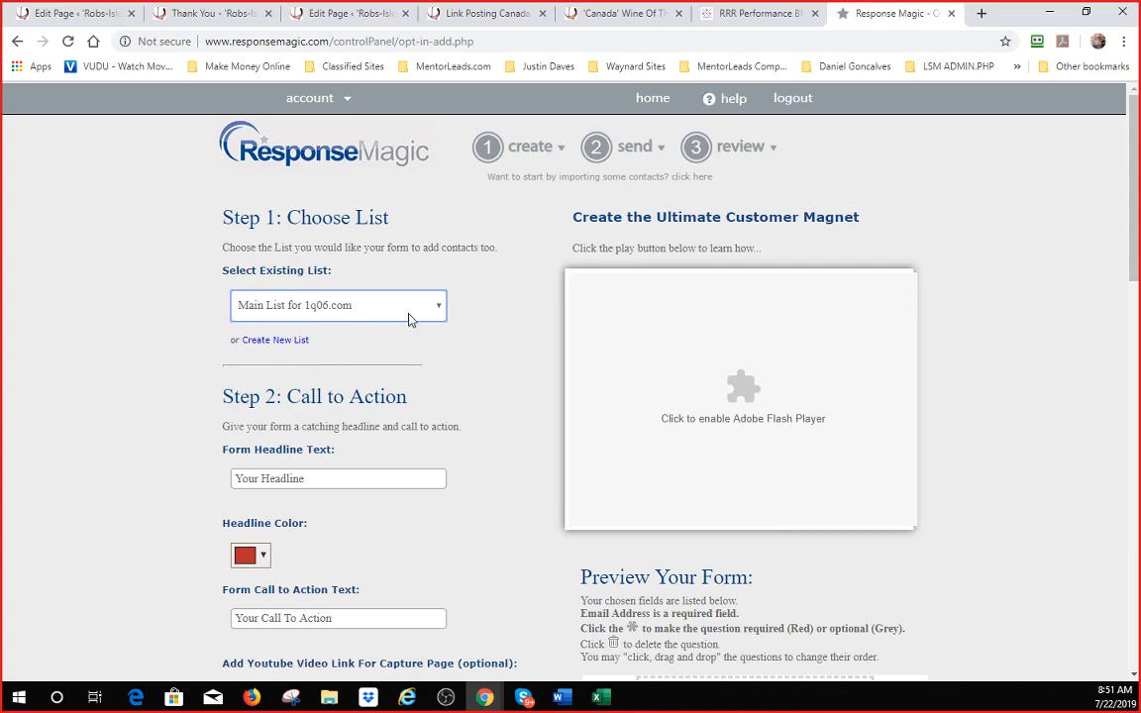
scroll(410, 318, down, 20)
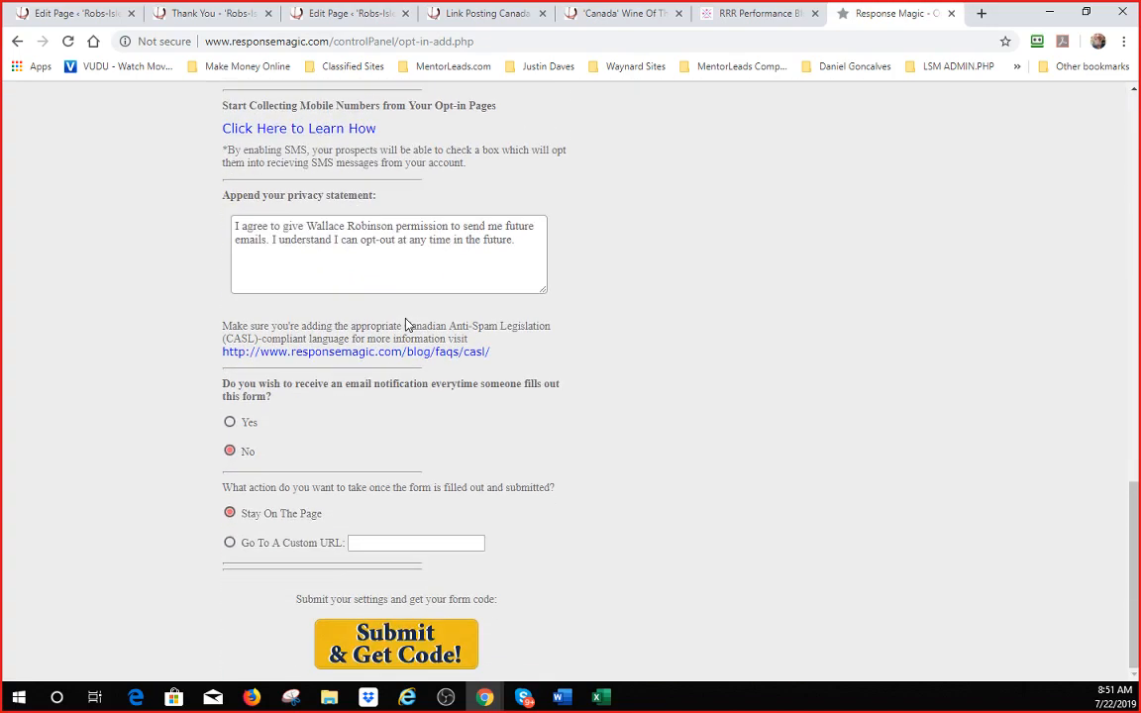
click(229, 543)
click(394, 543)
text(http://1q06.com/thank-you)
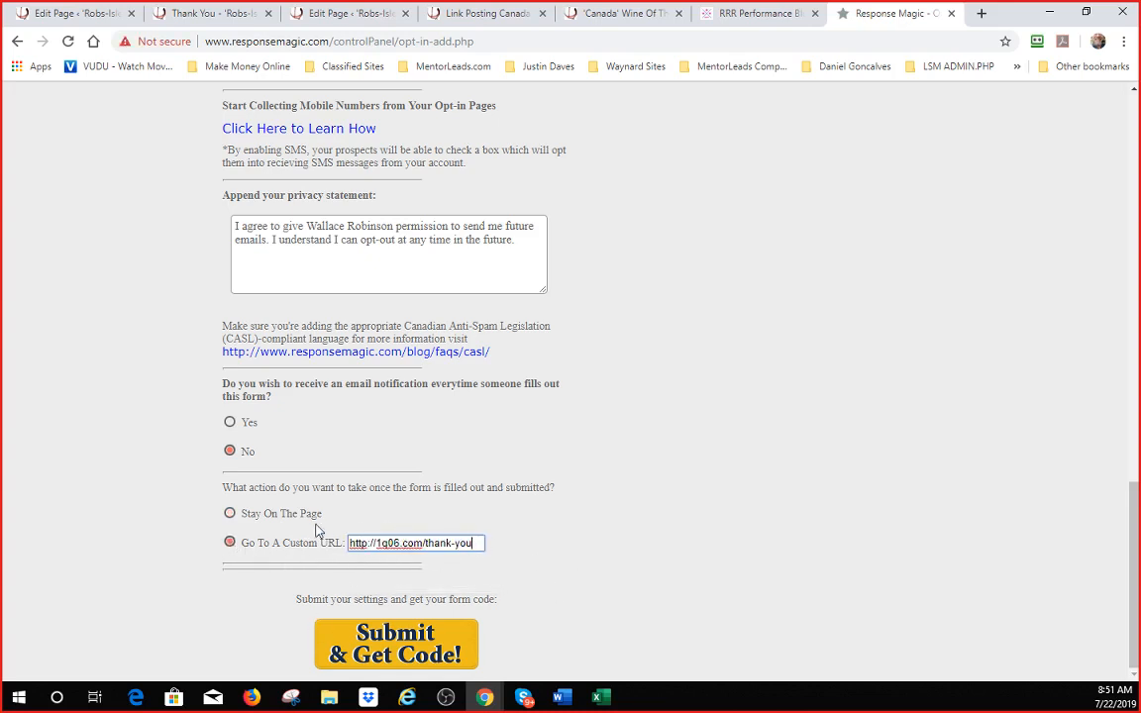
scroll(508, 476, up, 20)
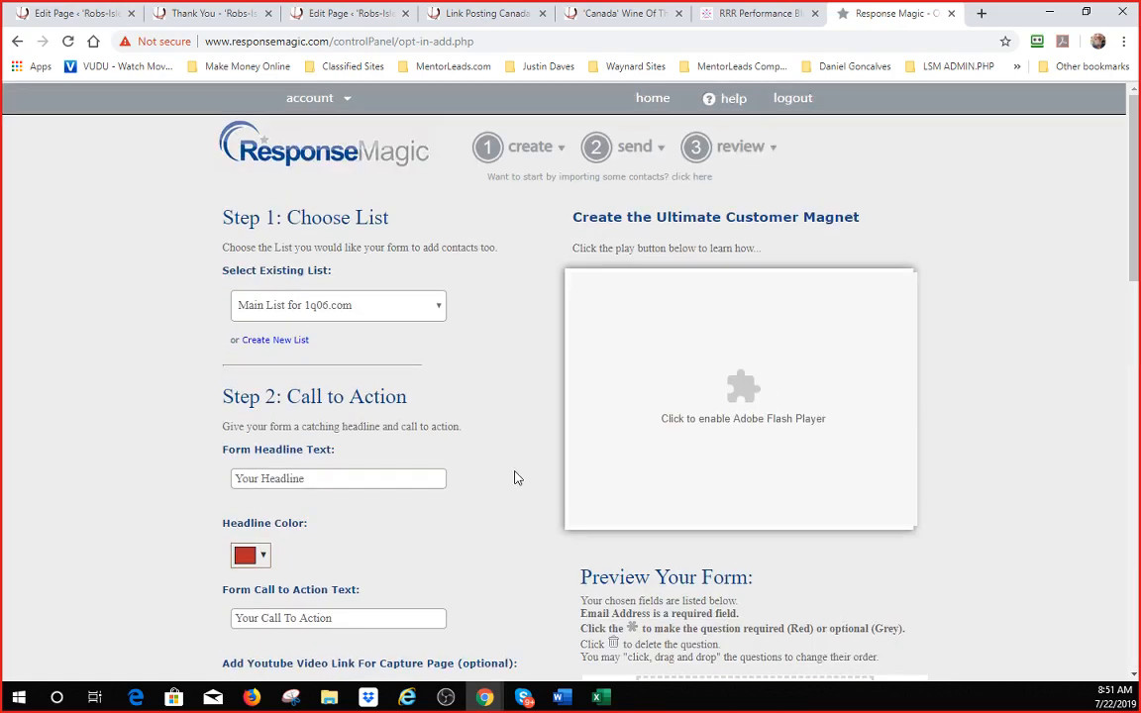
scroll(502, 384, down, 2)
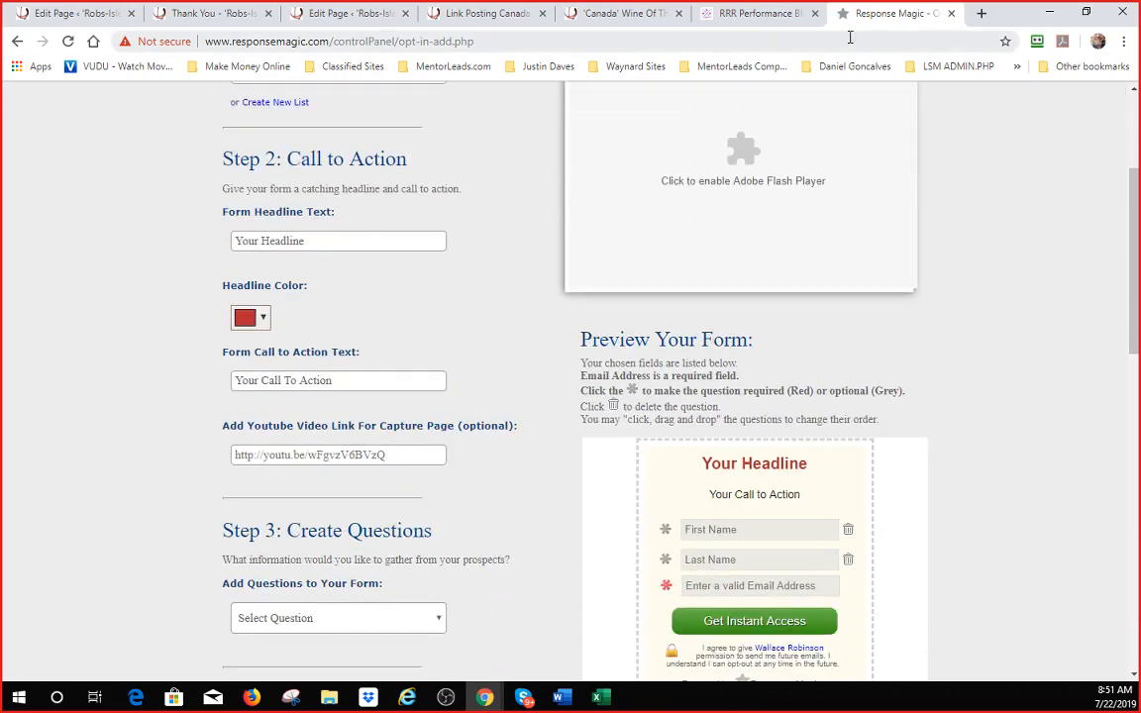
- Load homewithtanya.com in a new tab and view its Clothing and Apparel page
click(983, 15)
text(hom)
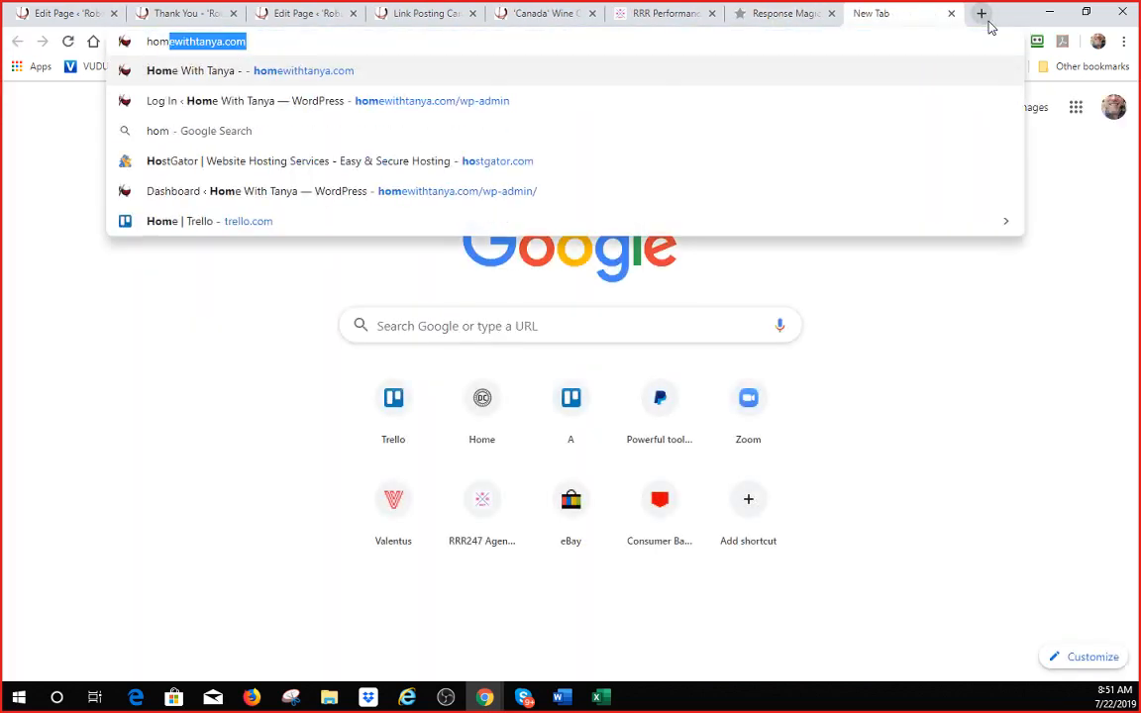
text(e)
key(Return)
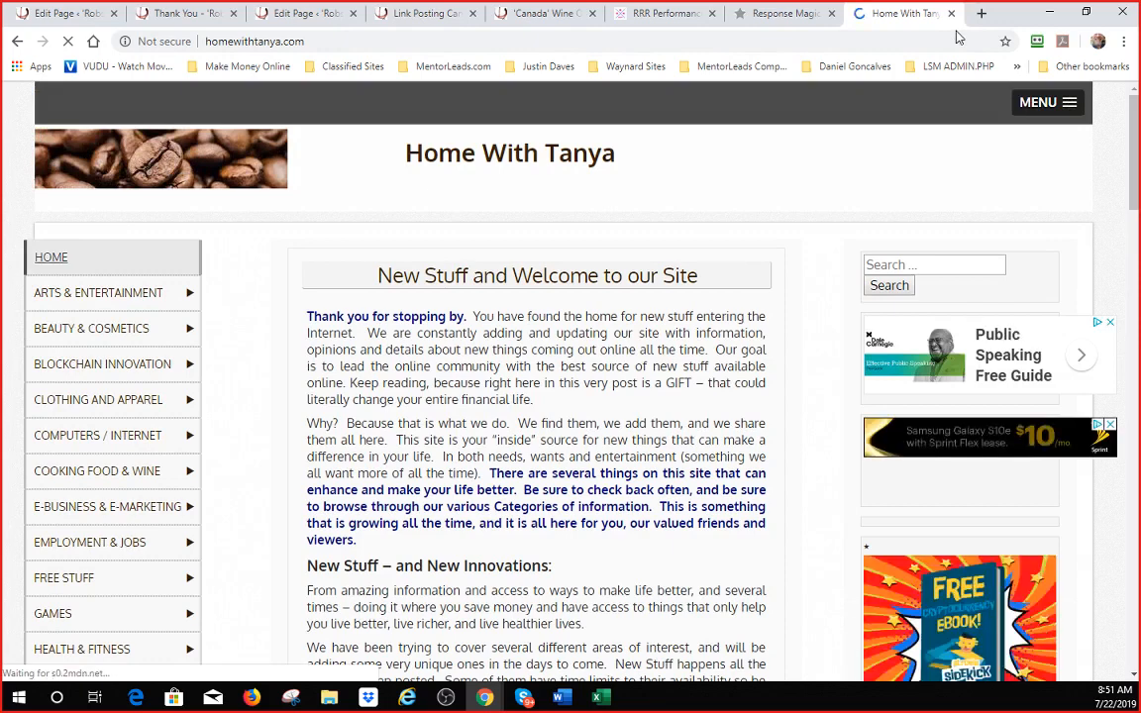
click(87, 406)
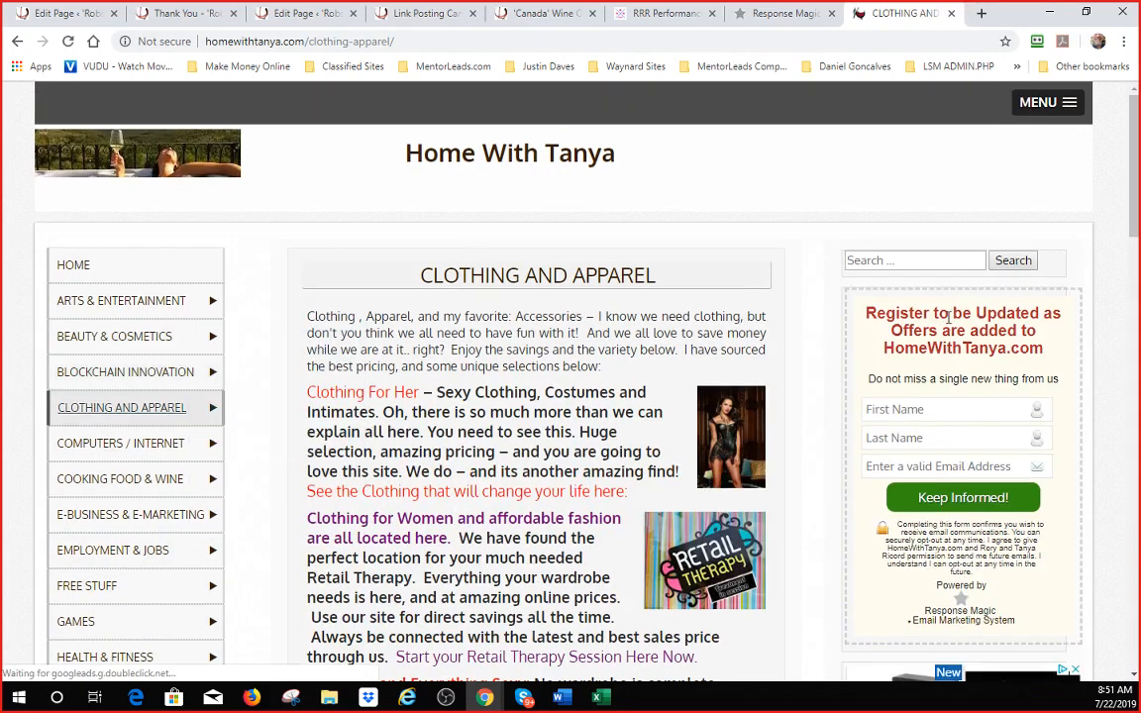
scroll(945, 336, down, 3)
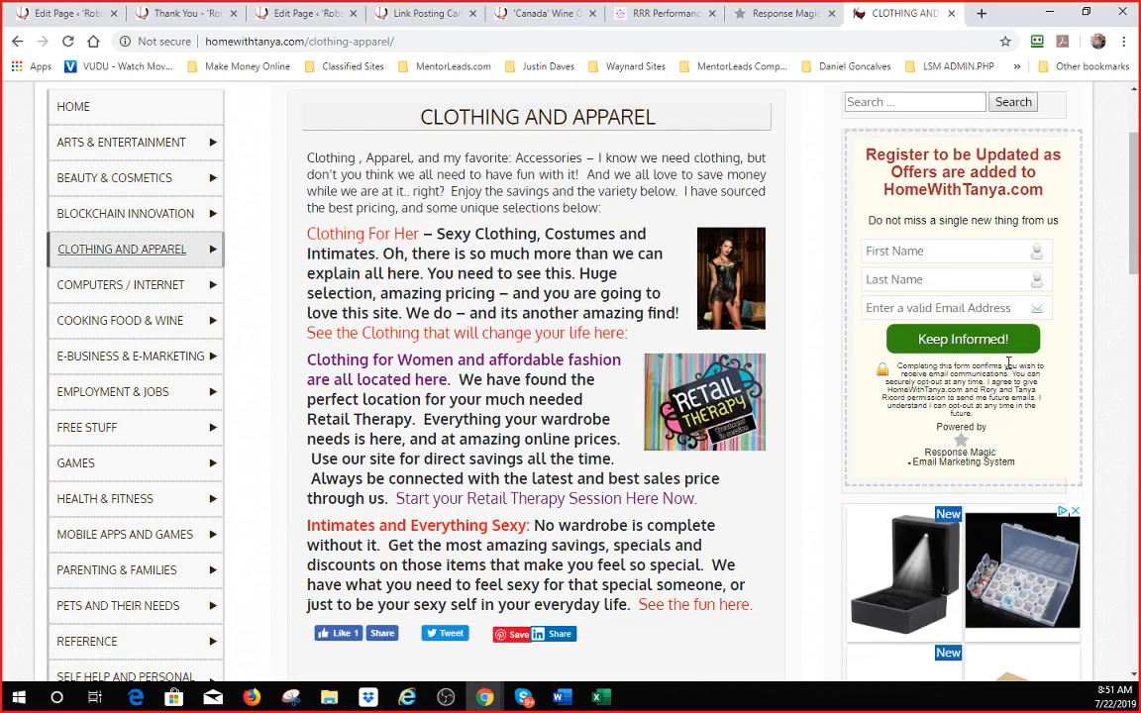
scroll(1008, 363, up, 1)
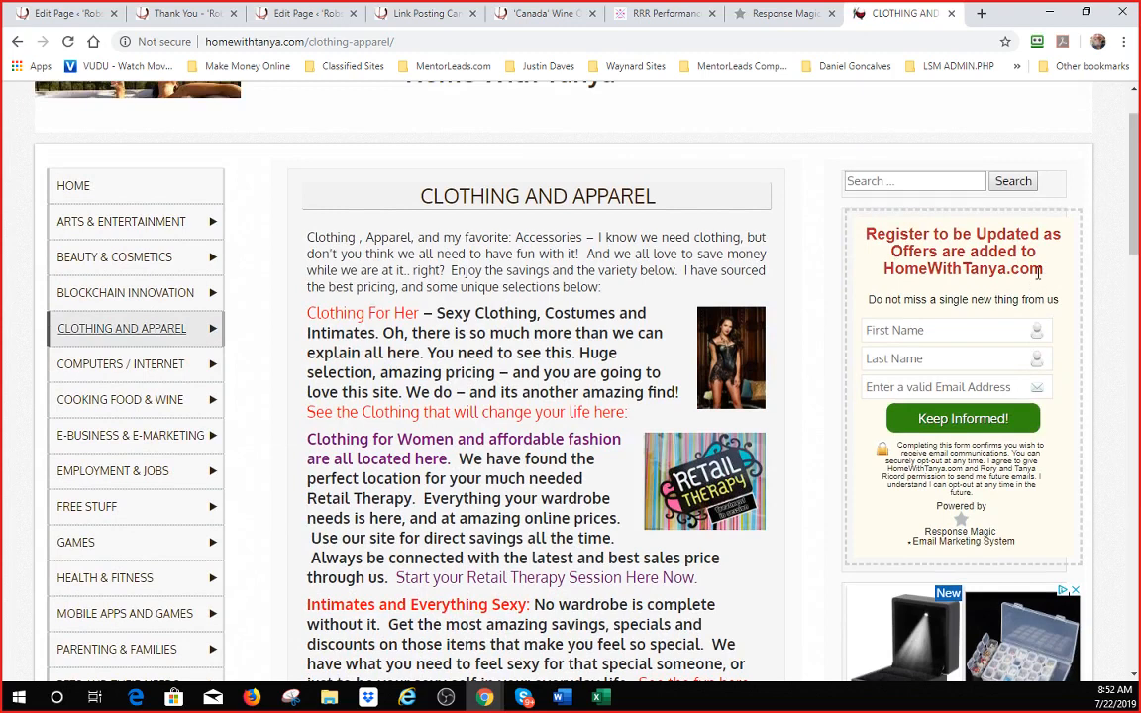
- Copy the Register headline into Form Headline Text, replacing HomeWithTanya with 1q06
drag(1042, 265, 835, 243)
key(ctrl+c)
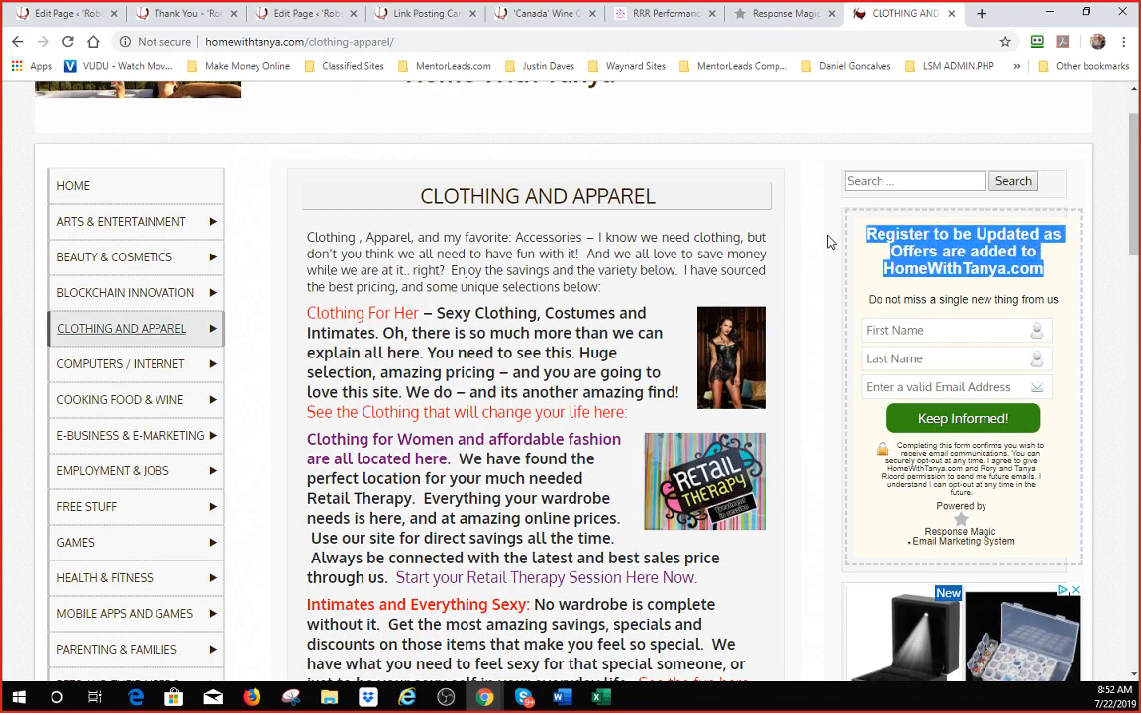
click(804, 15)
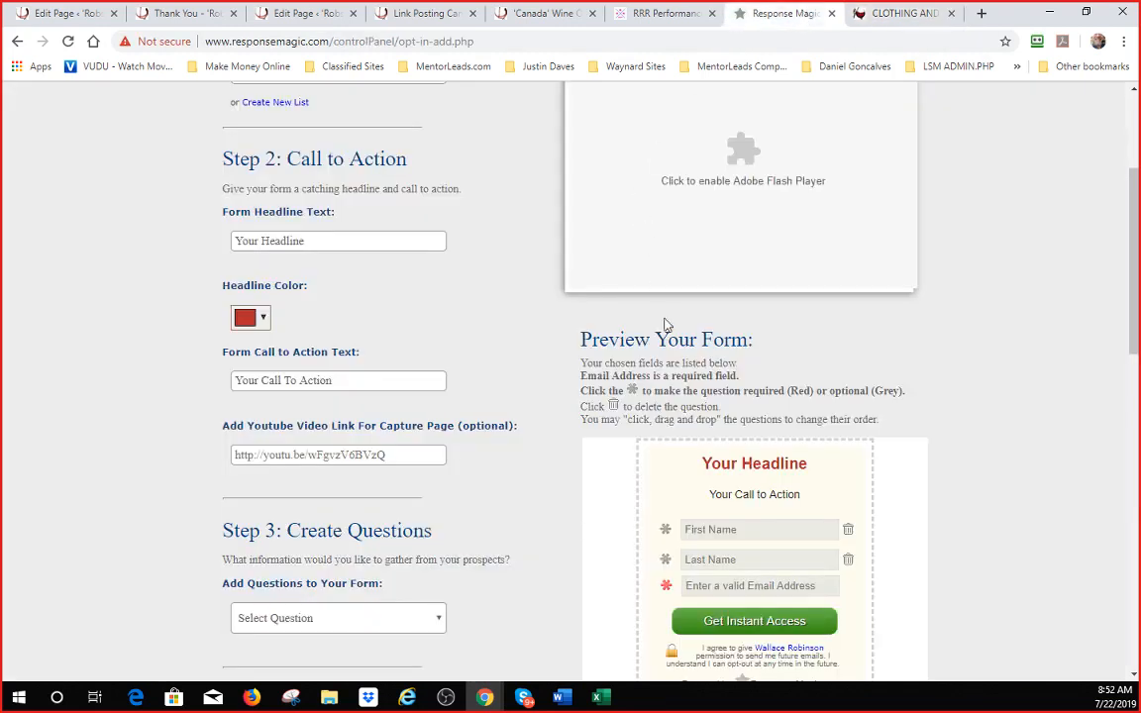
click(300, 240)
key(ctrl+v)
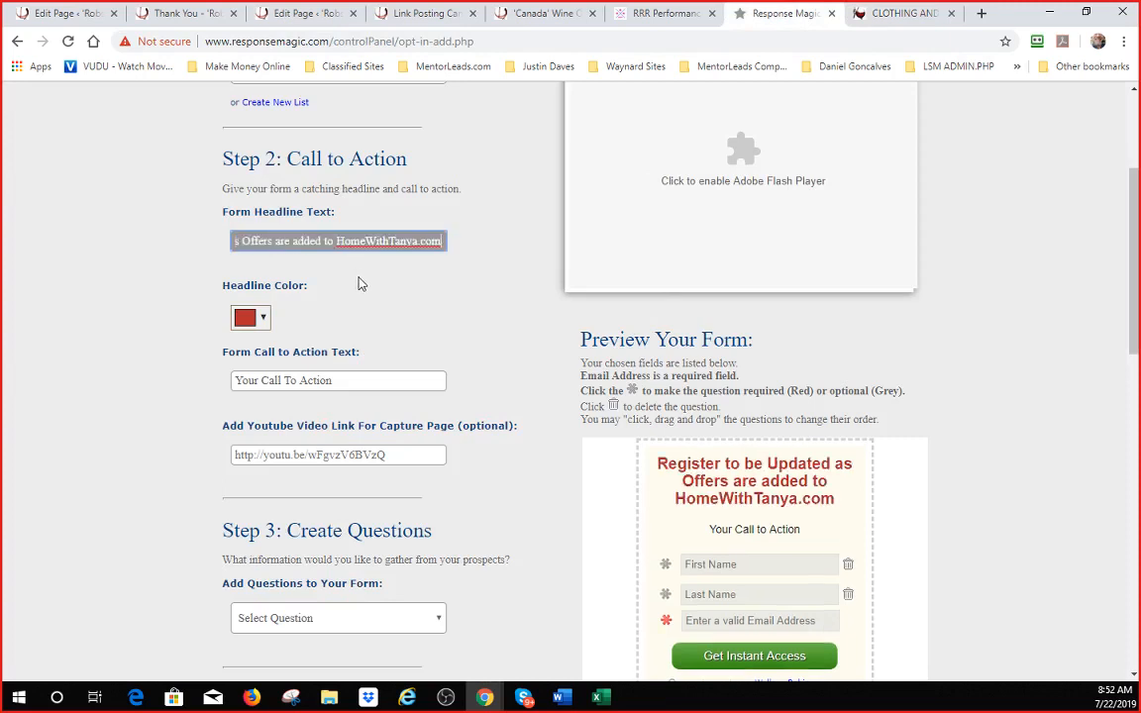
drag(337, 241, 416, 241)
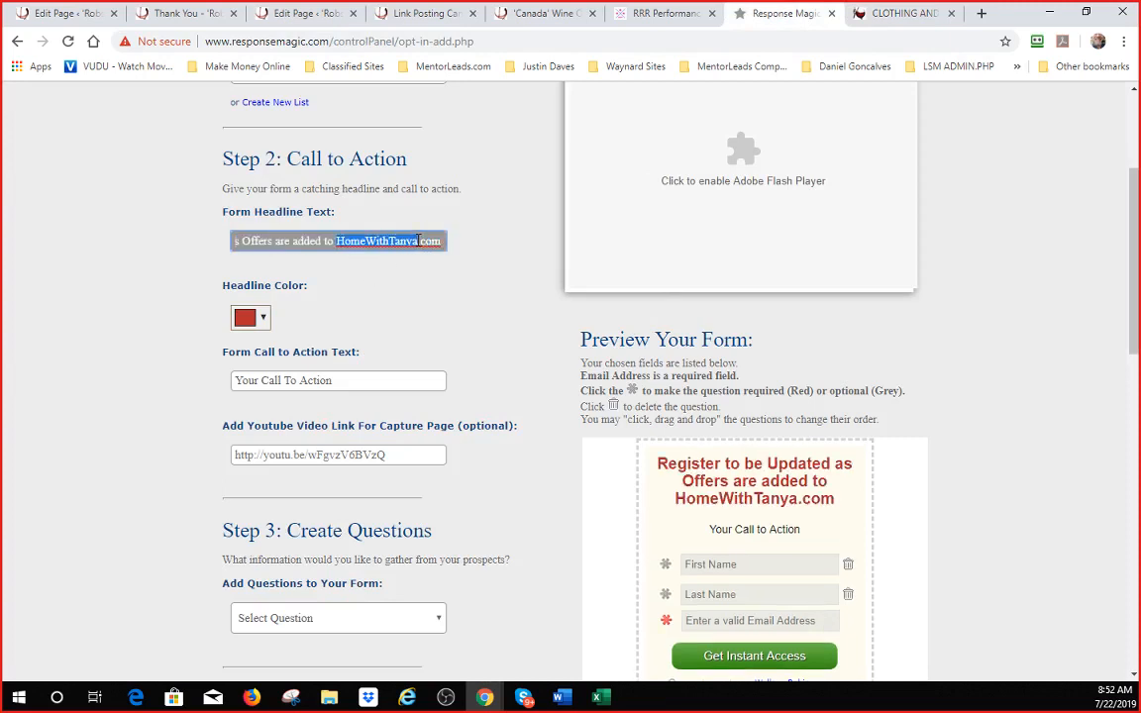
text(1)
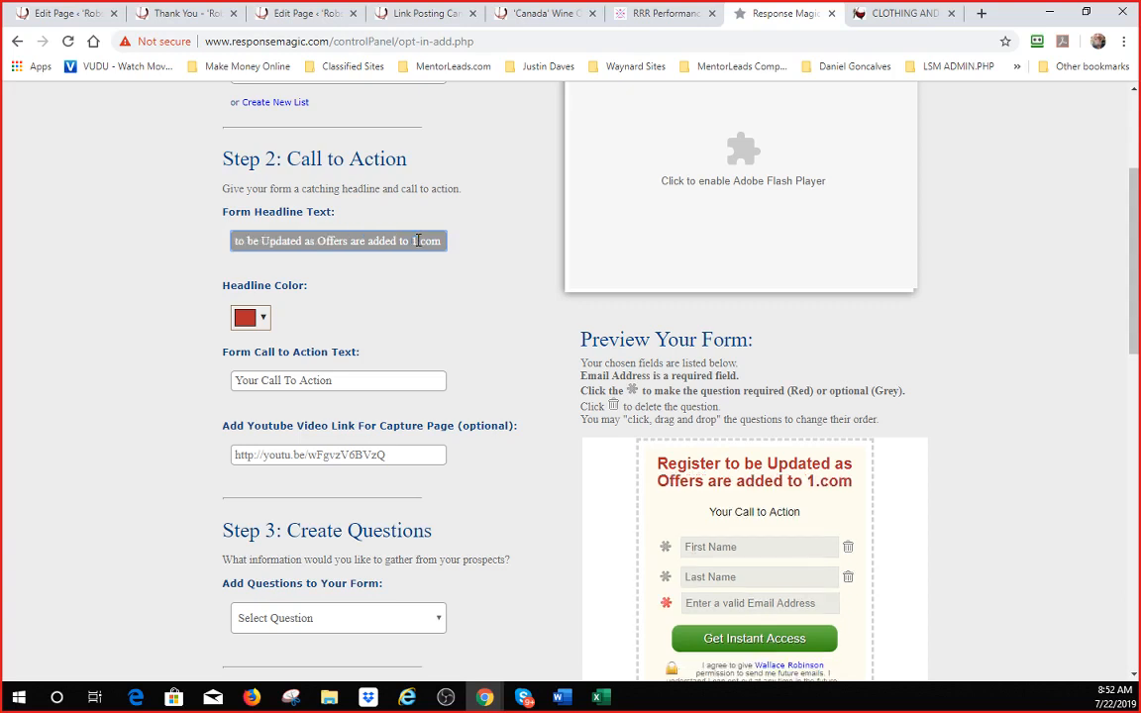
text(q06)
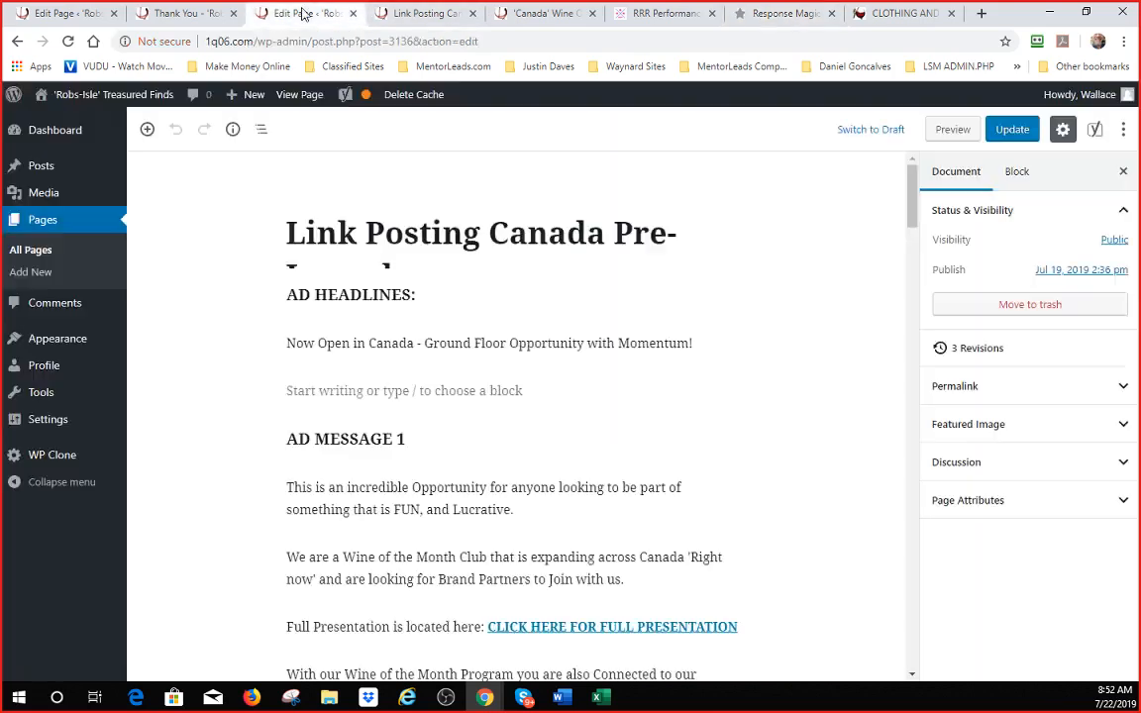
- Copy the 'Do not miss a single new thing from us' line from the Home With Tanya page
click(297, 13)
click(765, 13)
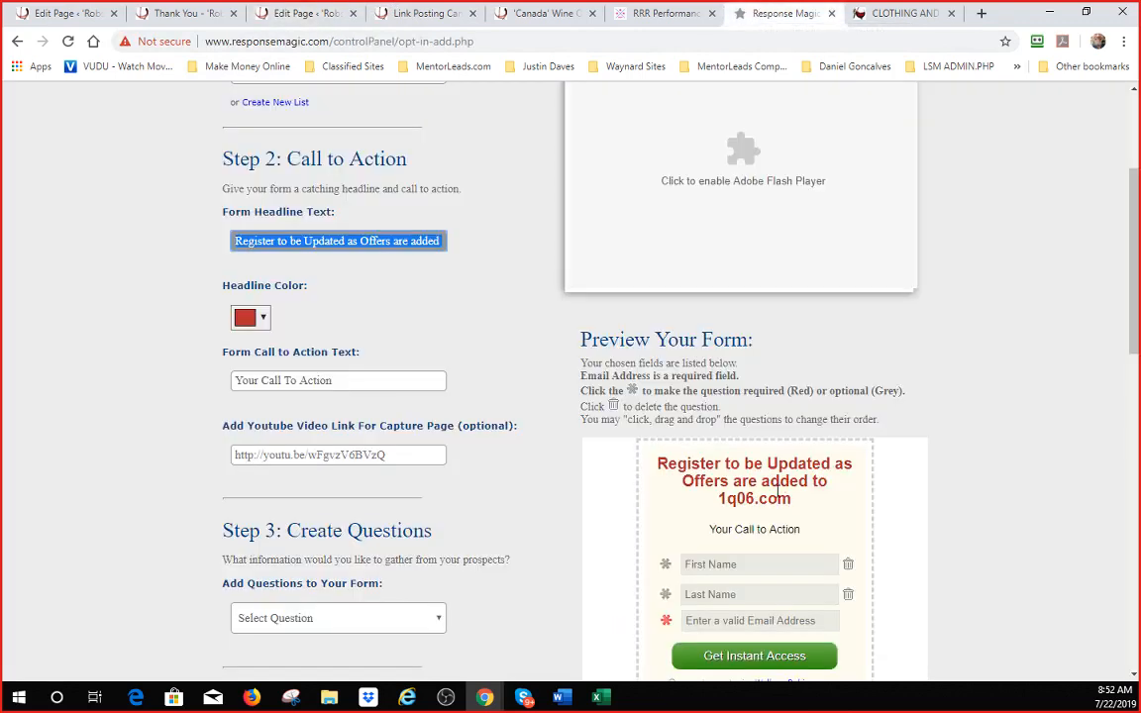
click(884, 13)
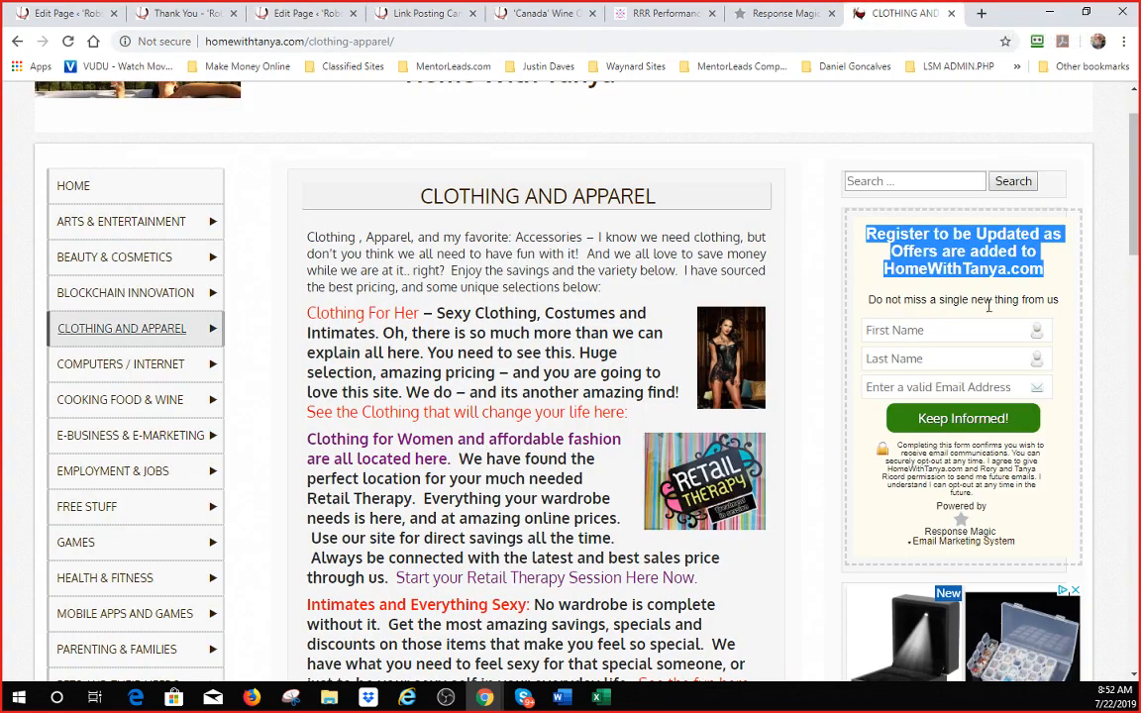
drag(1060, 302, 868, 301)
key(ctrl+c)
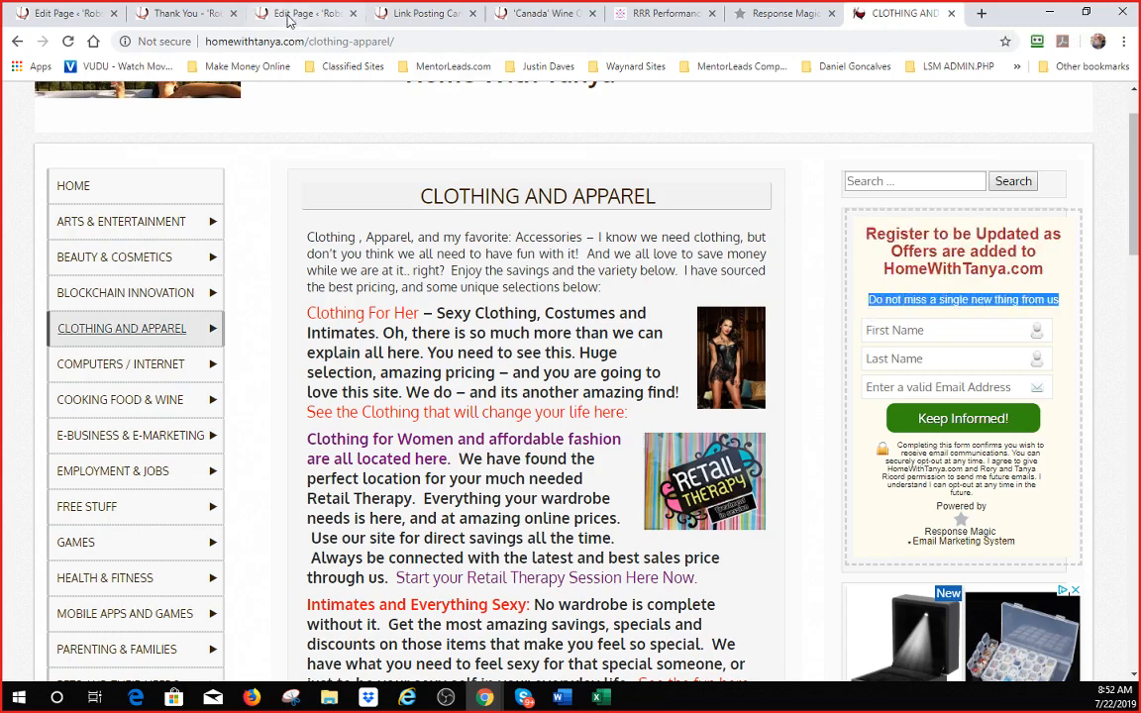
click(778, 15)
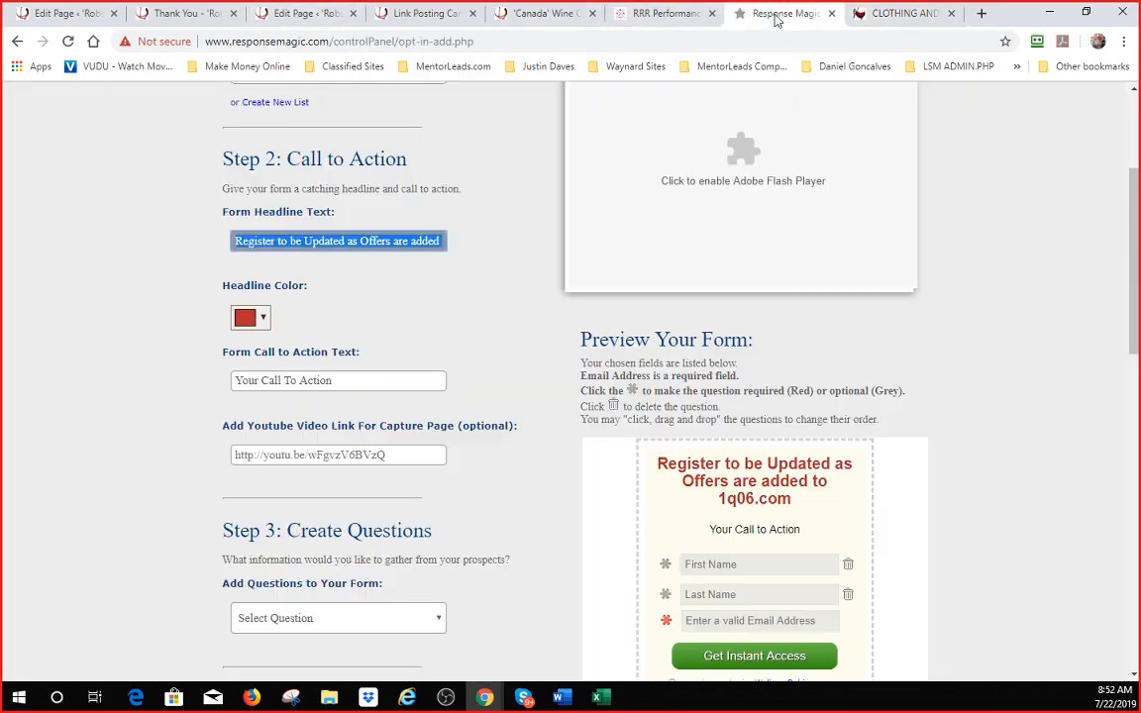
- Paste 'Do not miss a single new thing from us' as the call to action and make First Name required
click(370, 379)
key(ctrl+v)
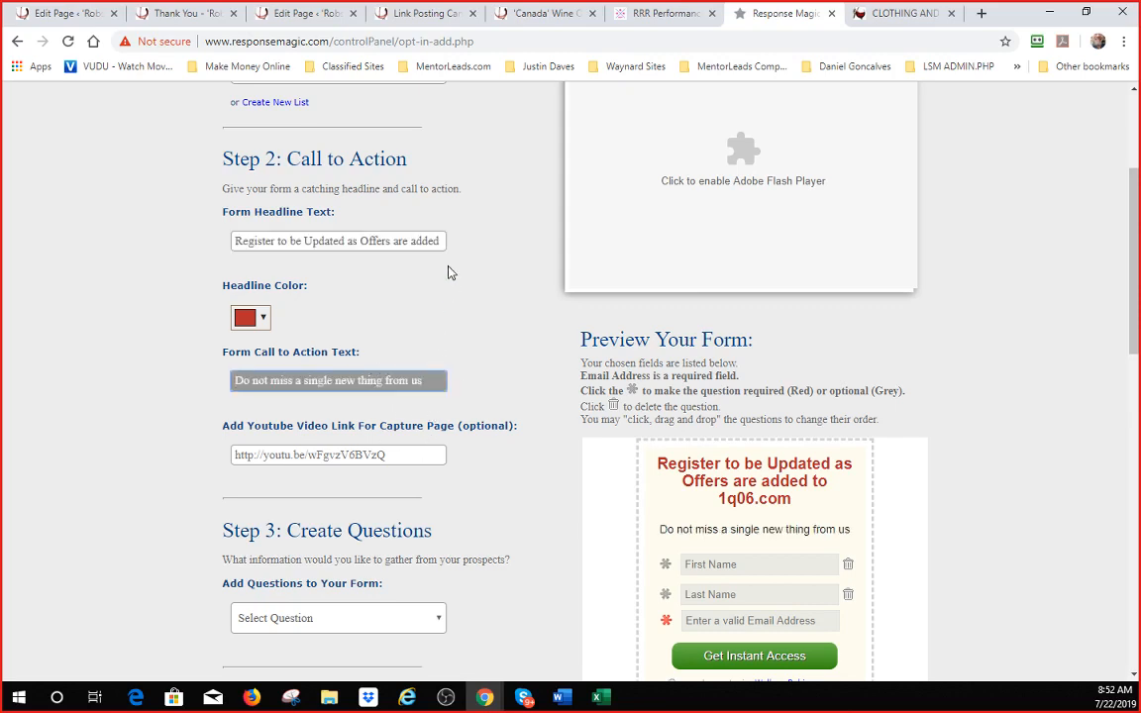
scroll(447, 272, down, 2)
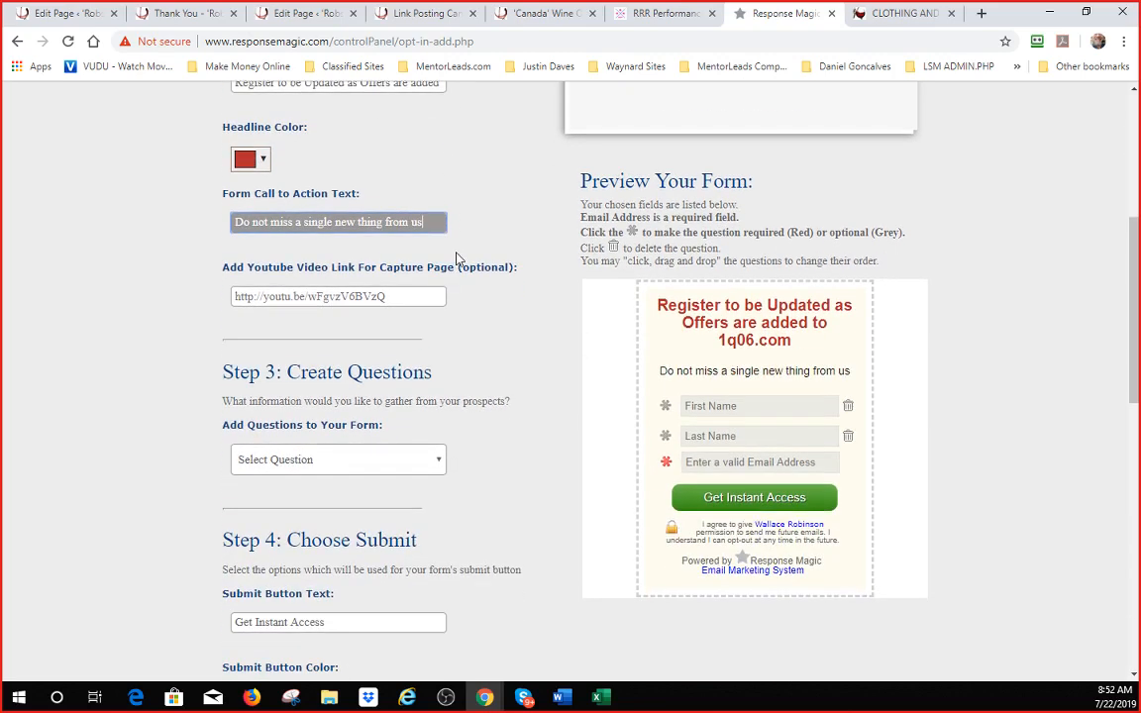
click(665, 405)
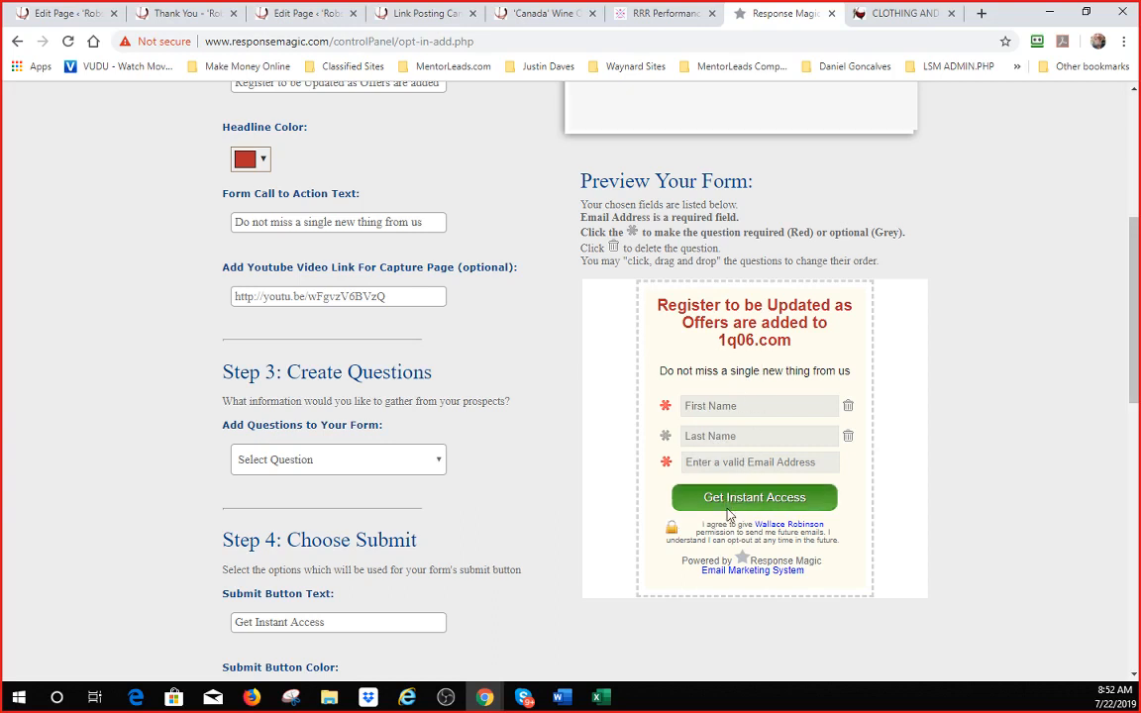
- Add an optional Telephone Field question to the opt-in form from the Add Questions list
click(337, 462)
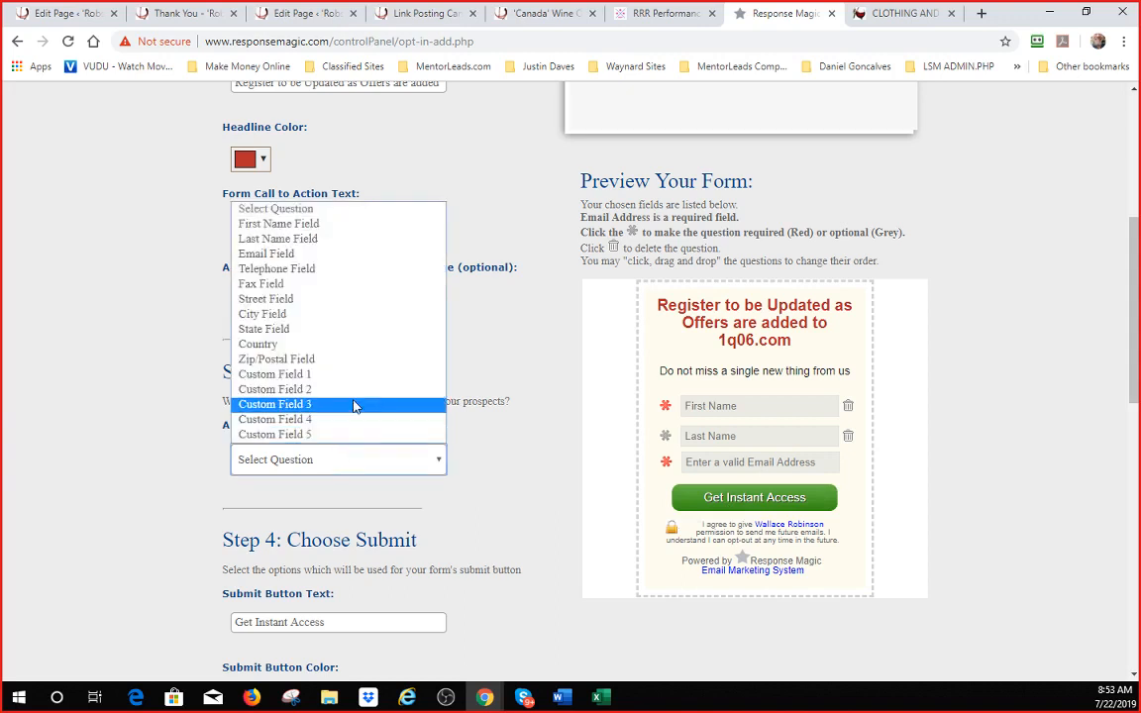
click(312, 270)
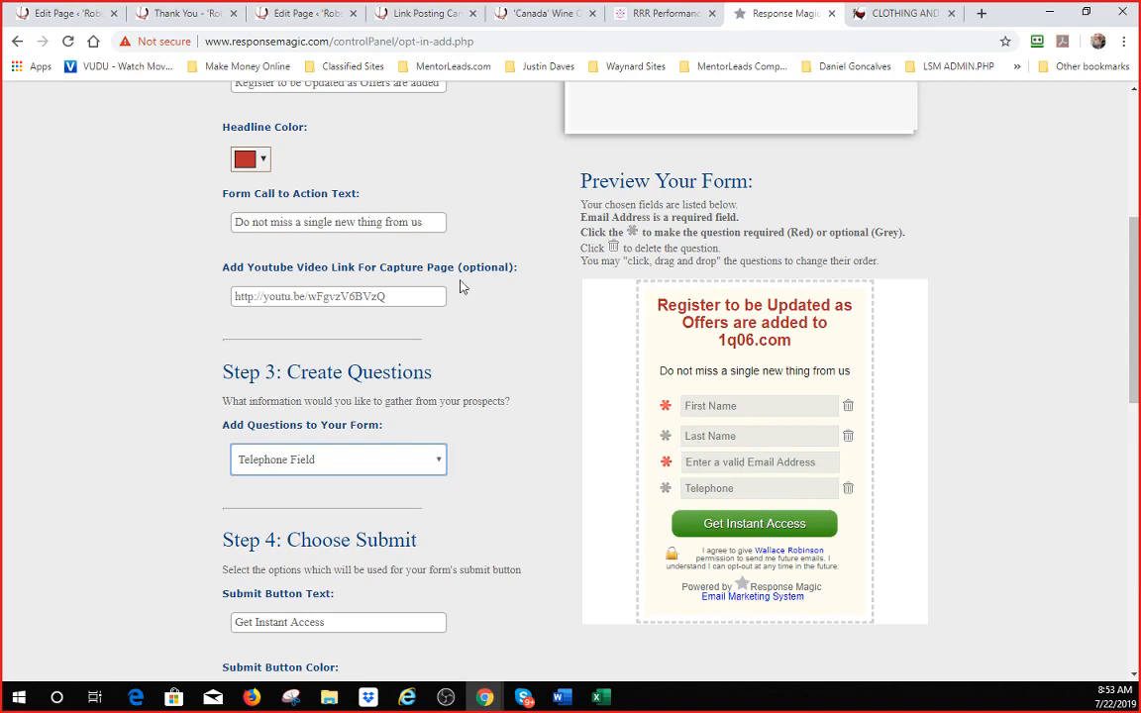
scroll(454, 295, down, 2)
scroll(453, 295, down, 2)
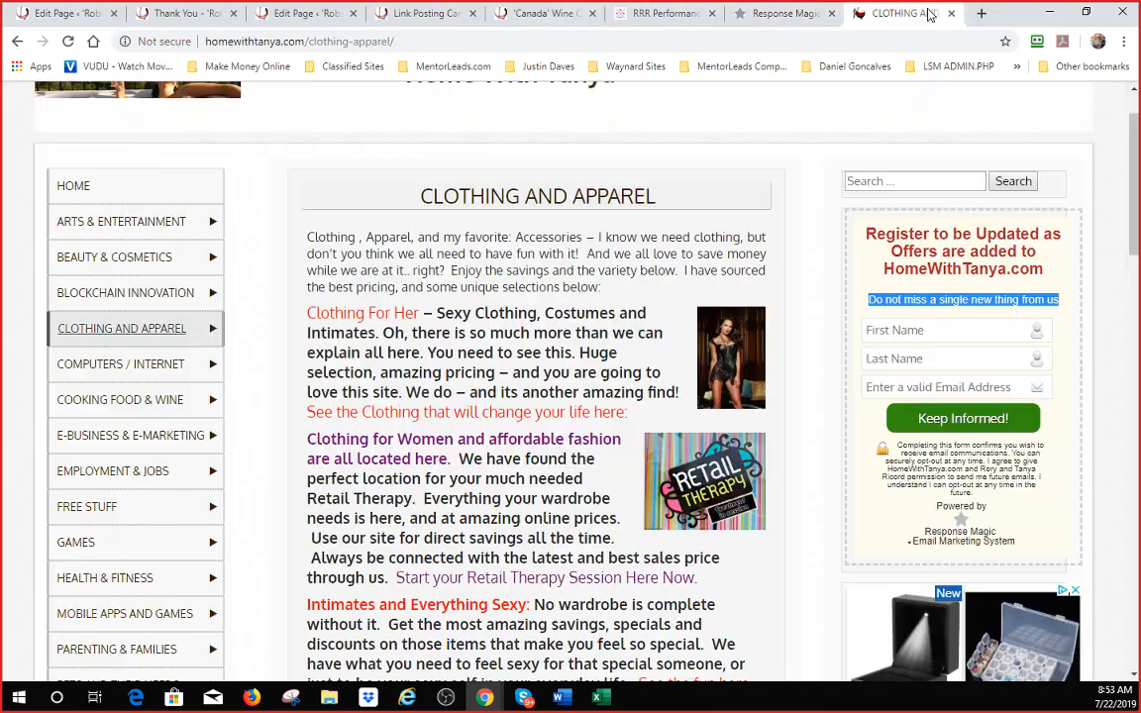
- Back in the form builder, replace the Submit Button Text with 'Keep Informed'
click(901, 13)
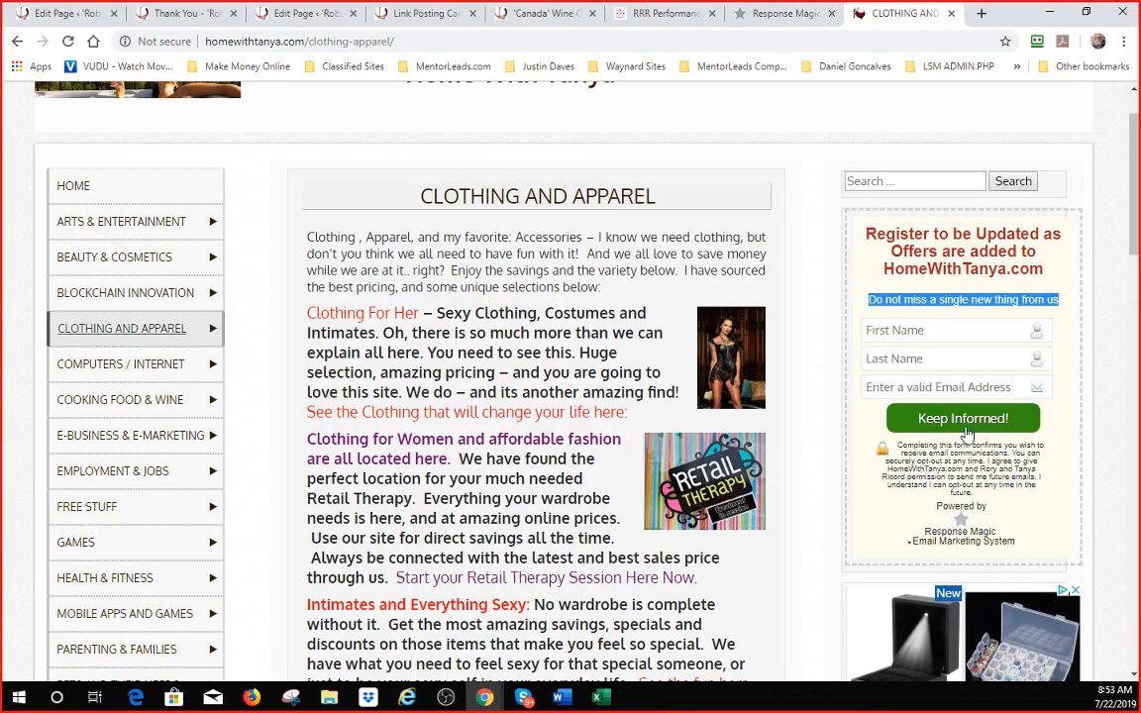
click(787, 13)
drag(359, 300, 191, 298)
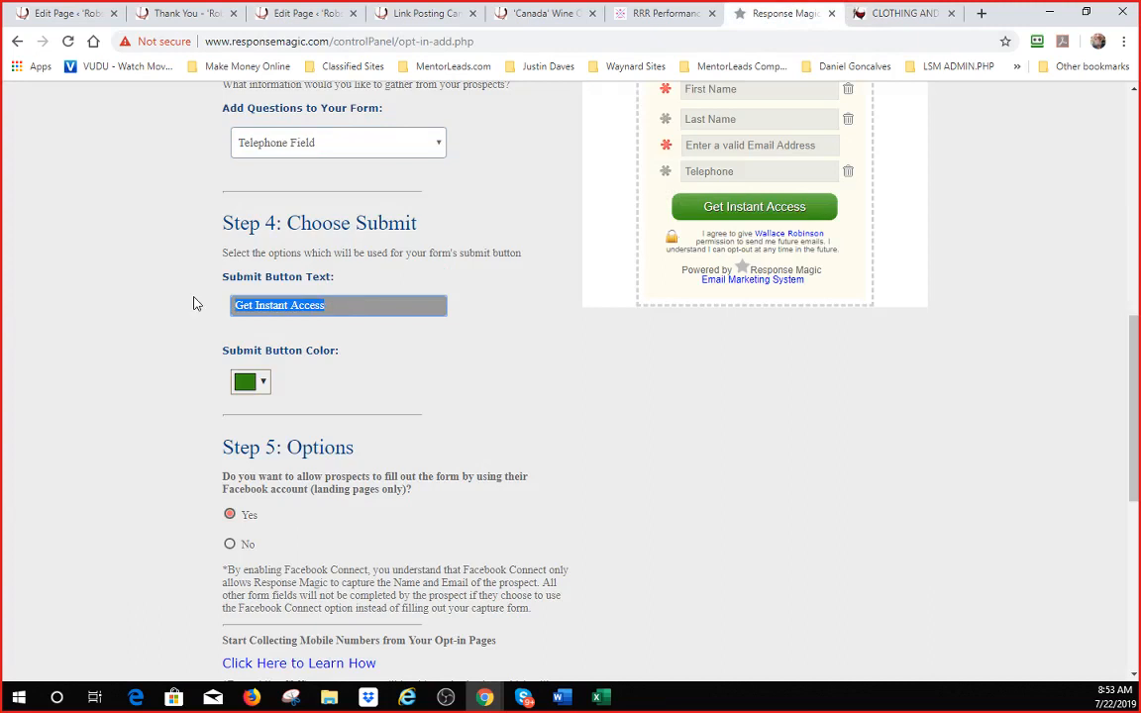
text(Keep Info)
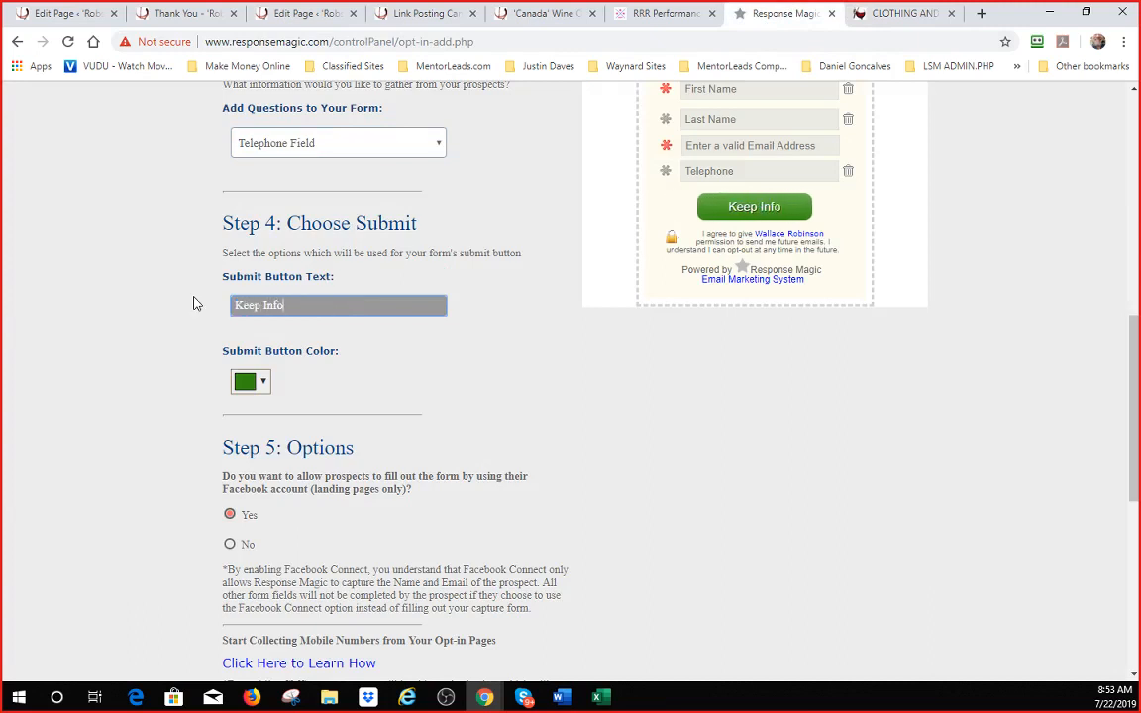
text(rmaed)
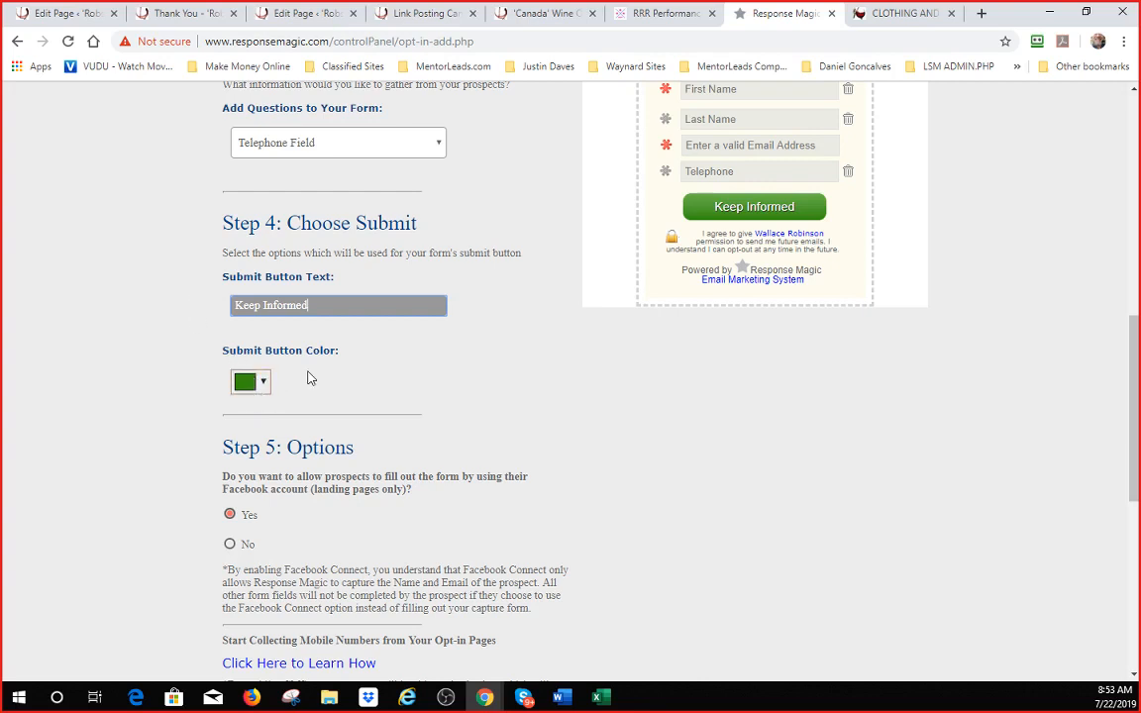
- Set the Facebook fill-in option to No
scroll(310, 379, down, 2)
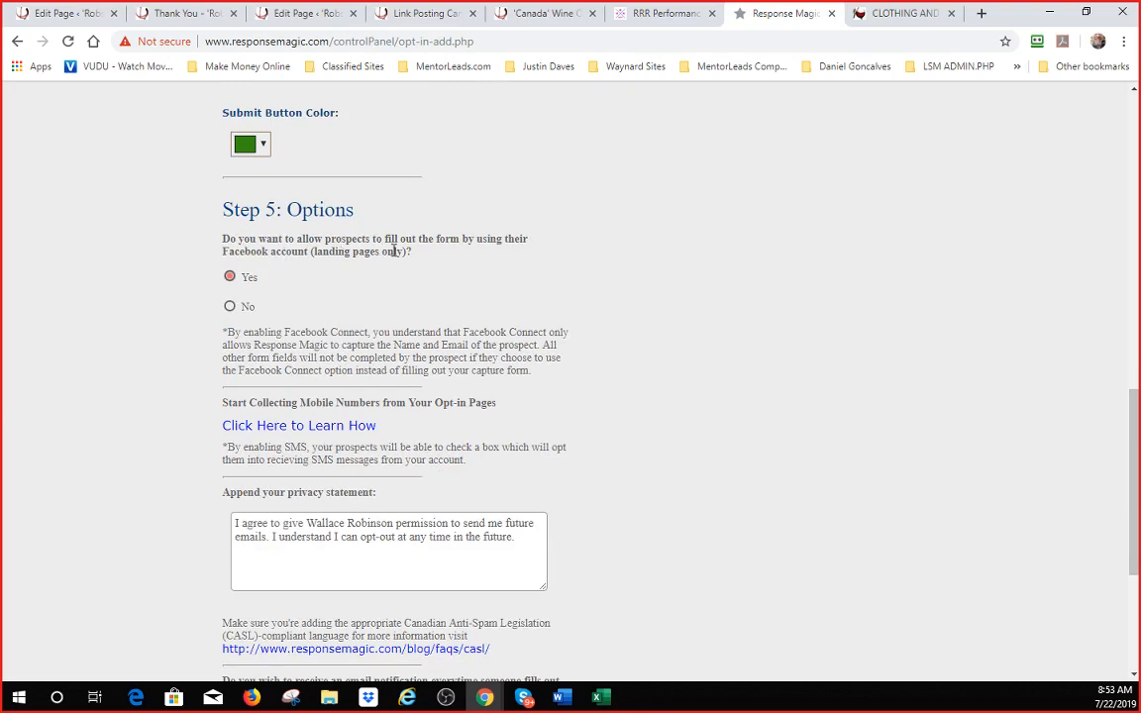
click(230, 308)
scroll(428, 429, down, 3)
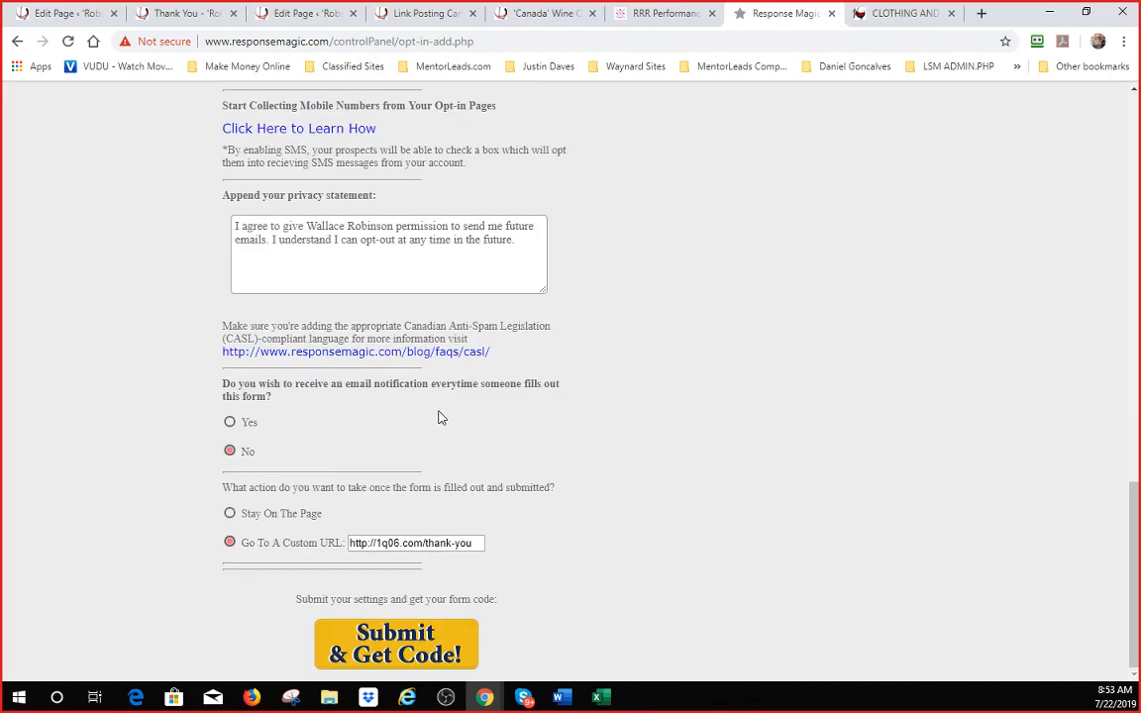
- Insert 'and 1q06.com' after the owner's name in the privacy statement
triple_click(397, 227)
click(358, 230)
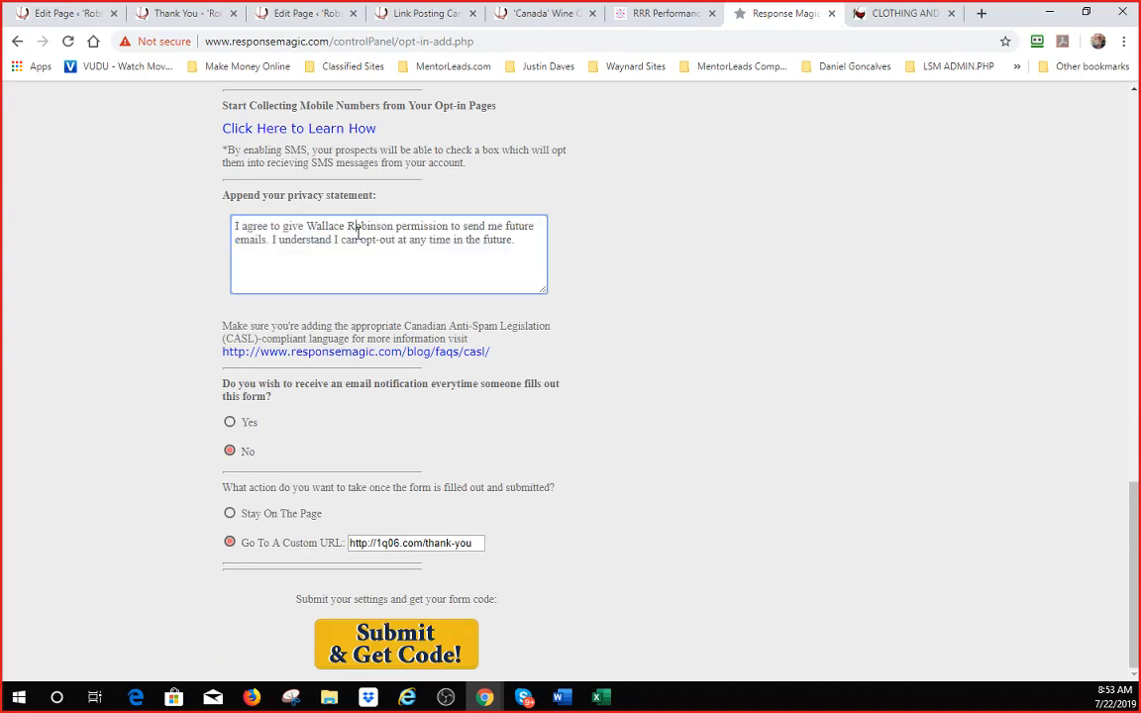
text(and 1q0)
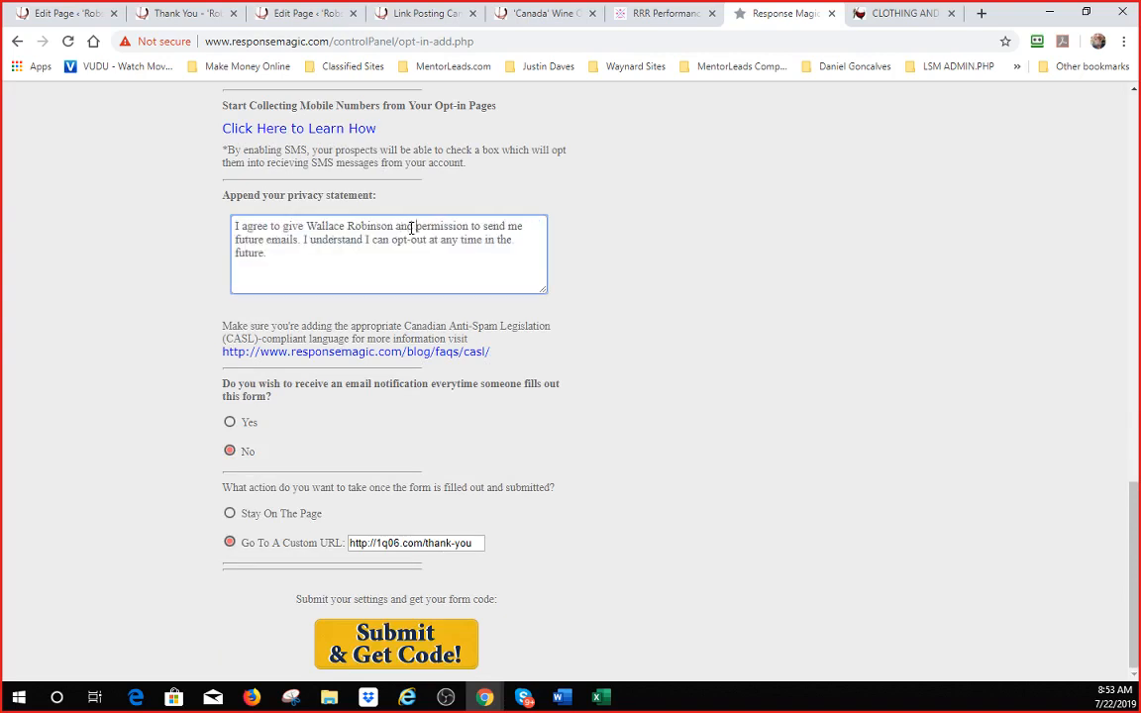
text(6.com)
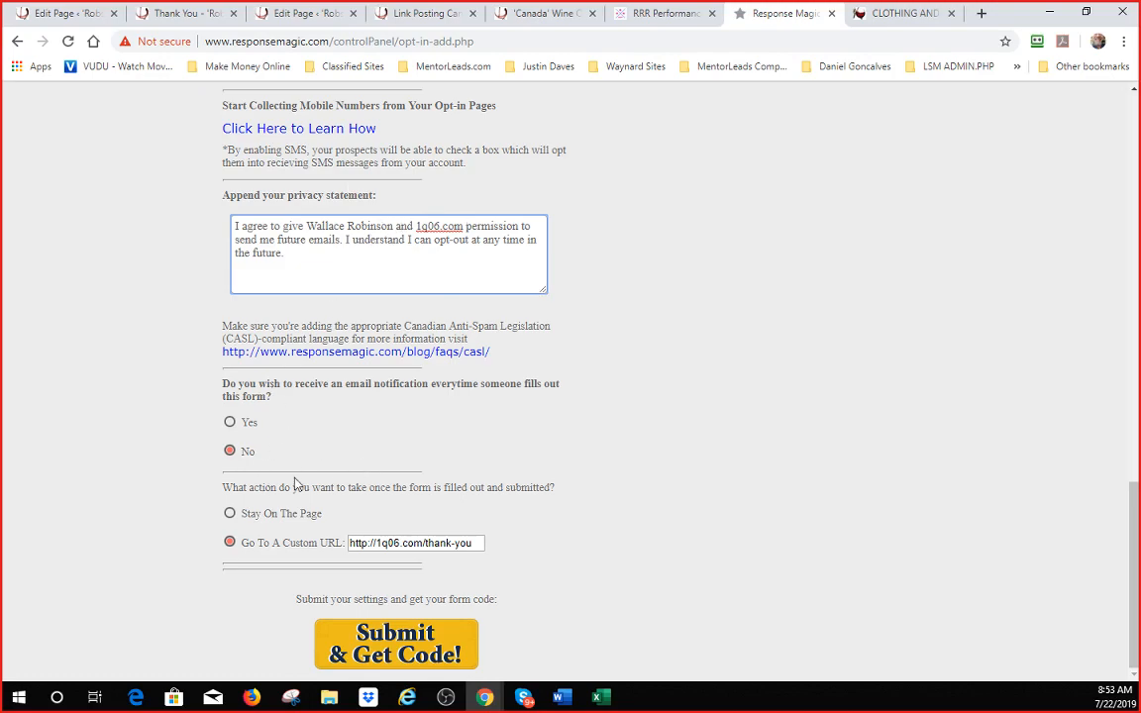
- Review the finished form and submit the settings with Submit & Get Code
scroll(603, 502, up, 15)
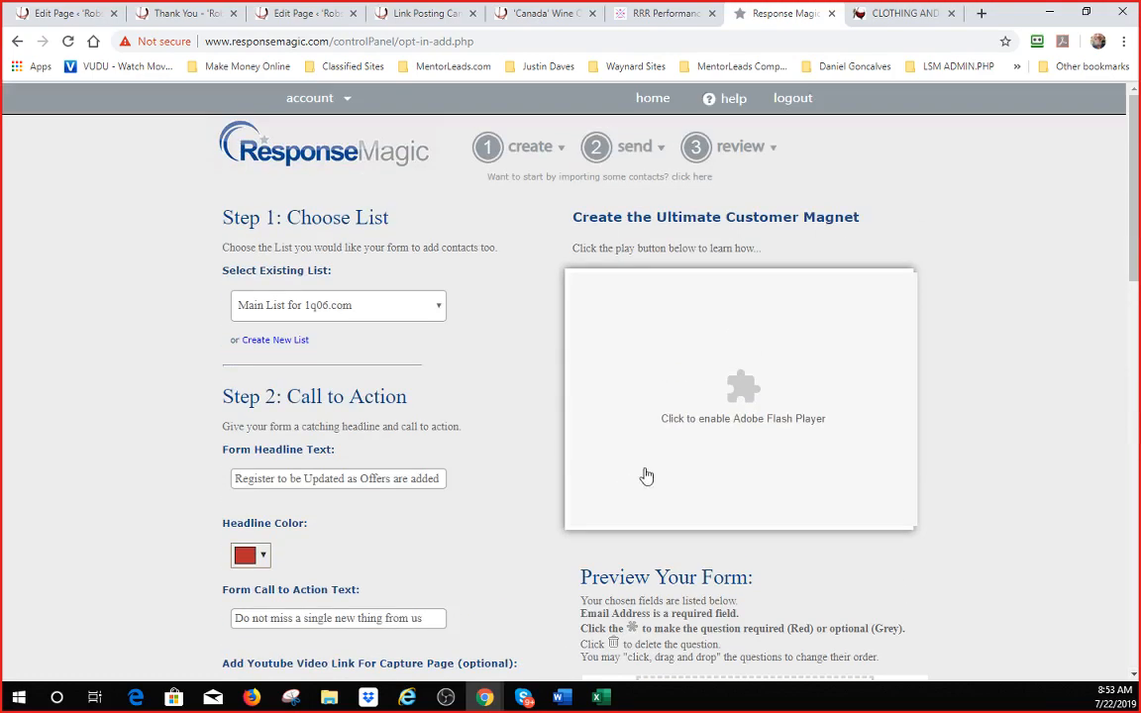
scroll(646, 474, down, 5)
scroll(753, 238, down, 1)
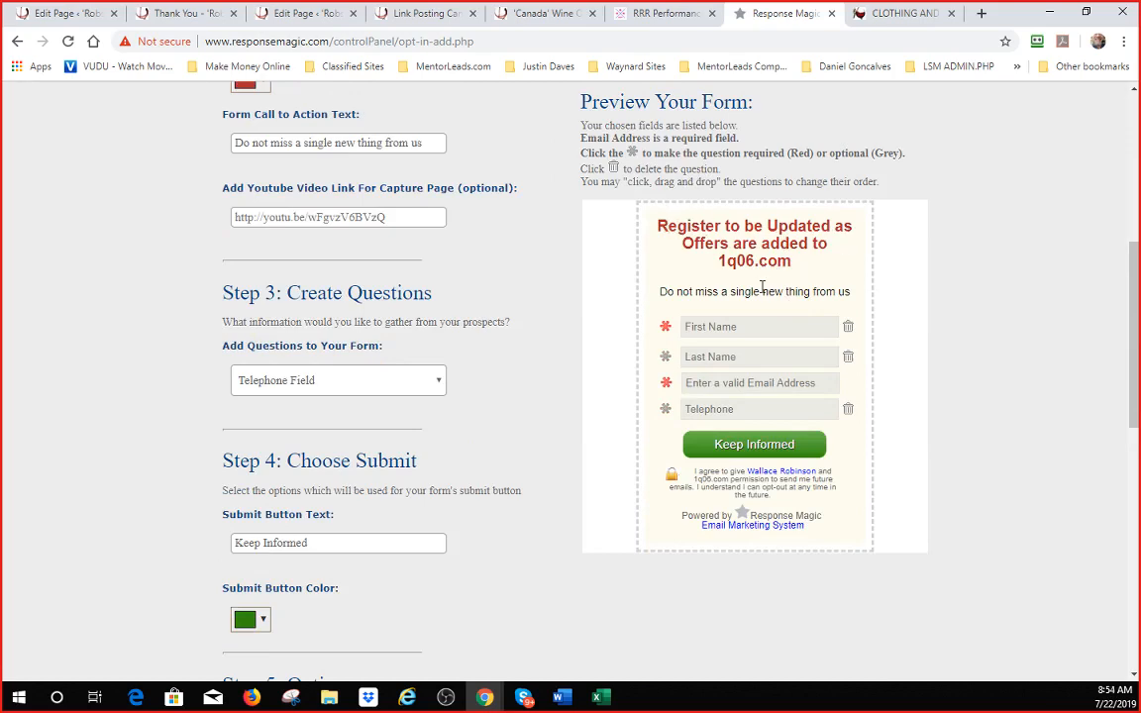
scroll(611, 594, down, 8)
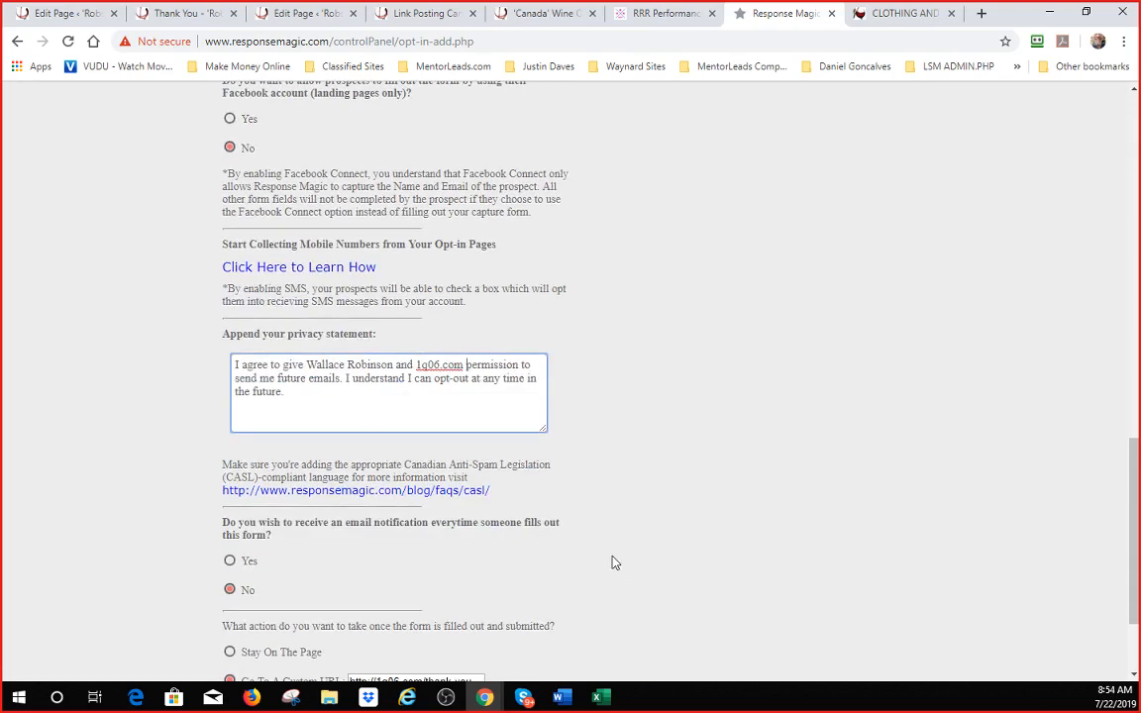
click(459, 660)
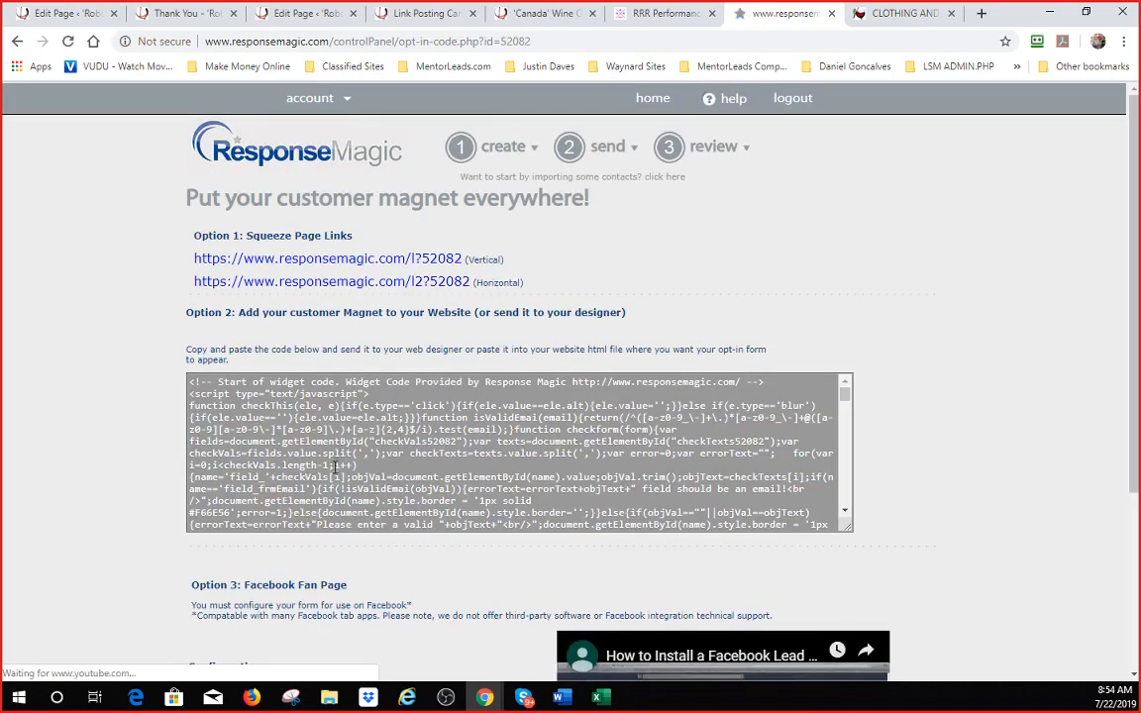
- Copy all of the Option 2 website widget code and return to the WordPress Edit Page tab
click(374, 463)
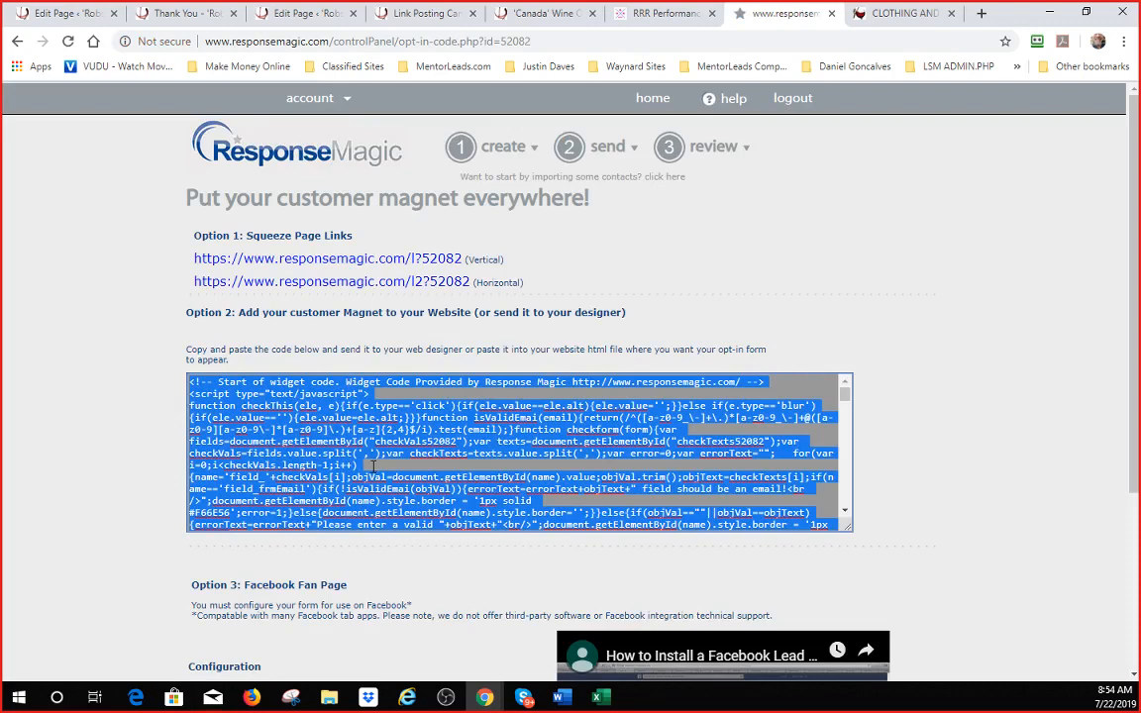
click(192, 380)
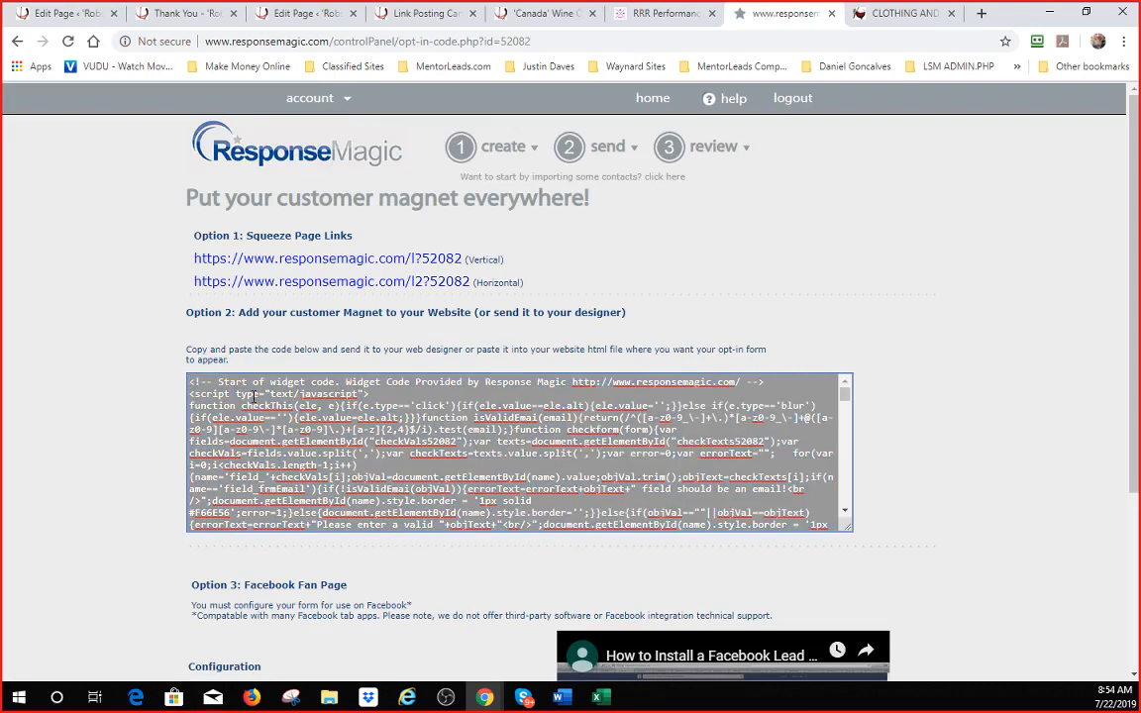
click(255, 398)
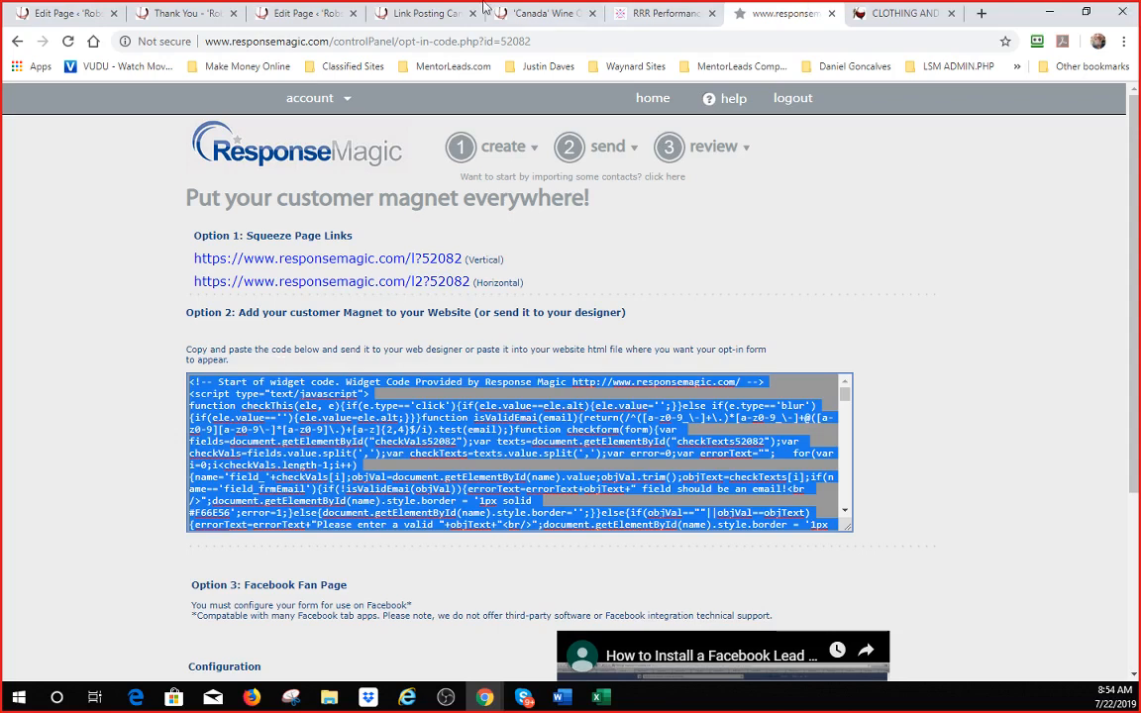
click(55, 9)
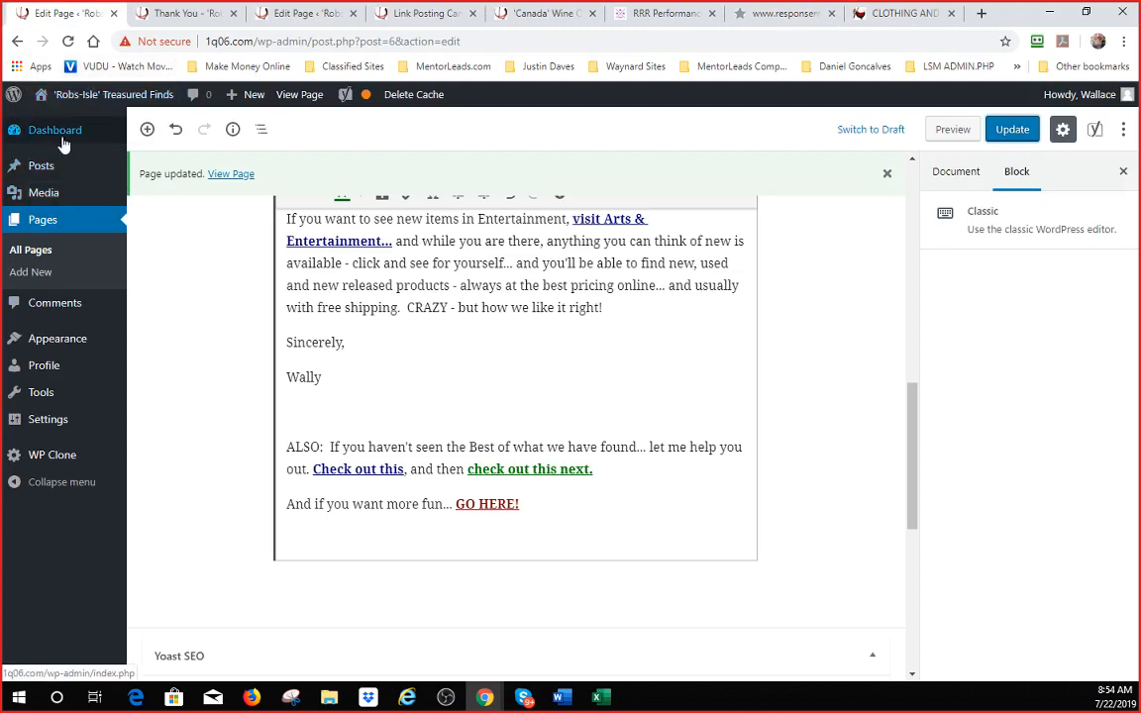
- Go to Appearance > Widgets and drag a Custom HTML widget into the Right Content Sidebar
mouse_move(56, 342)
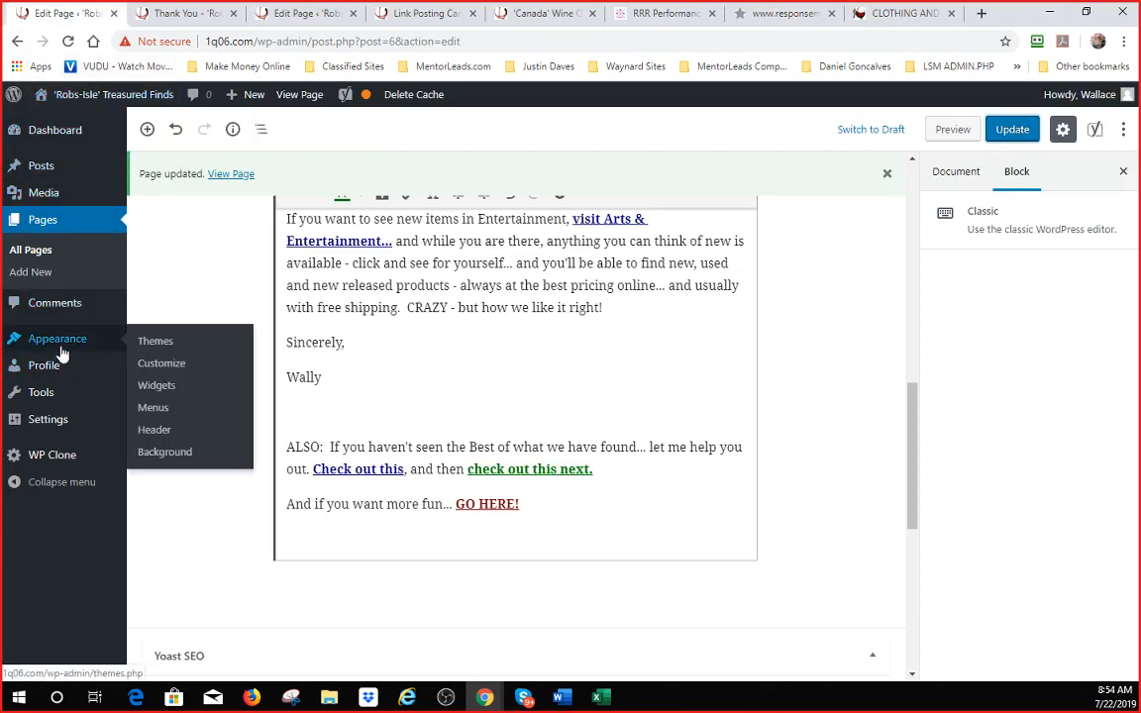
click(157, 385)
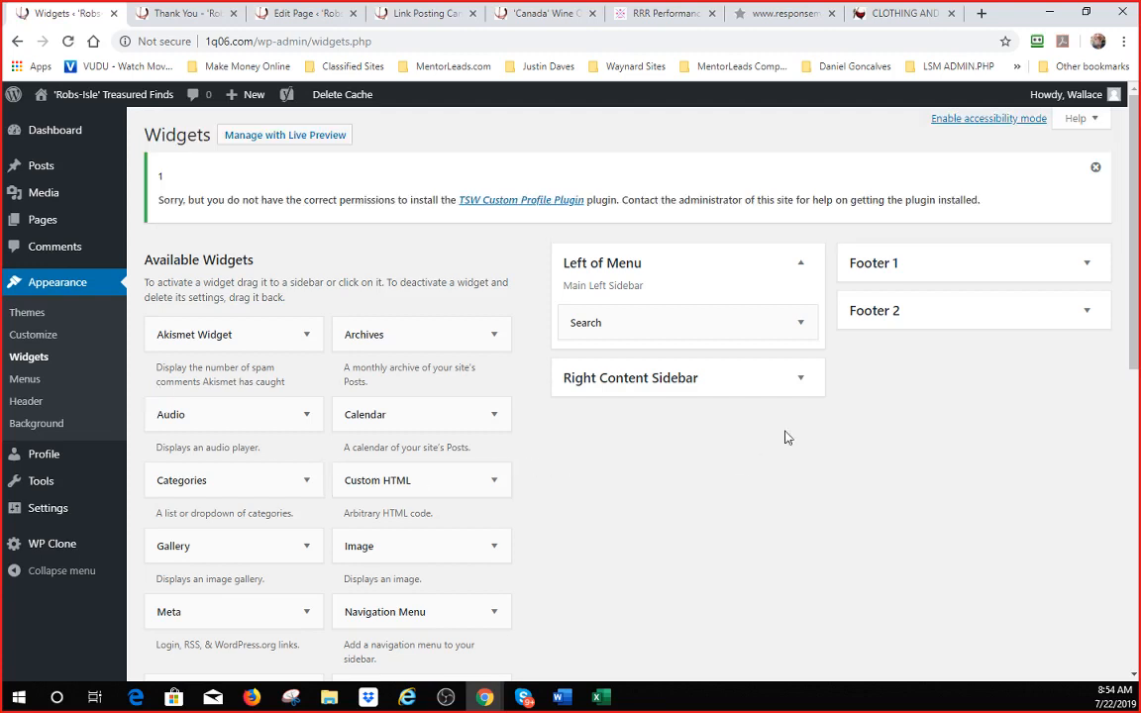
click(798, 380)
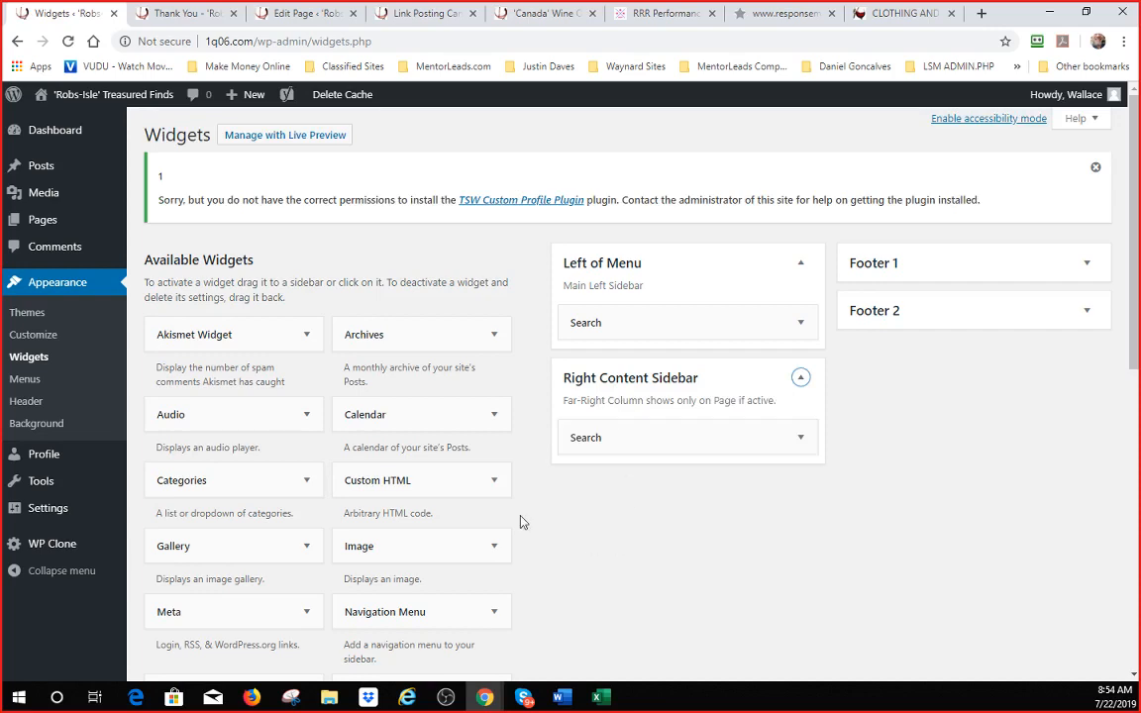
scroll(432, 489, down, 5)
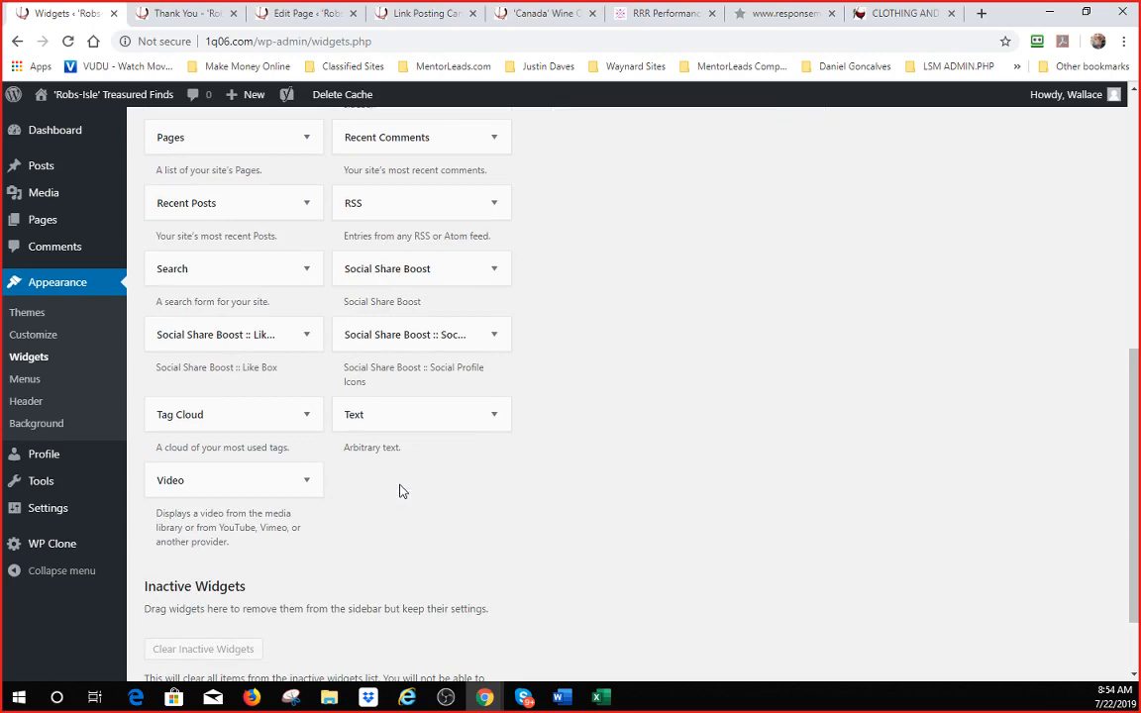
scroll(401, 490, up, 2)
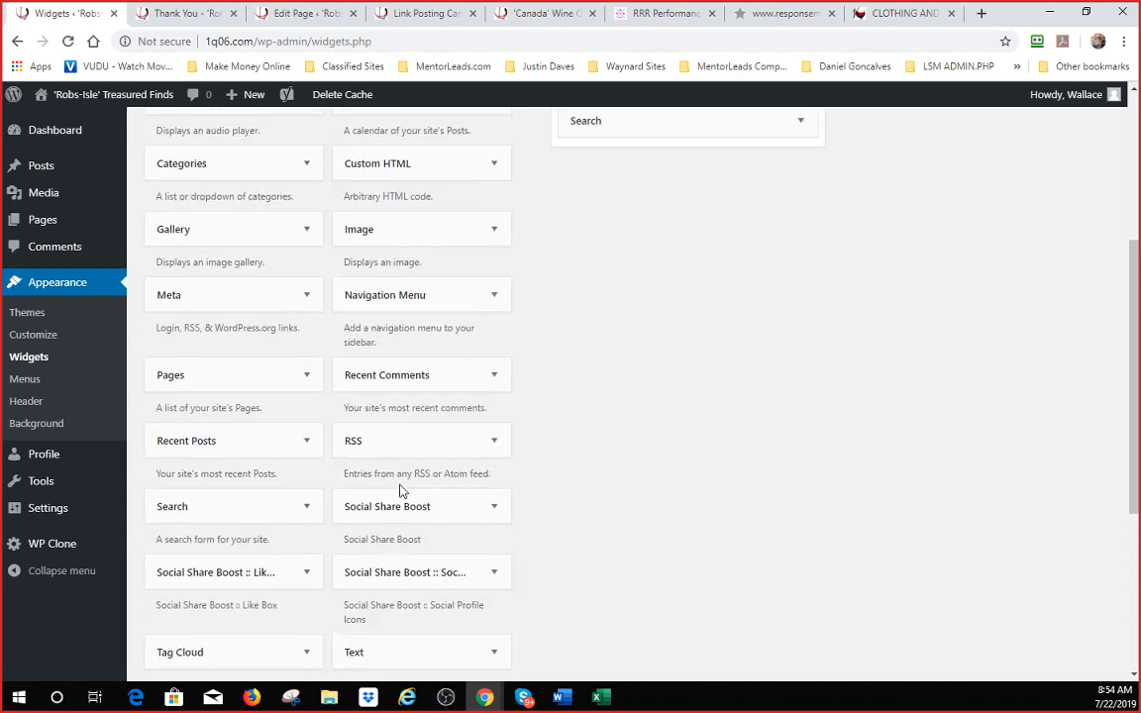
scroll(414, 329, up, 2)
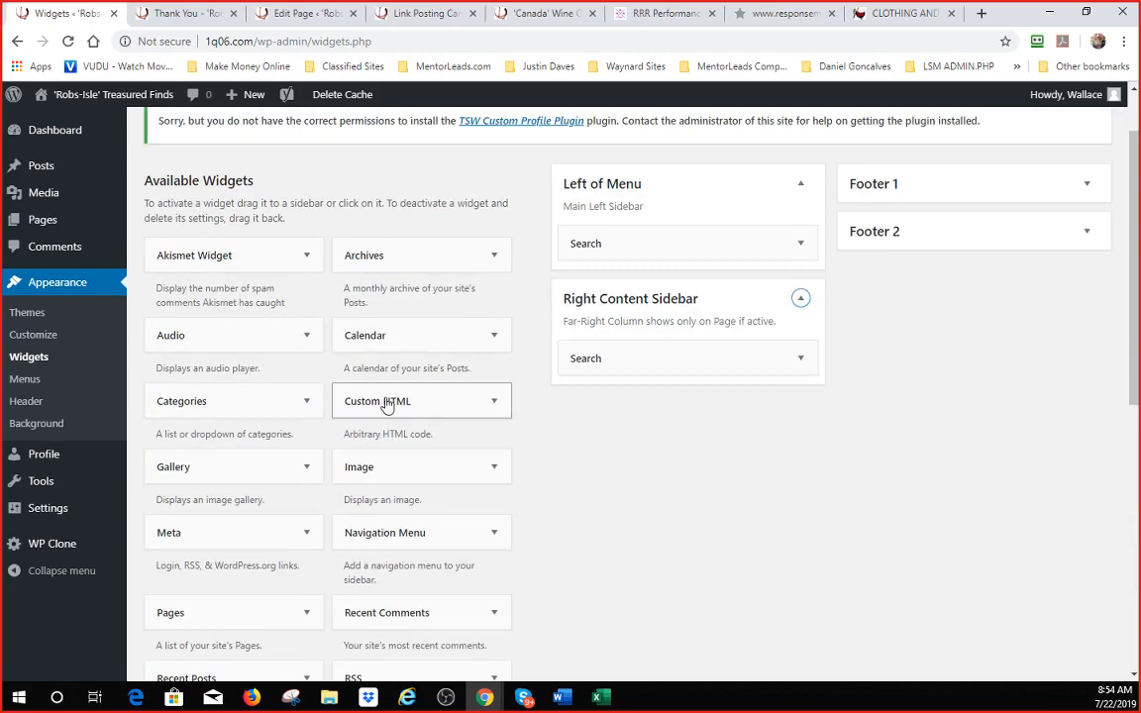
drag(386, 405, 656, 416)
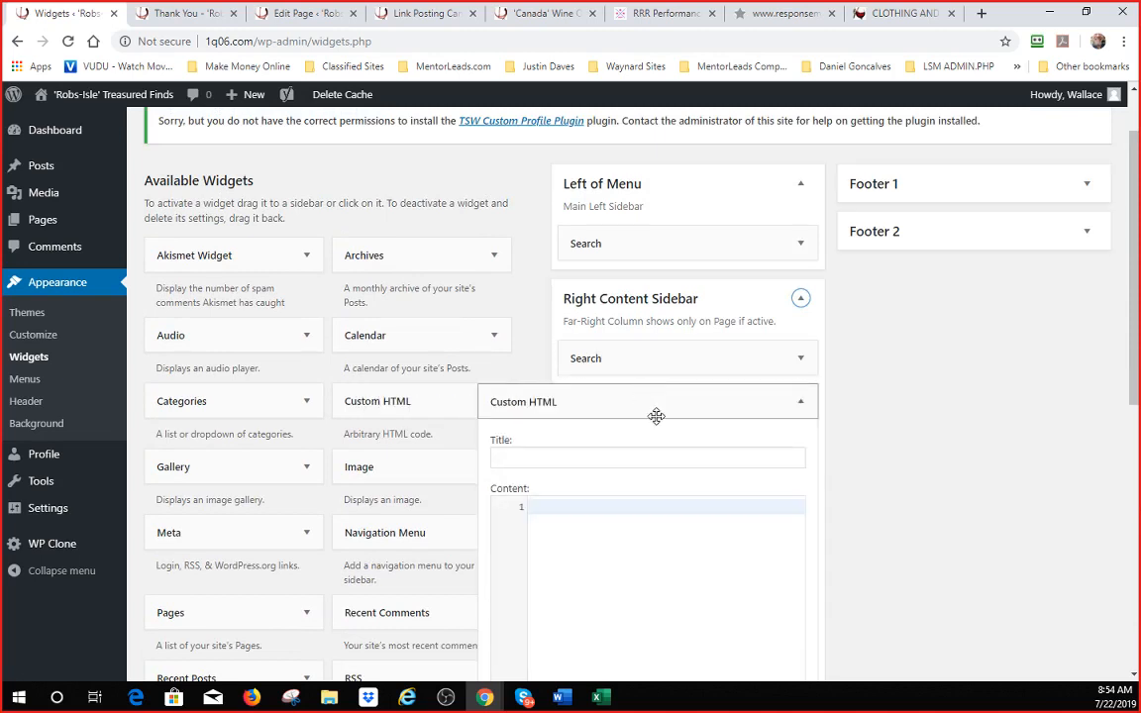
- Paste the opt-in code into the Custom HTML widget, try saving, then delete the widget after the error
scroll(662, 426, down, 2)
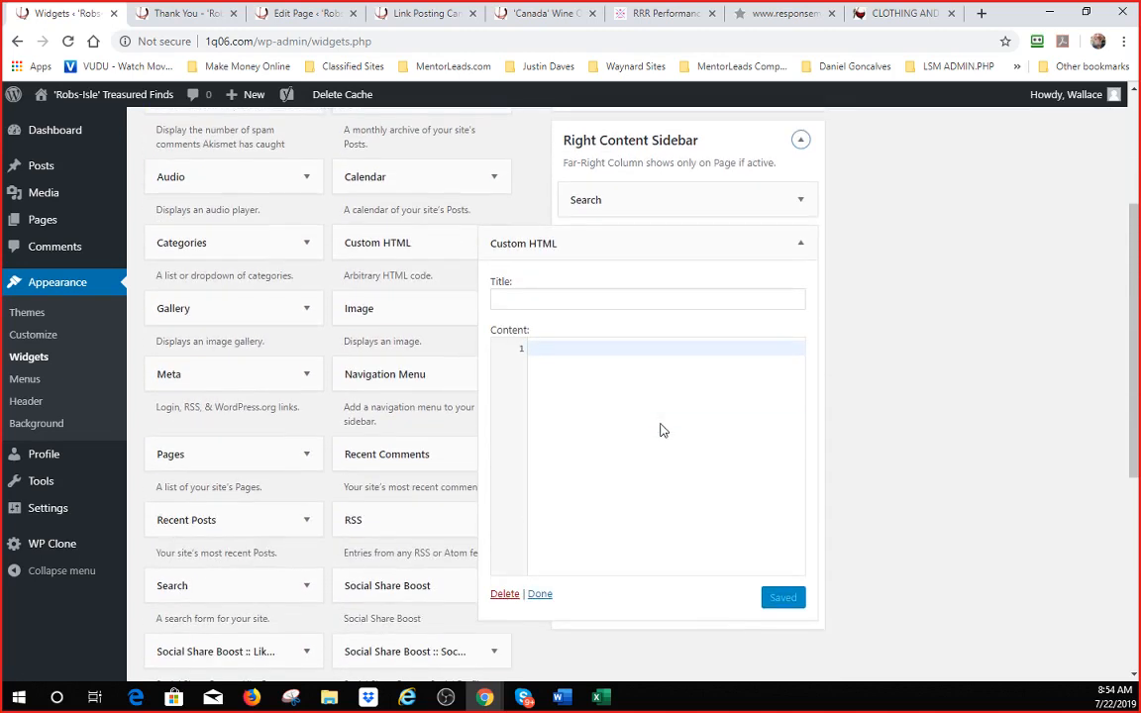
click(580, 367)
key(ctrl+v)
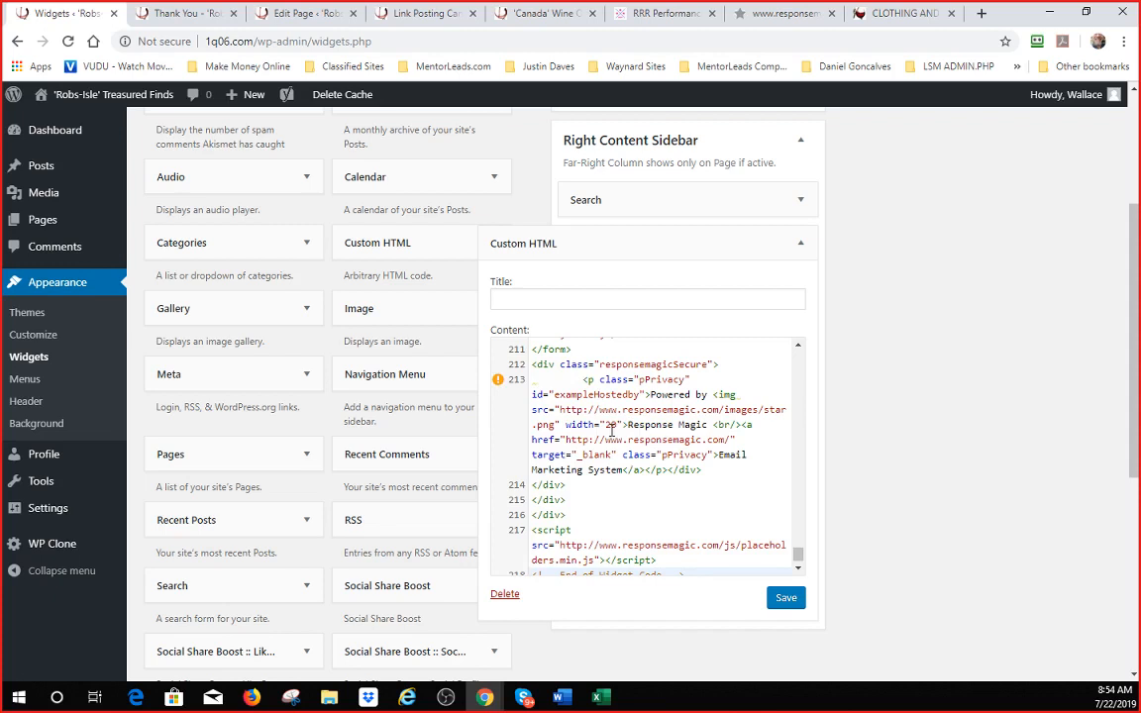
click(787, 601)
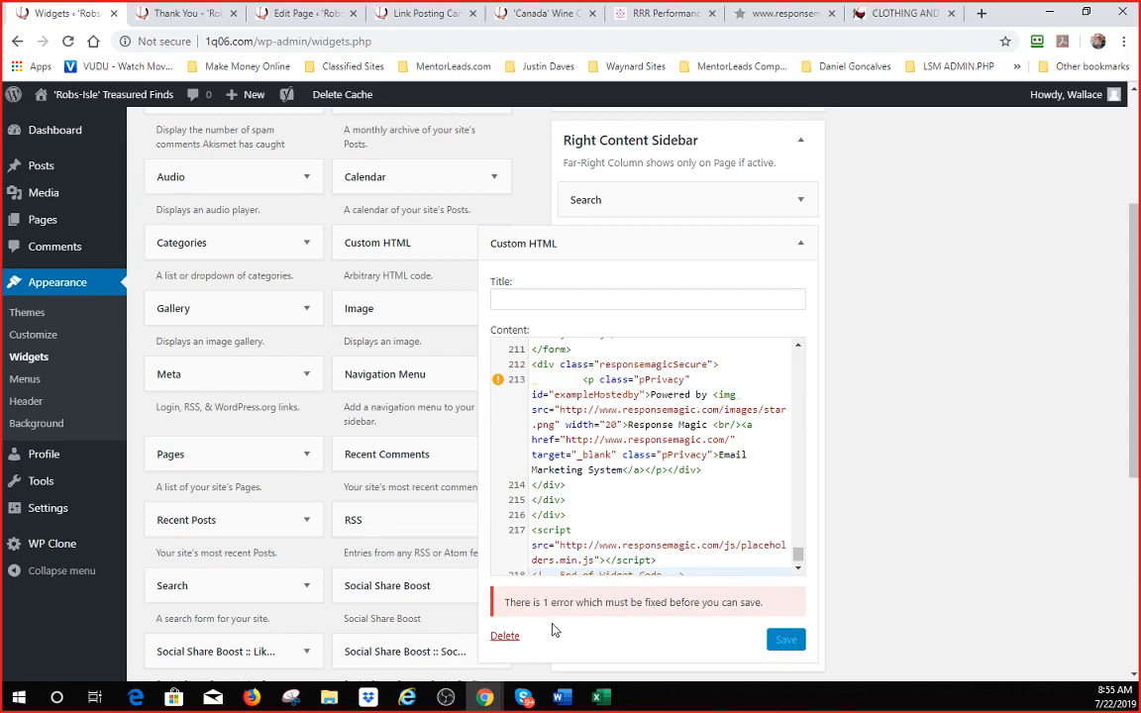
click(505, 637)
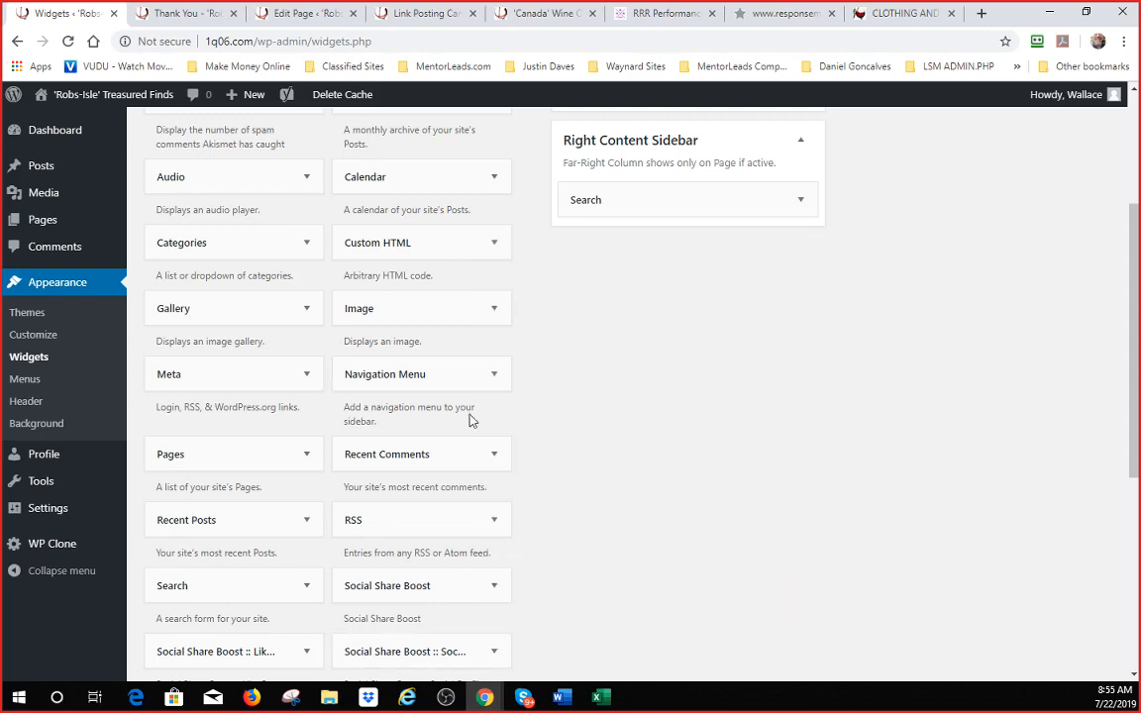
scroll(470, 420, down, 4)
- Add a Text widget to the Right Content Sidebar, paste the opt-in code in its Text tab, and save
drag(443, 325, 667, 319)
scroll(667, 316, up, 5)
click(789, 416)
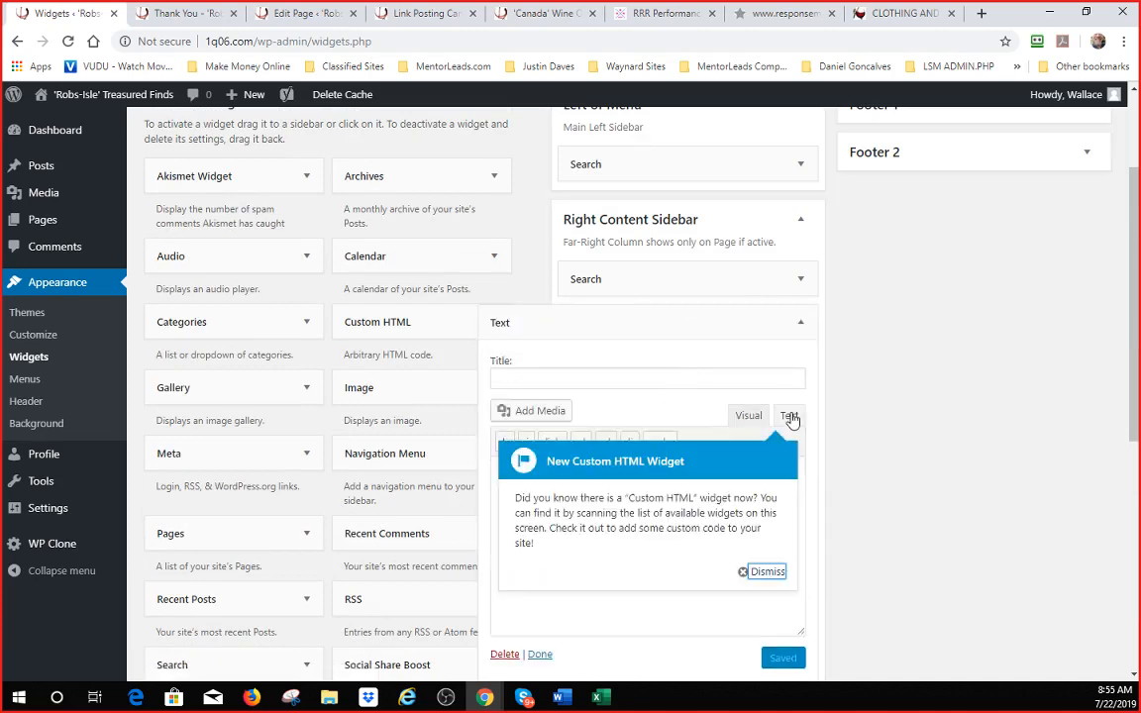
click(766, 571)
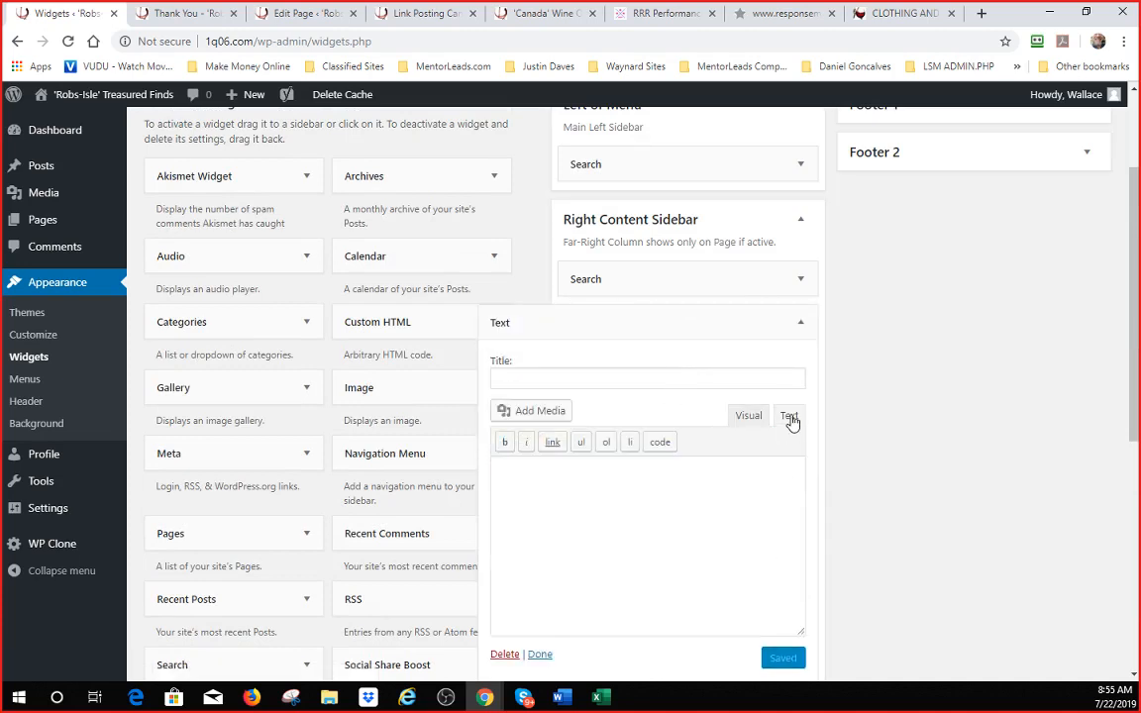
key(ctrl+v)
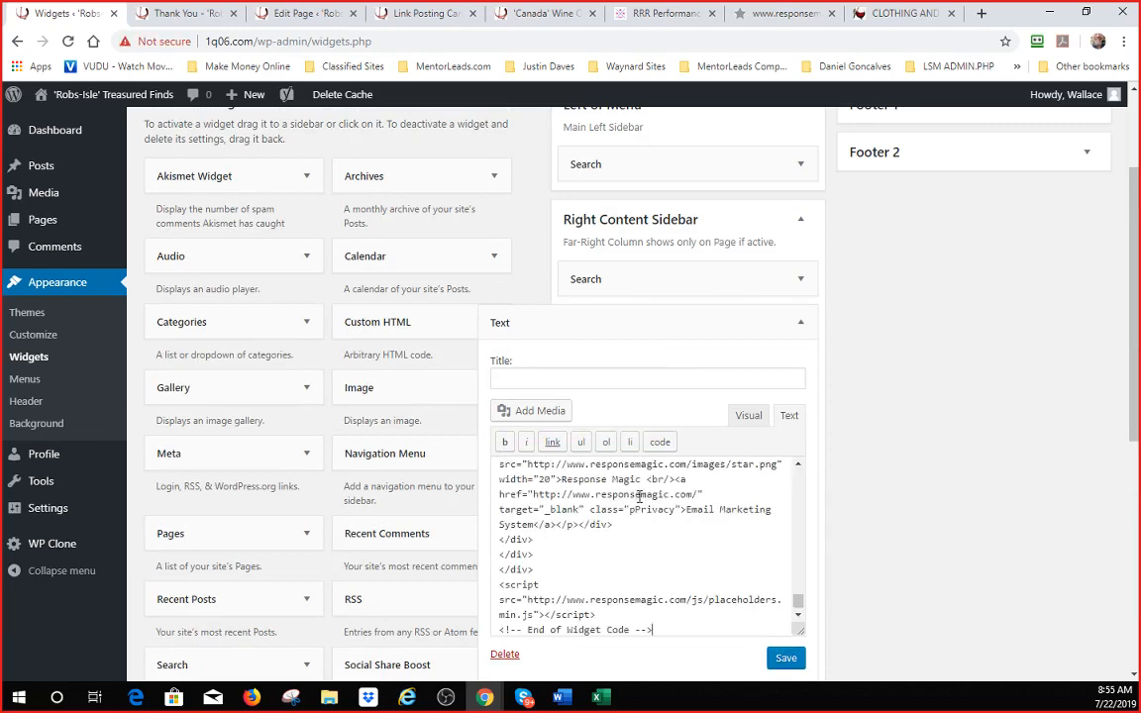
click(784, 660)
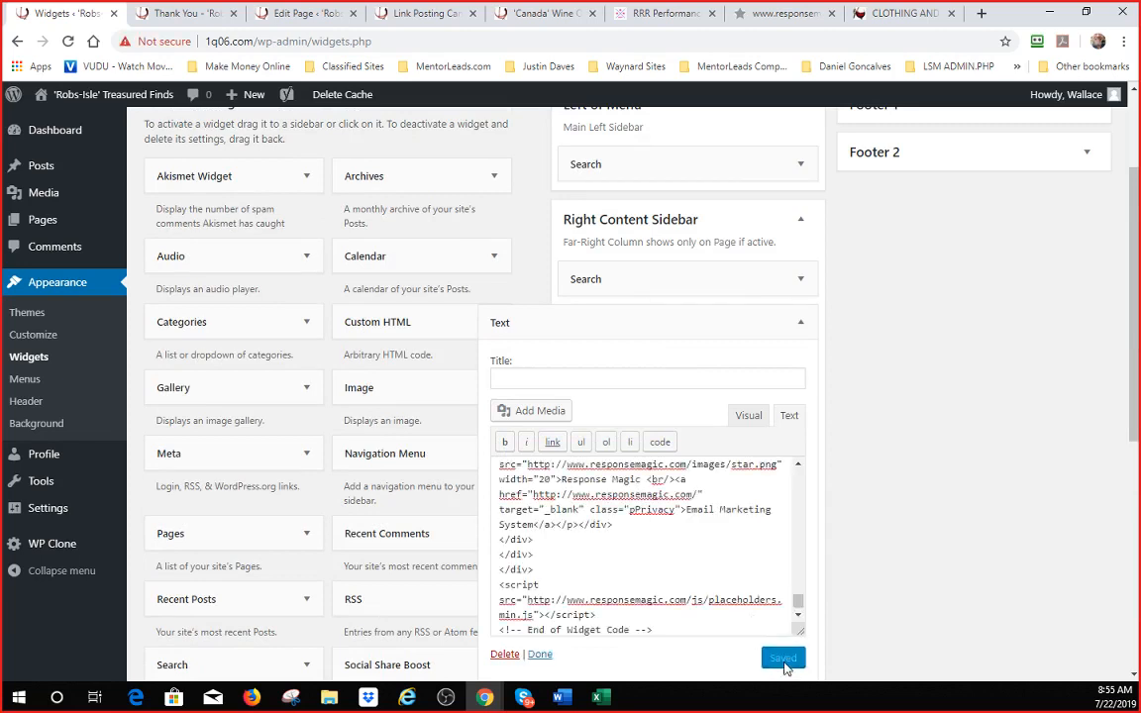
- Check the rendered form in Visual view, close the widget with Done, and visit the live site
click(749, 415)
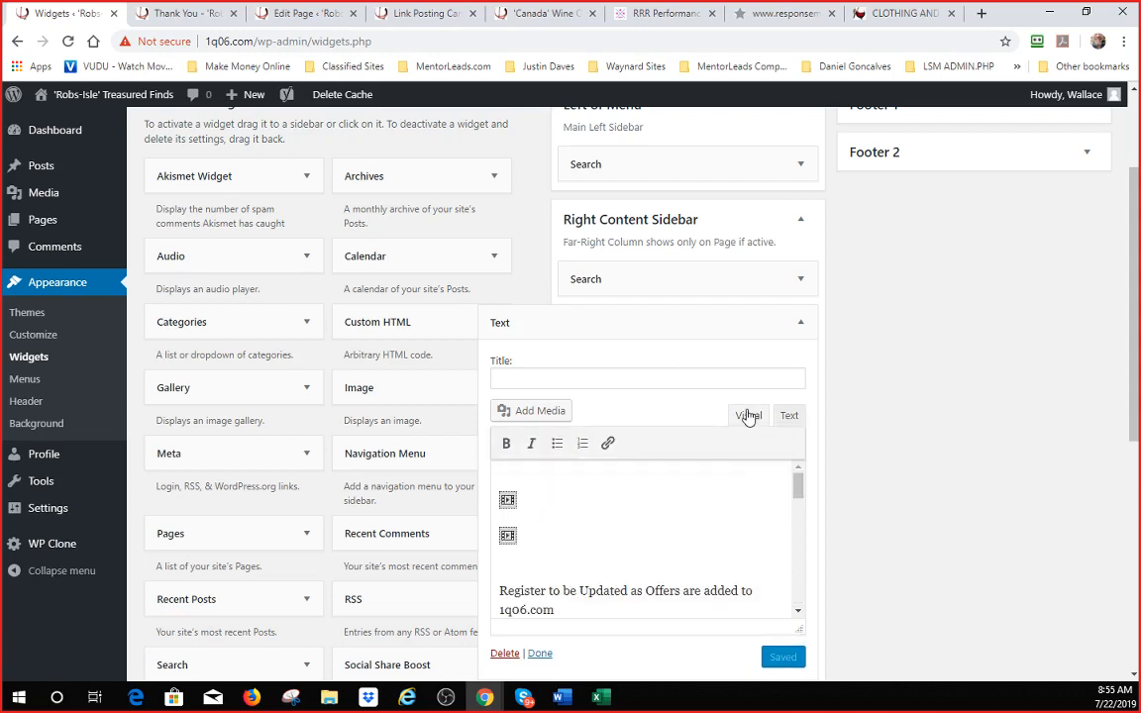
scroll(587, 515, down, 3)
scroll(586, 515, up, 1)
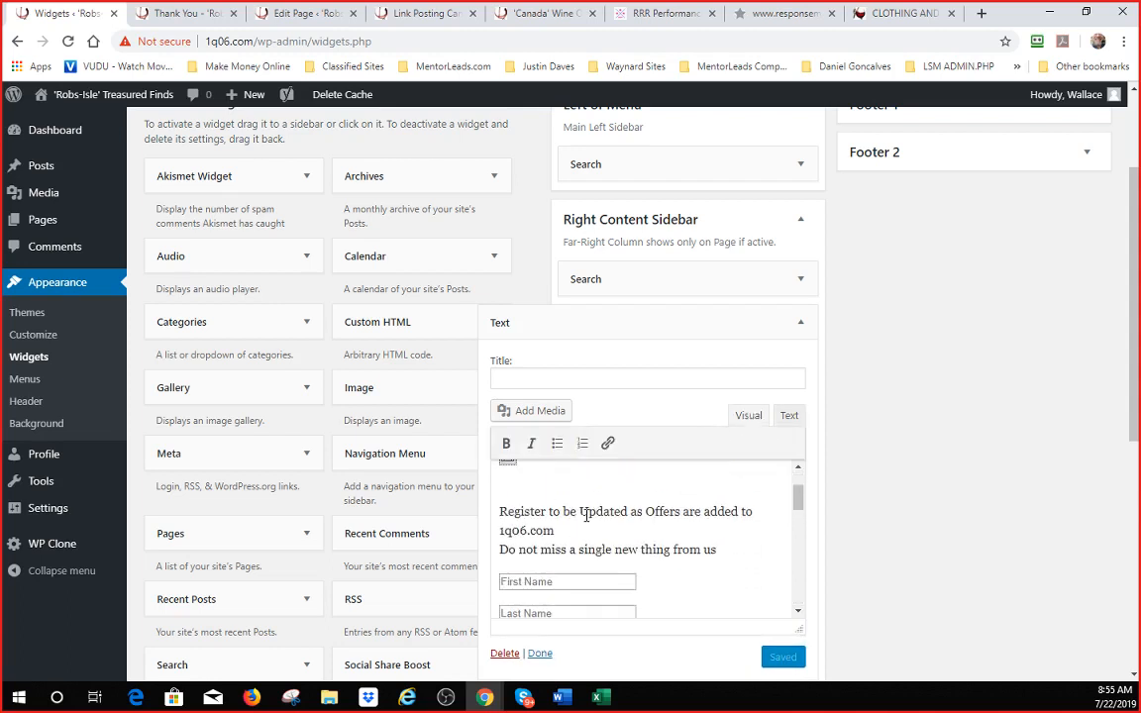
scroll(555, 525, down, 4)
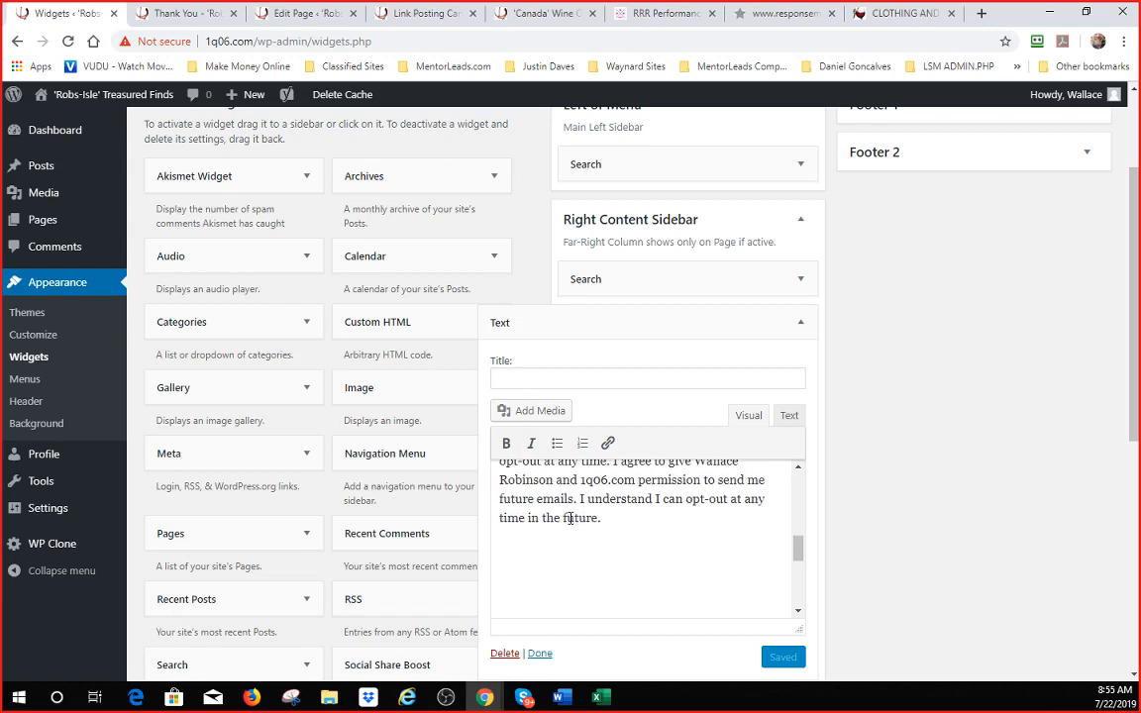
scroll(579, 512, up, 6)
click(535, 654)
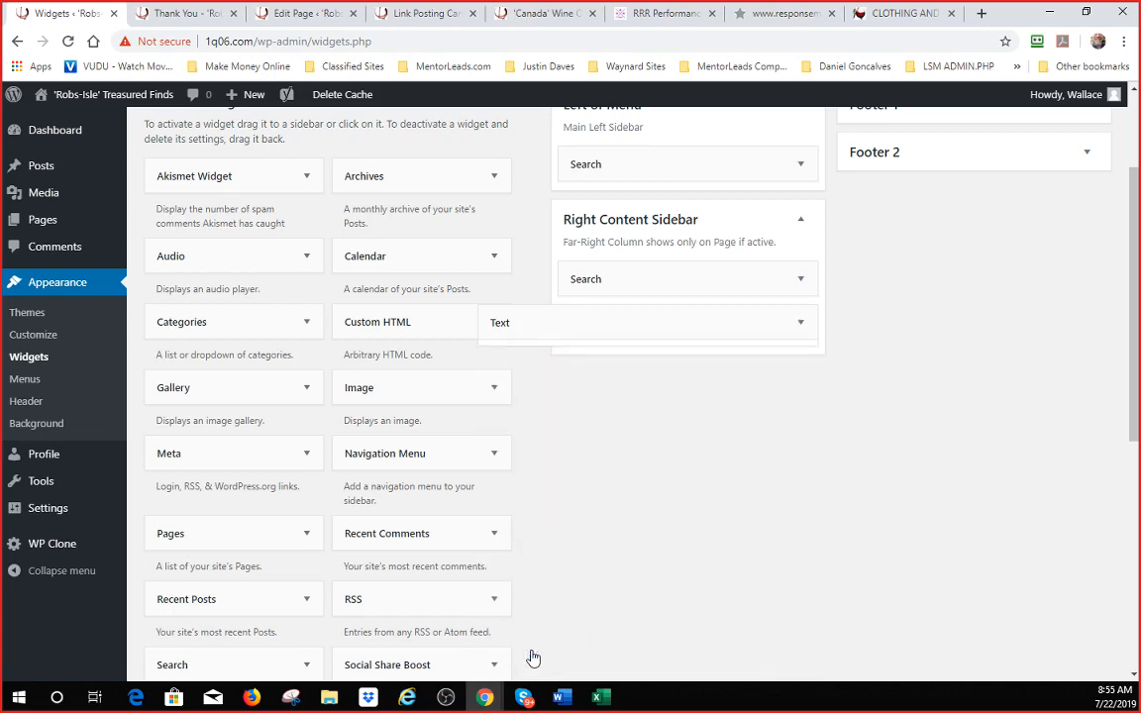
scroll(807, 420, up, 2)
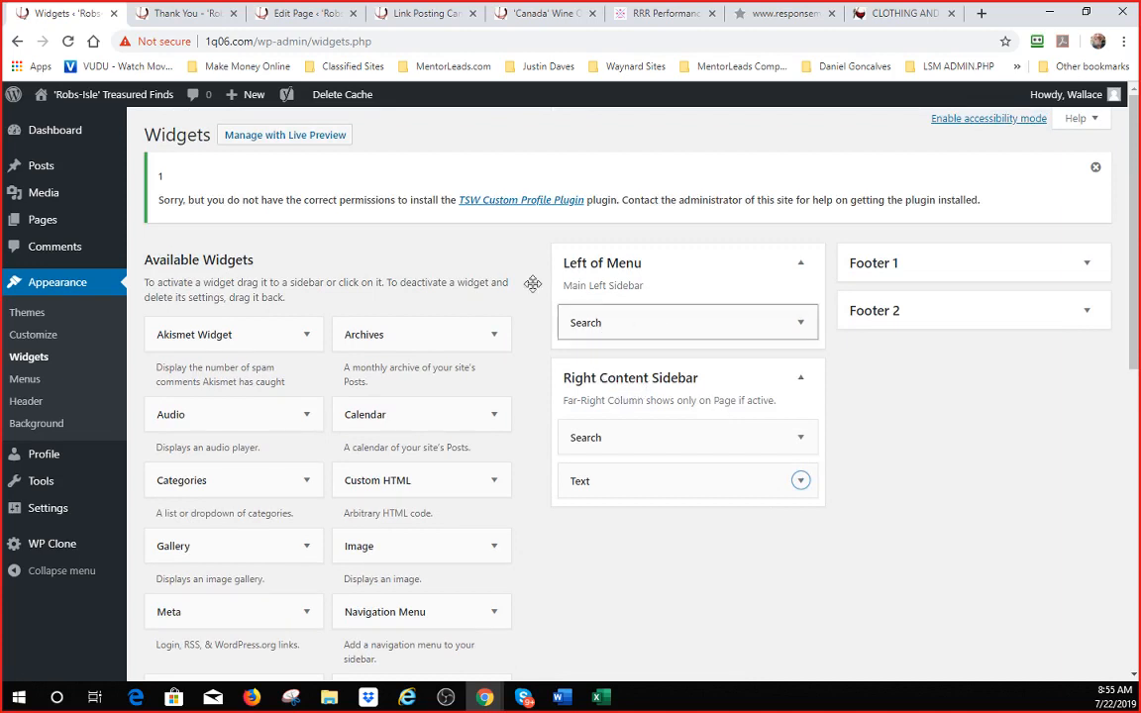
click(57, 123)
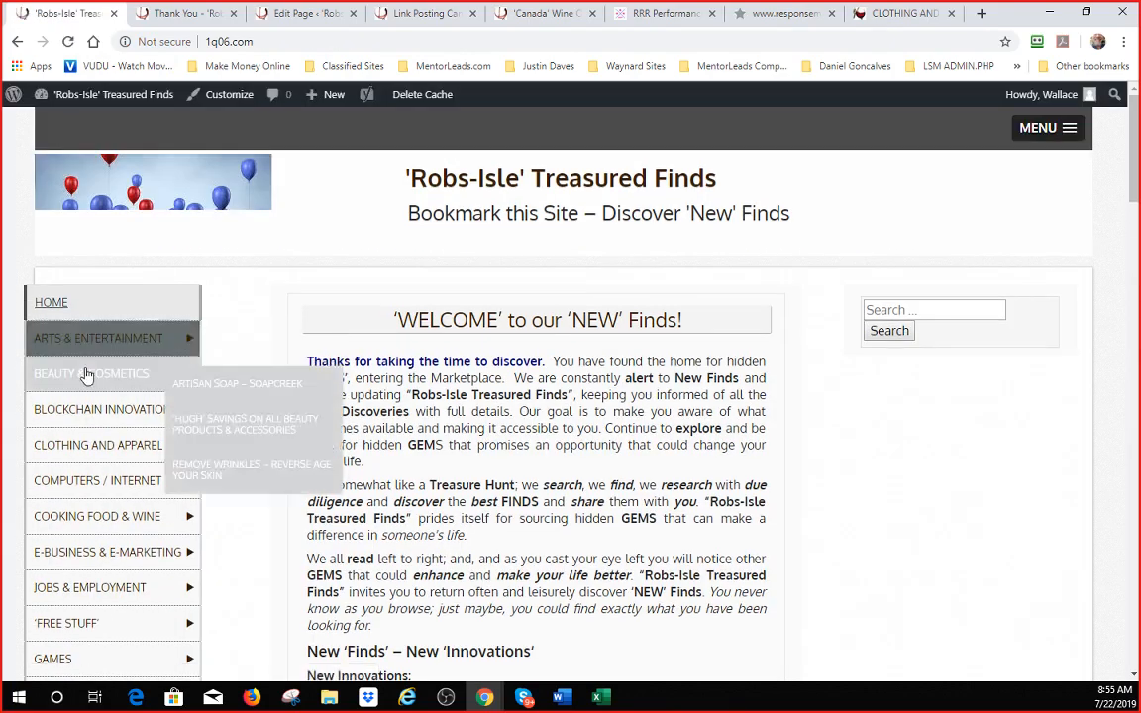
- Check the new sidebar form on the BLOCKCHAIN INNOVATION page, then switch to the Clothing and Apparel page
scroll(979, 383, down, 3)
scroll(980, 384, up, 3)
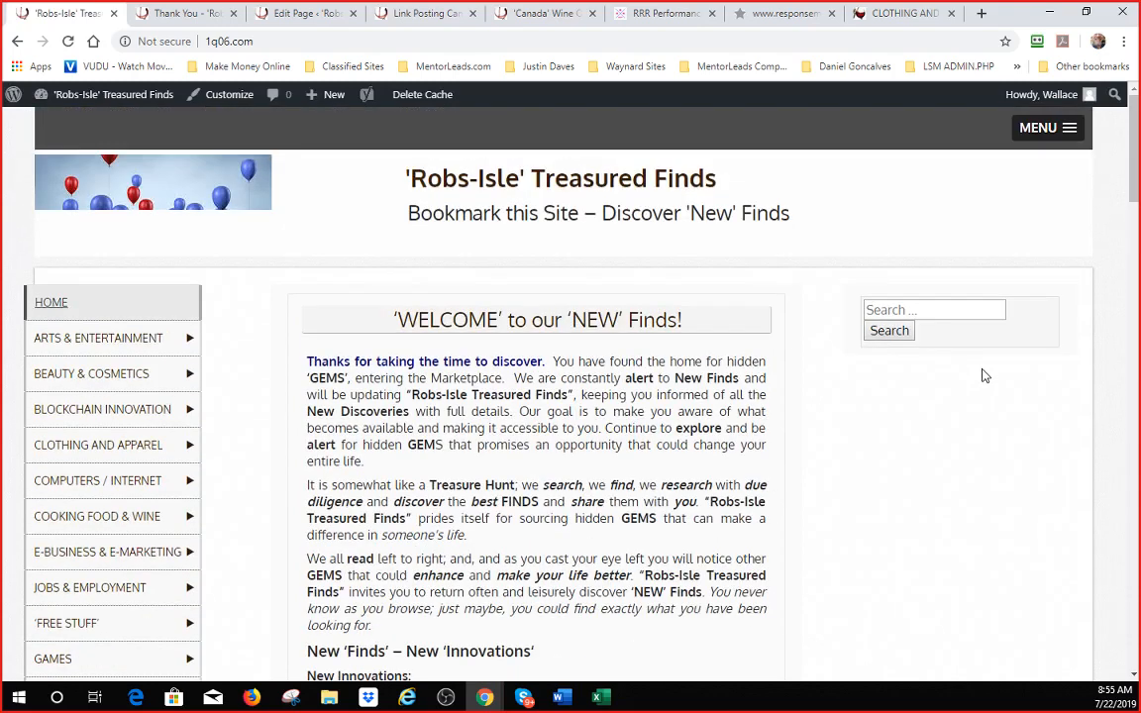
mouse_move(186, 425)
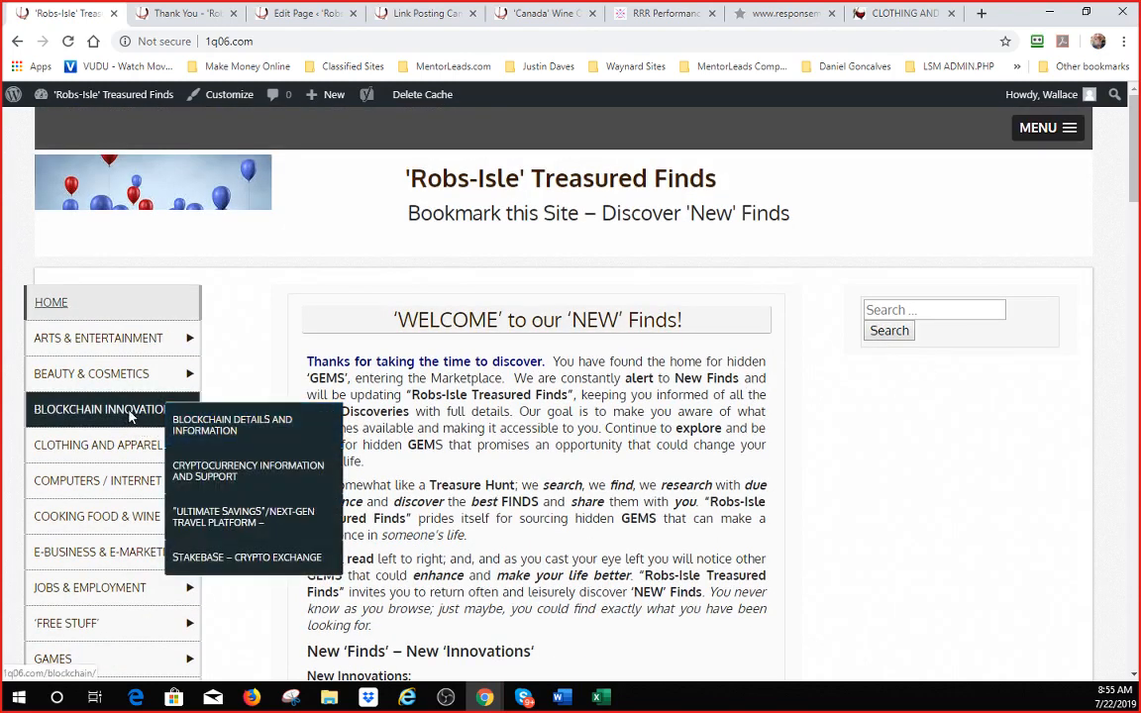
click(129, 418)
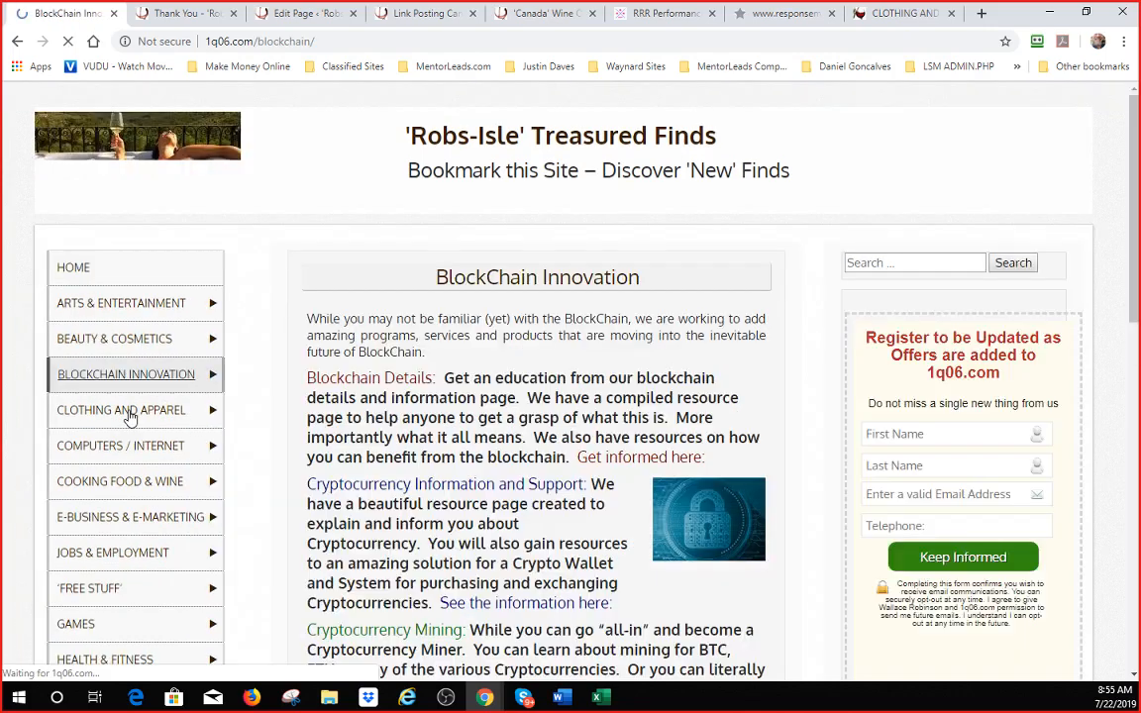
scroll(1003, 381, down, 3)
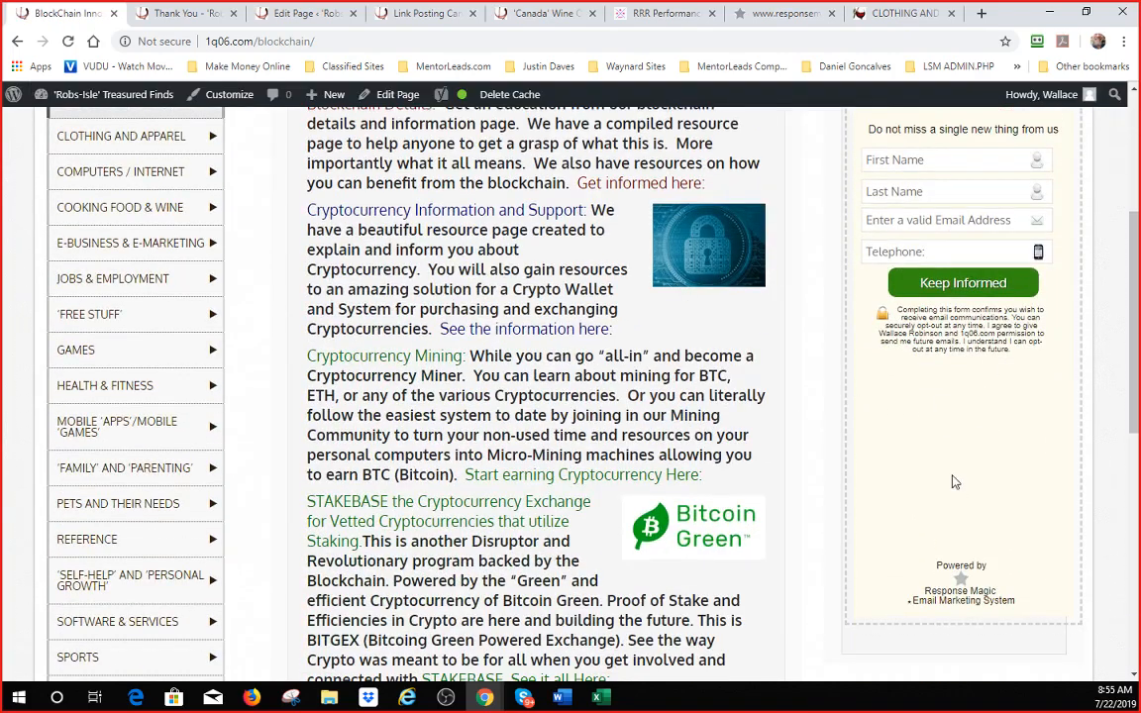
scroll(858, 406, up, 3)
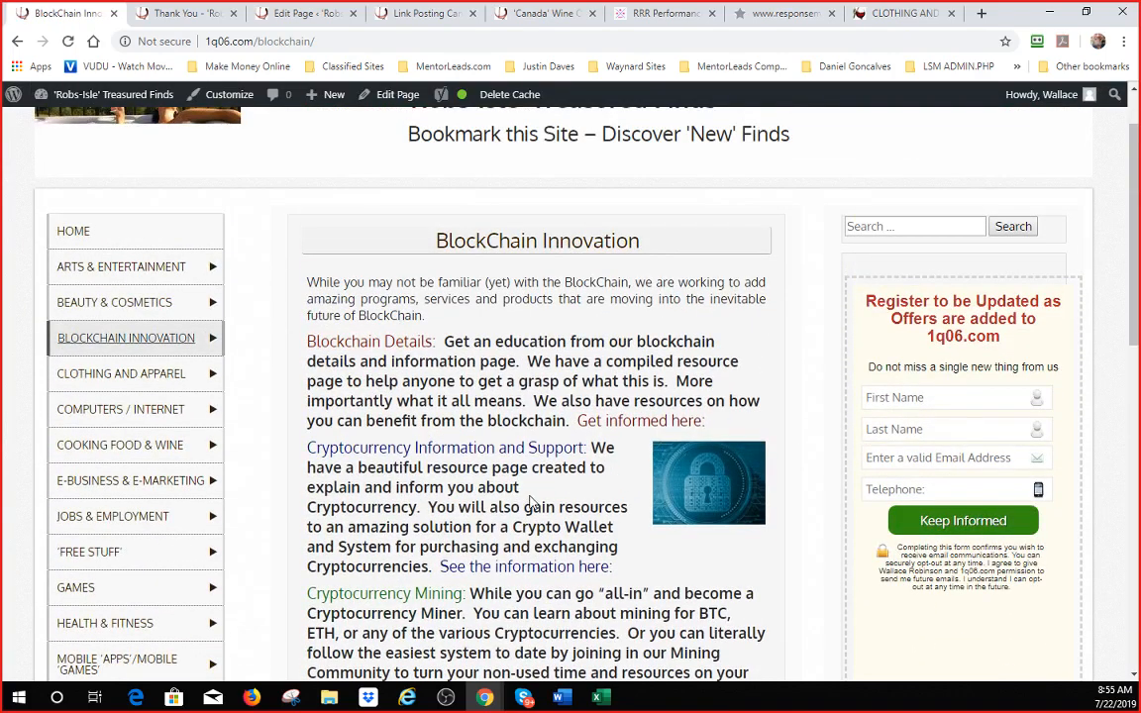
scroll(229, 402, down, 4)
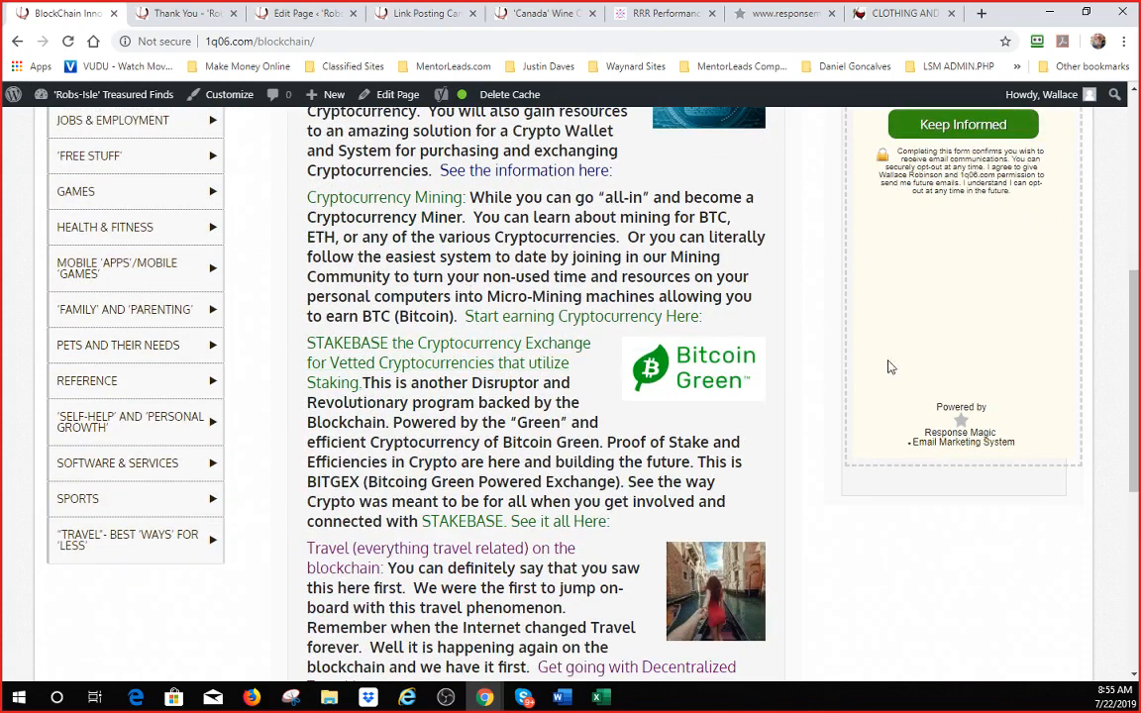
click(879, 12)
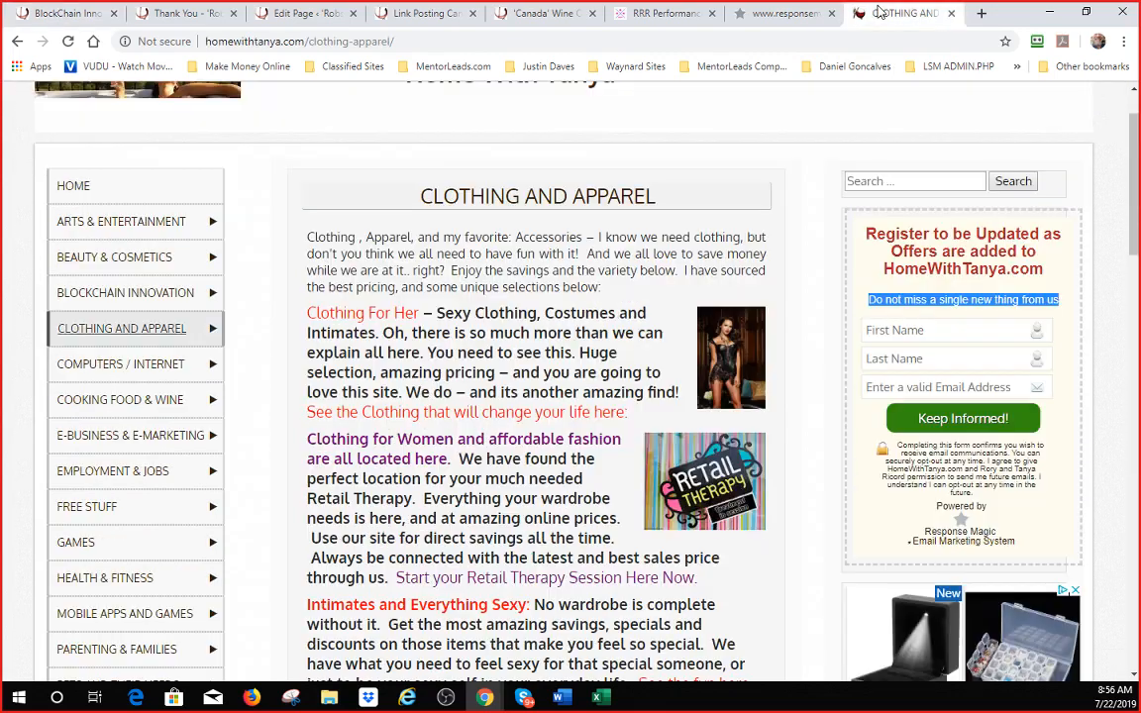
- Return to the Response Magic opt-in code page after briefly rechecking the BlockChain Innovation page
scroll(942, 331, down, 3)
scroll(951, 327, up, 2)
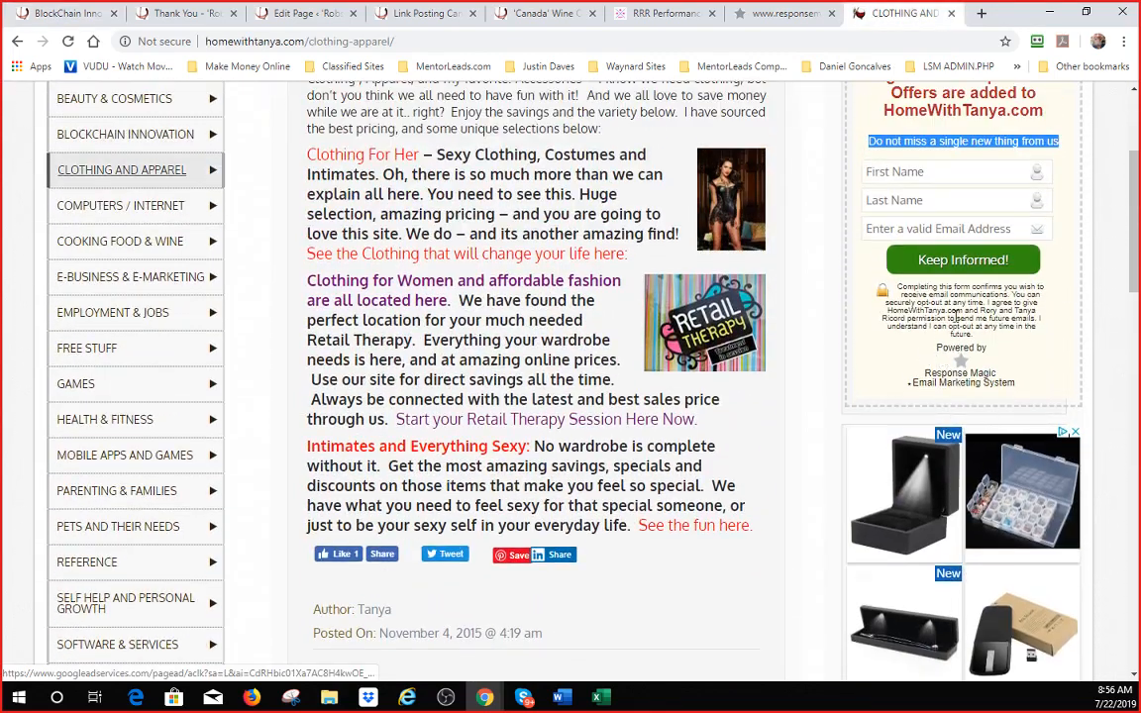
scroll(876, 330, up, 2)
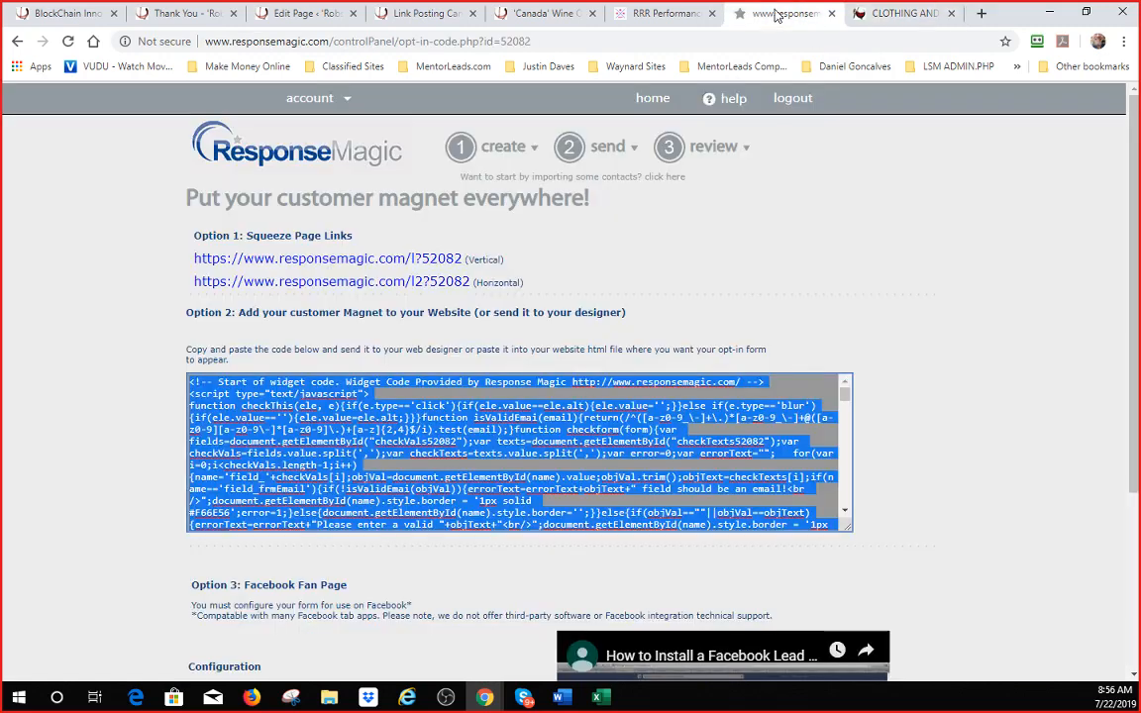
click(797, 15)
click(46, 14)
scroll(958, 458, up, 5)
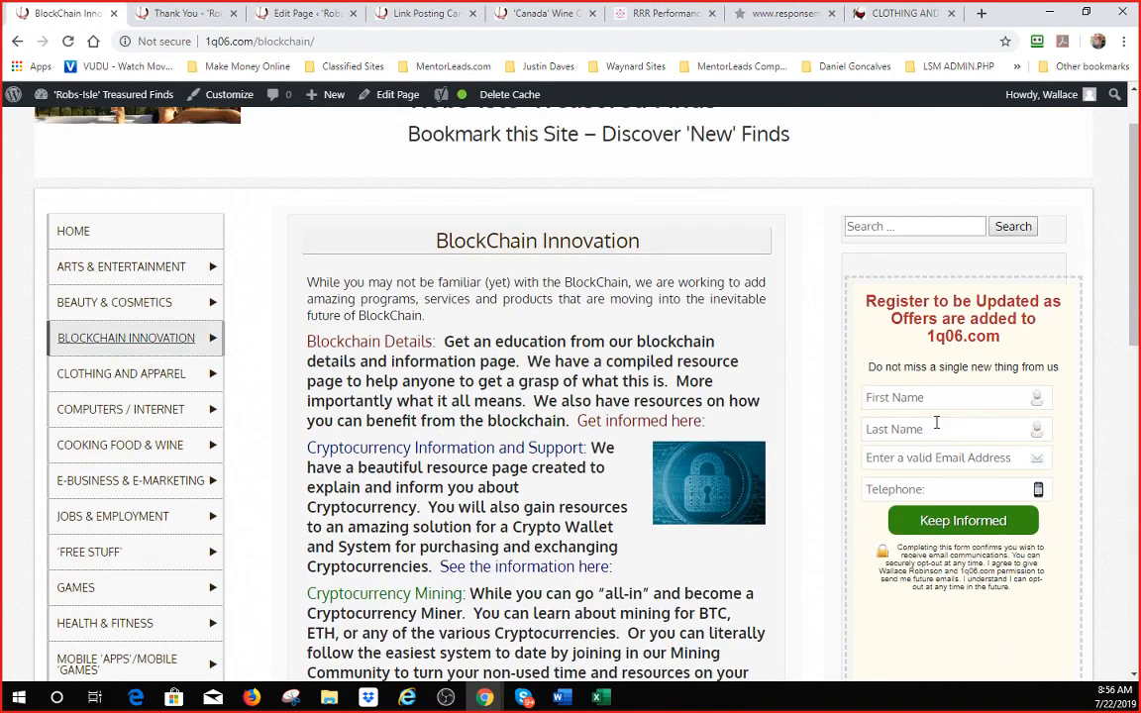
scroll(917, 435, down, 1)
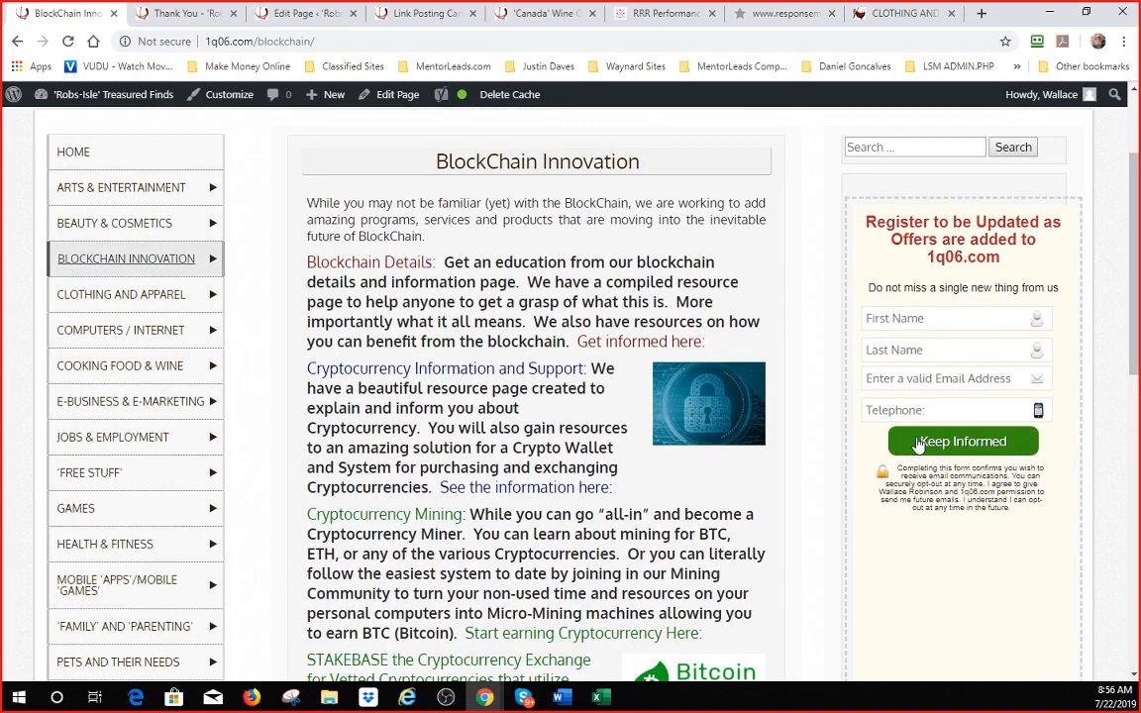
click(781, 14)
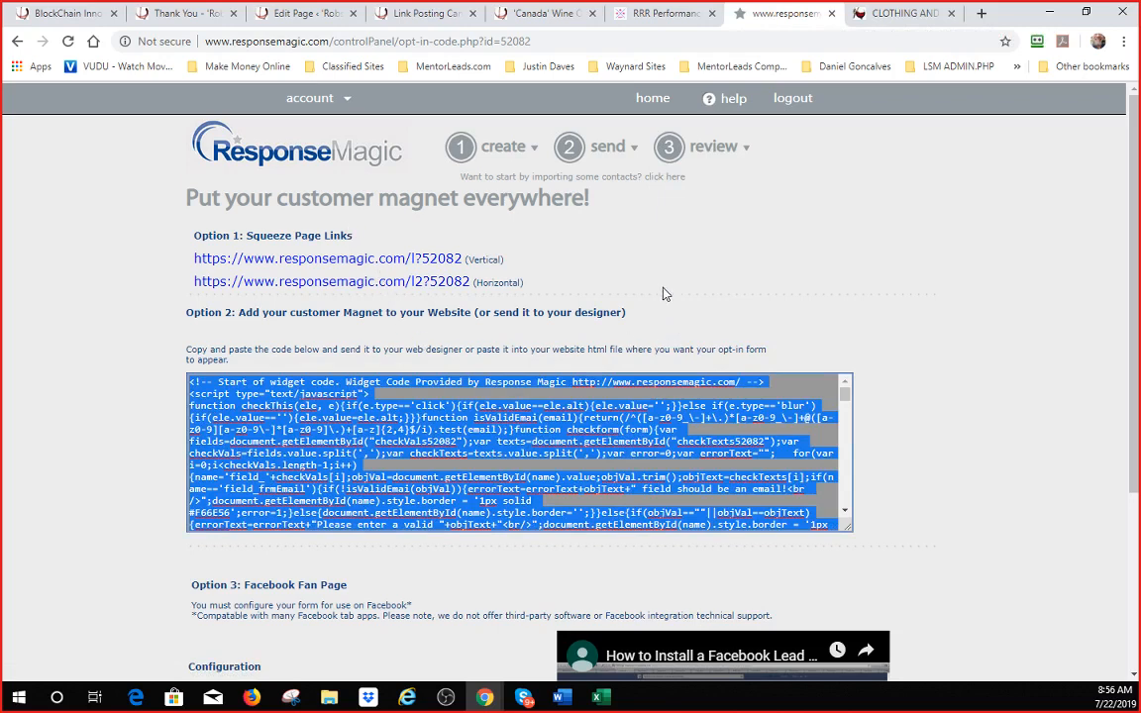
scroll(646, 259, down, 3)
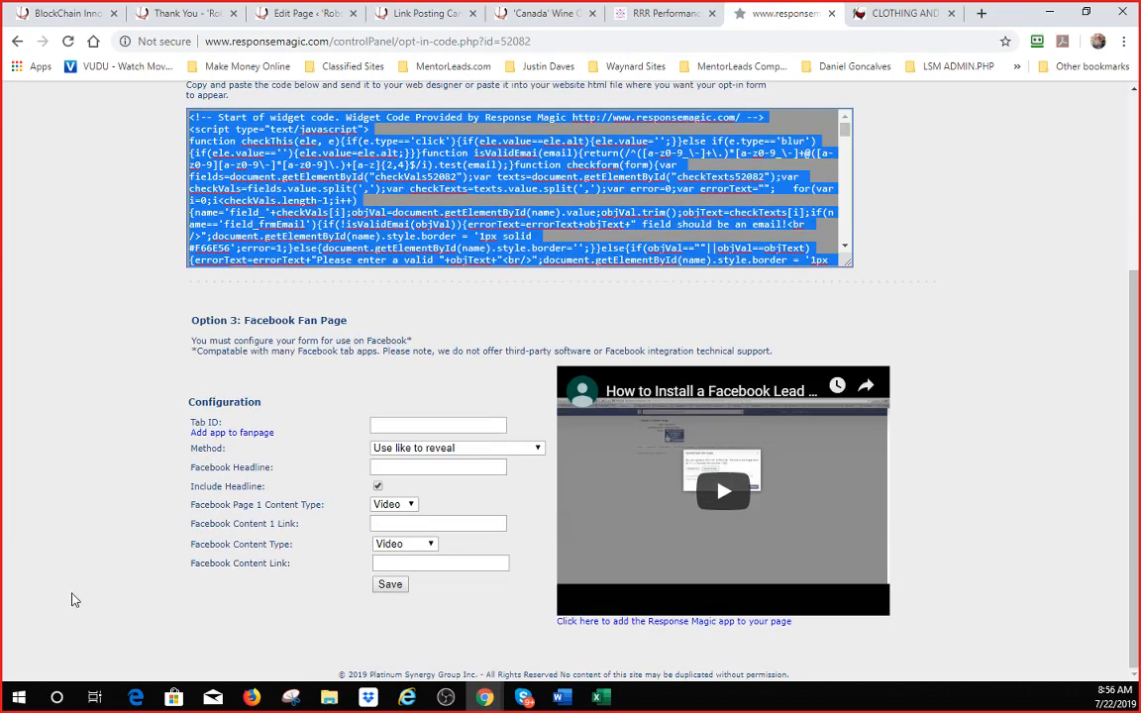
scroll(30, 596, up, 3)
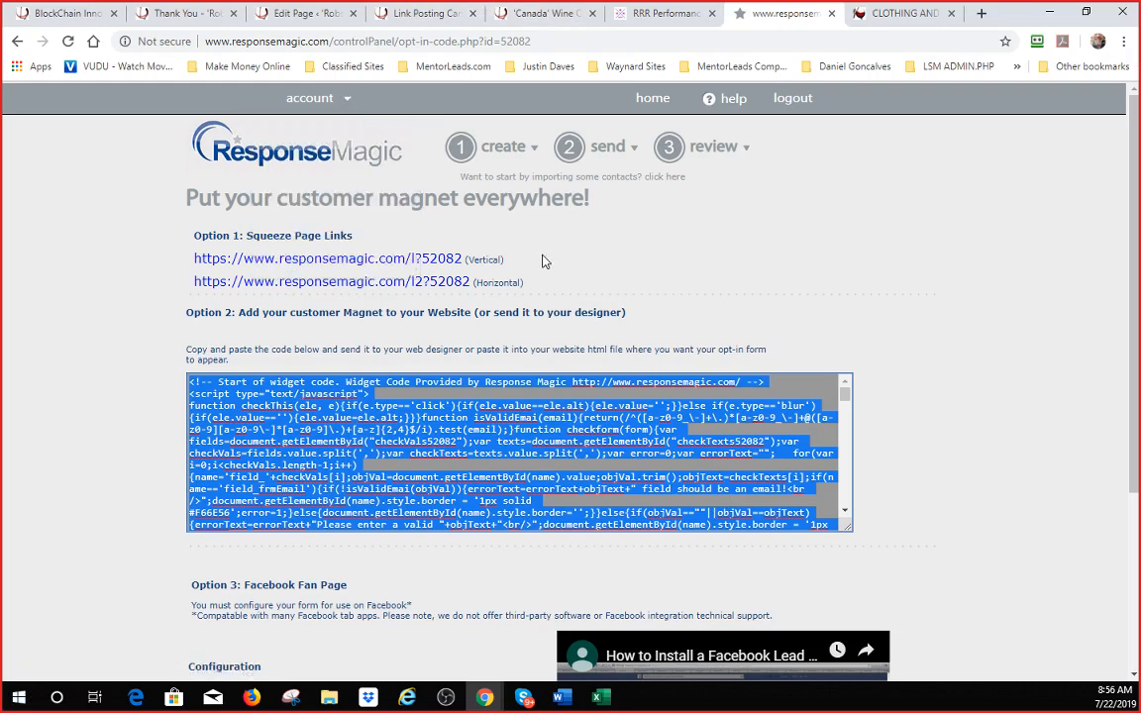
mouse_move(743, 147)
scroll(364, 311, down, 3)
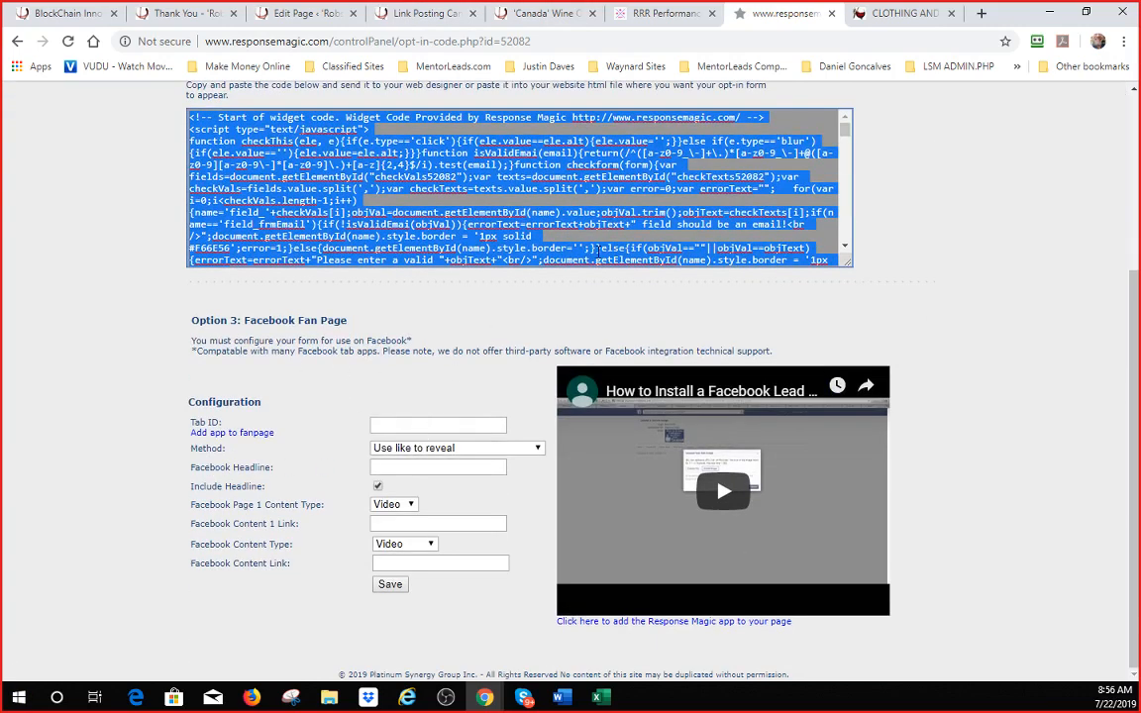
scroll(597, 248, up, 3)
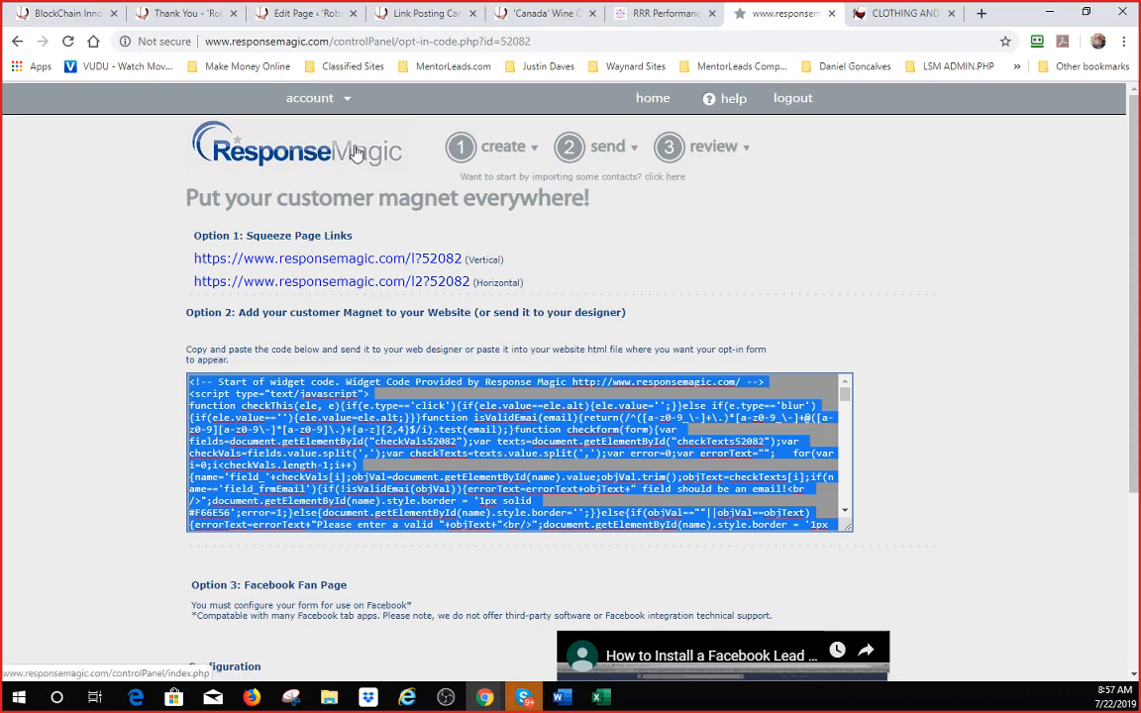
scroll(415, 306, down, 3)
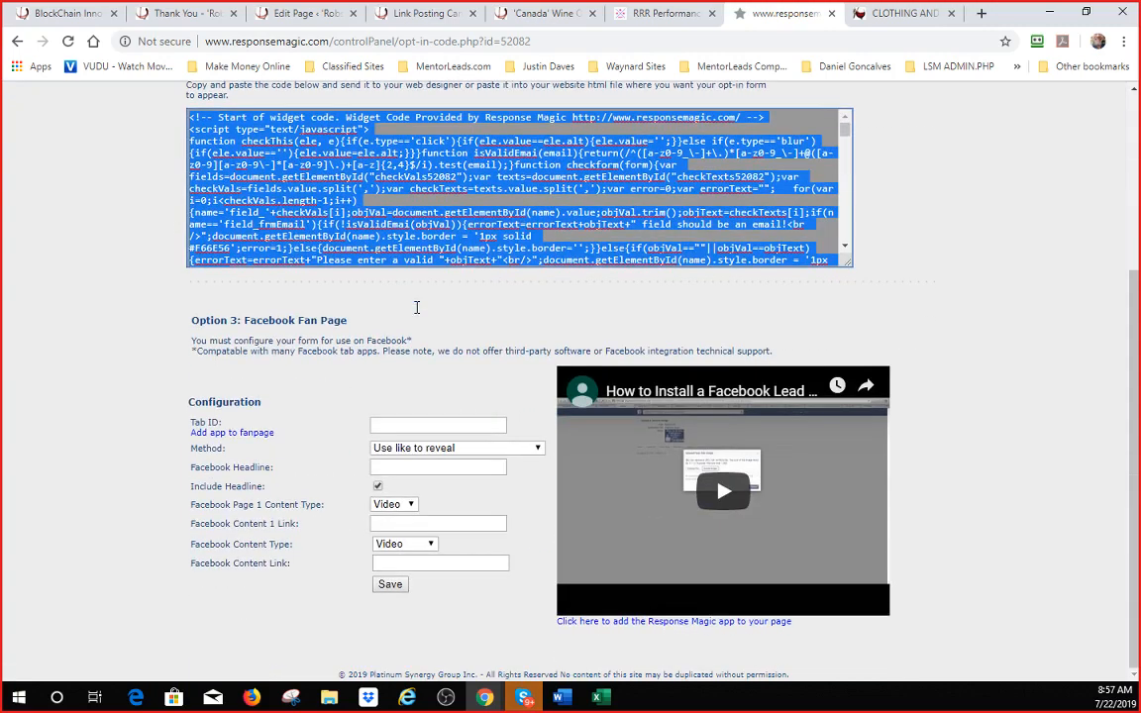
scroll(424, 327, up, 2)
scroll(423, 327, up, 1)
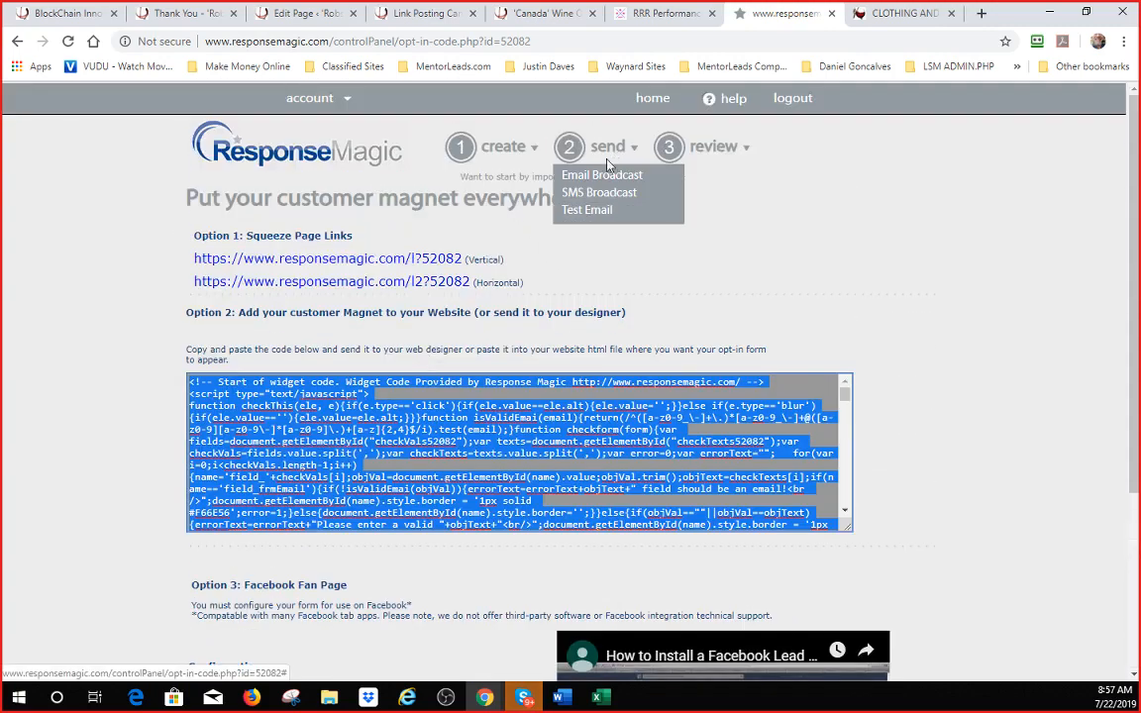
mouse_move(649, 141)
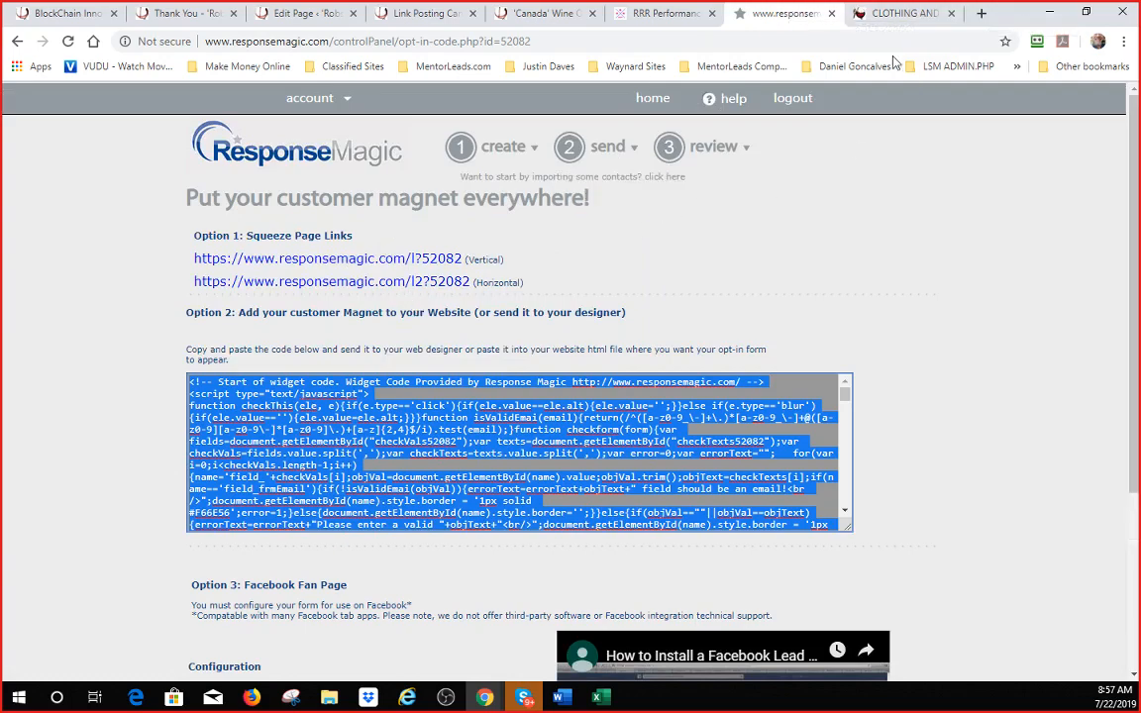
- Review the Home With Tanya clothing and apparel page and its sidebar sign-up form again
click(901, 14)
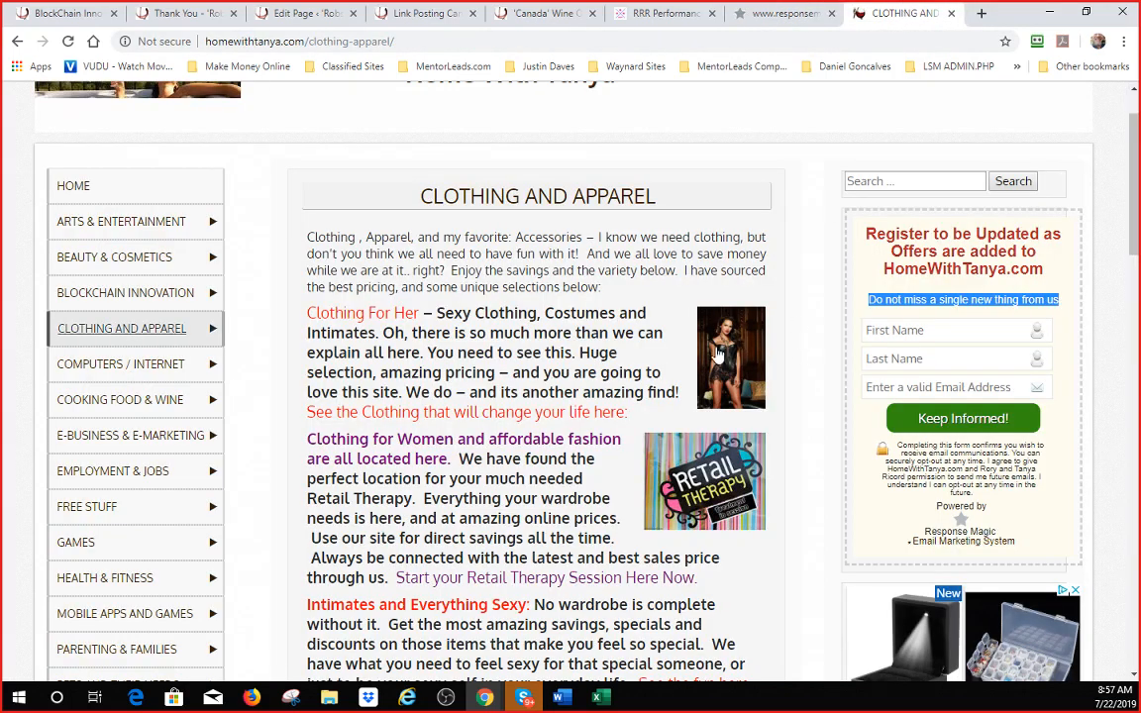
scroll(429, 262, up, 2)
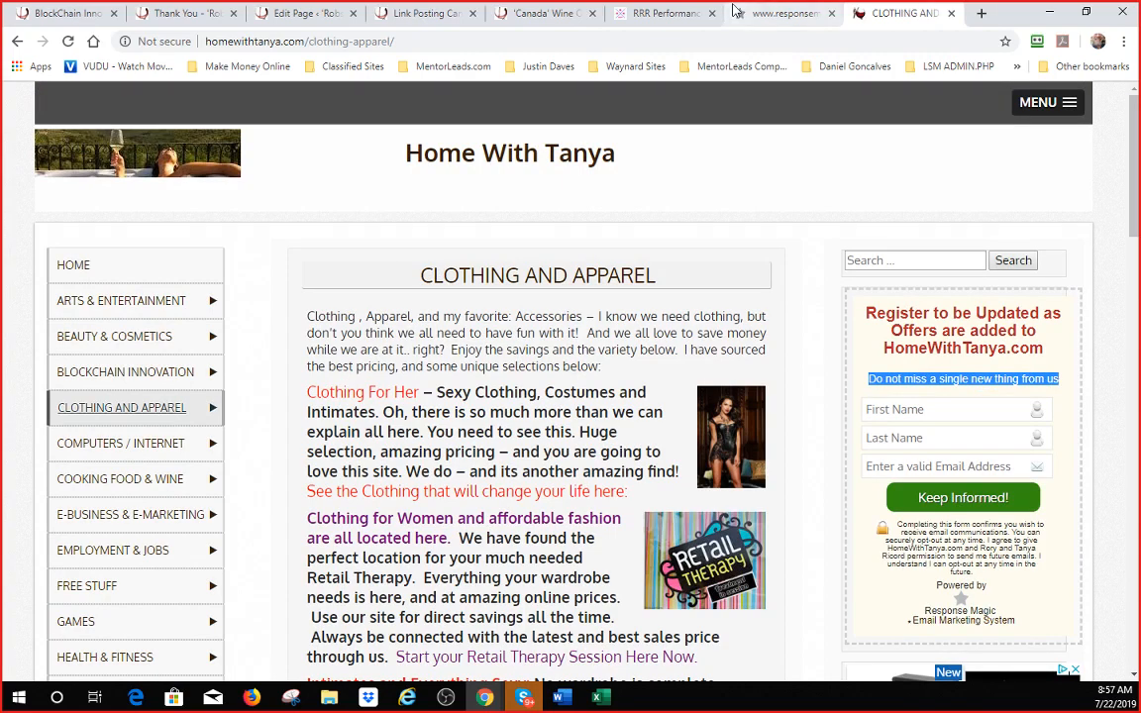
scroll(900, 309, down, 3)
scroll(900, 309, down, 2)
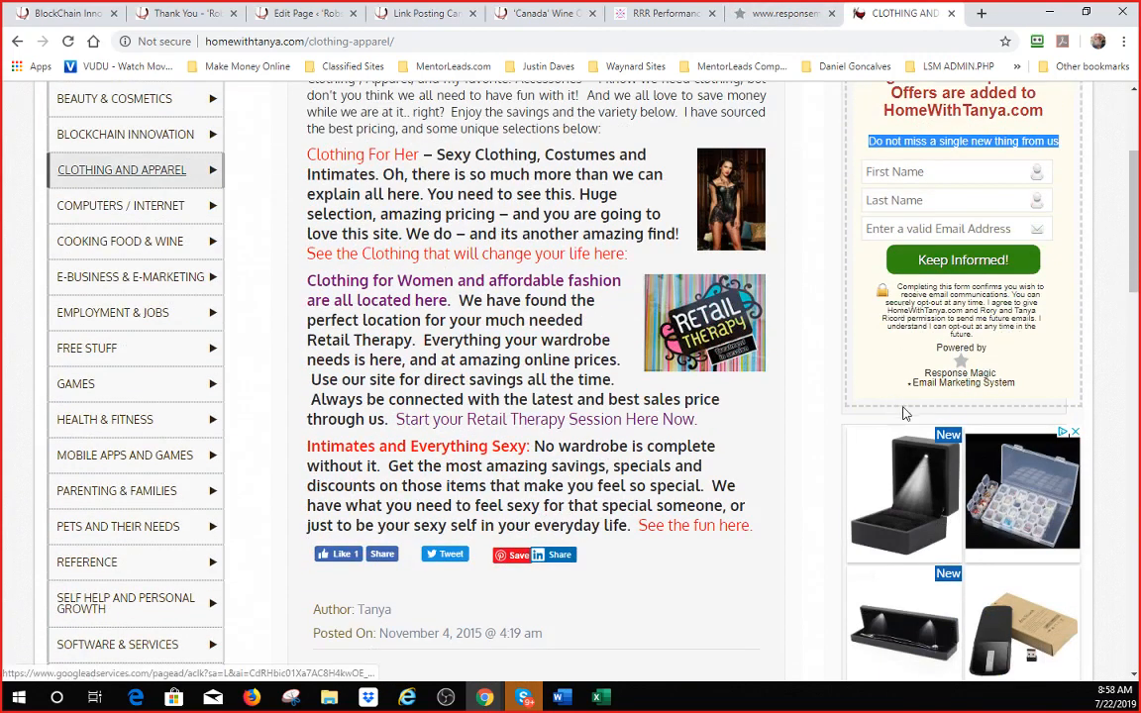
scroll(898, 394, up, 5)
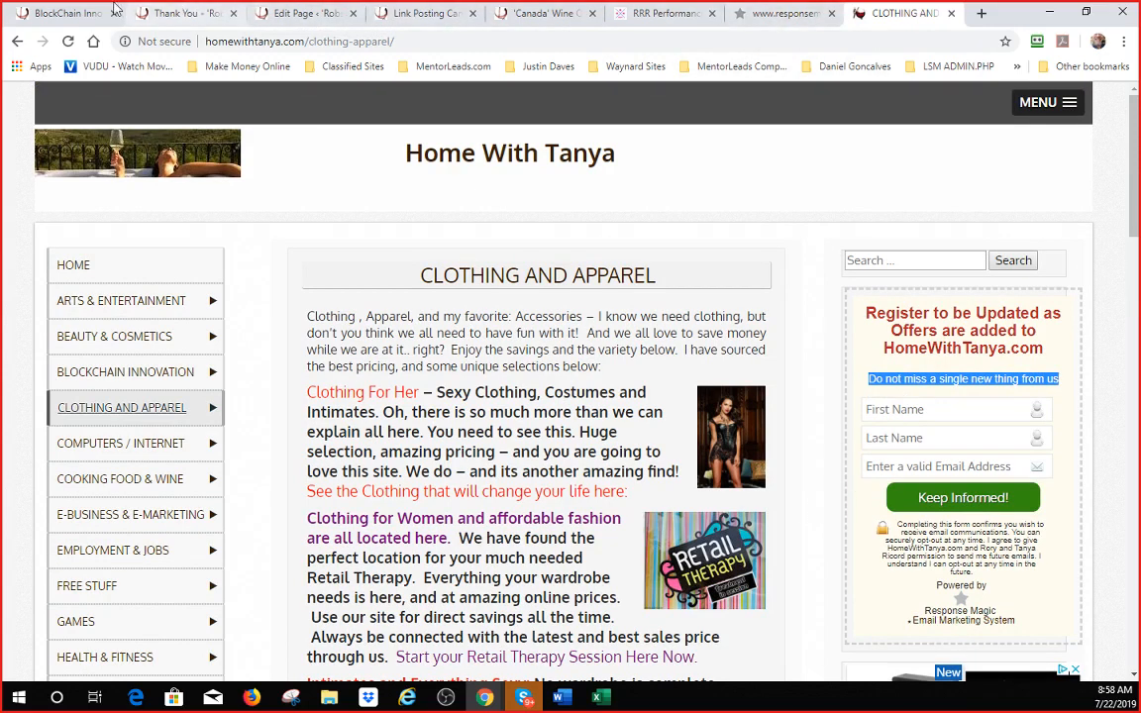
- Go back to the BlockChain Innovation page and check its matching sidebar form with the Telephone field
click(83, 10)
scroll(916, 317, down, 3)
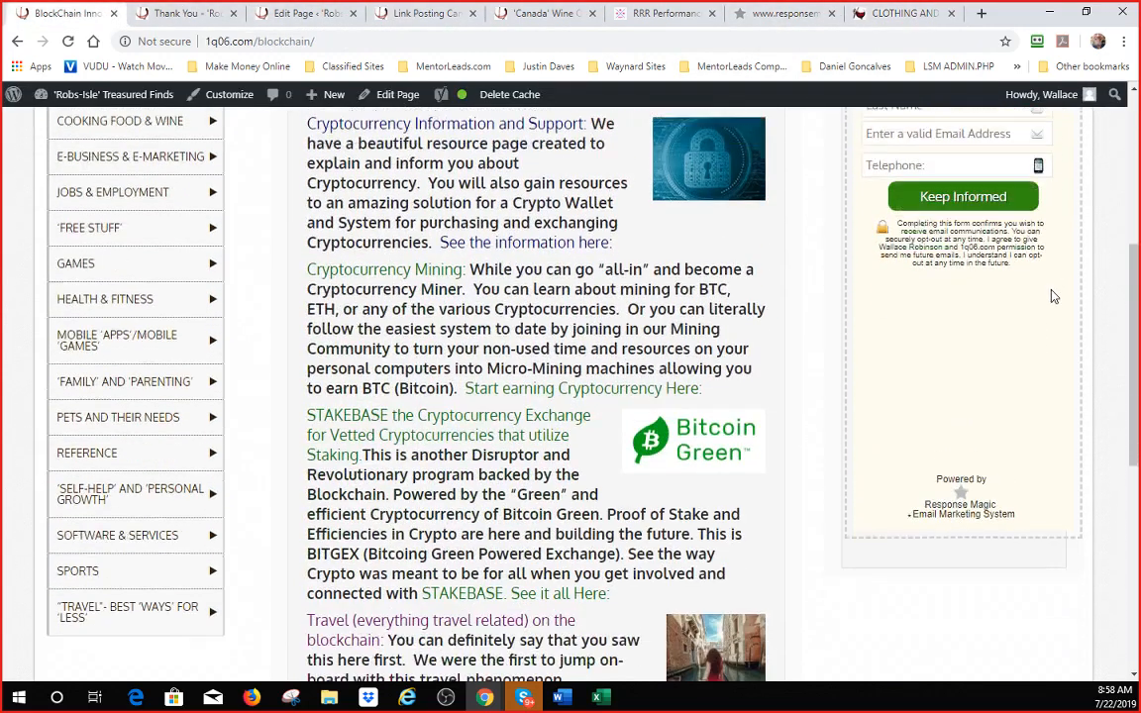
scroll(958, 366, up, 4)
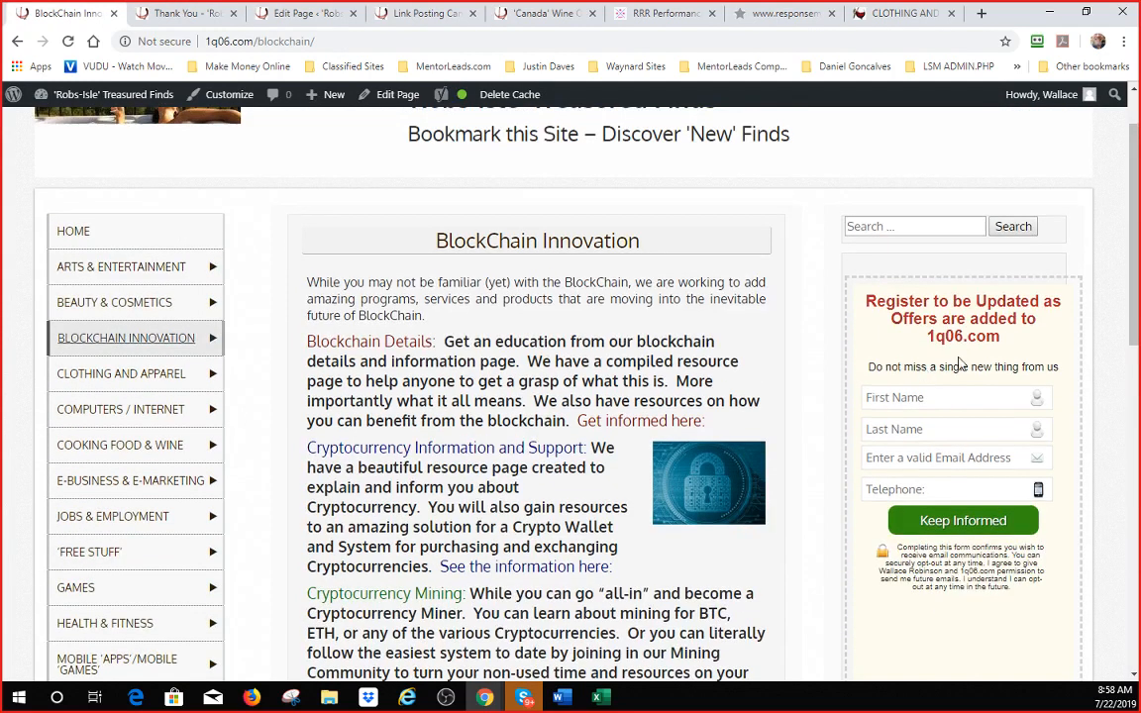